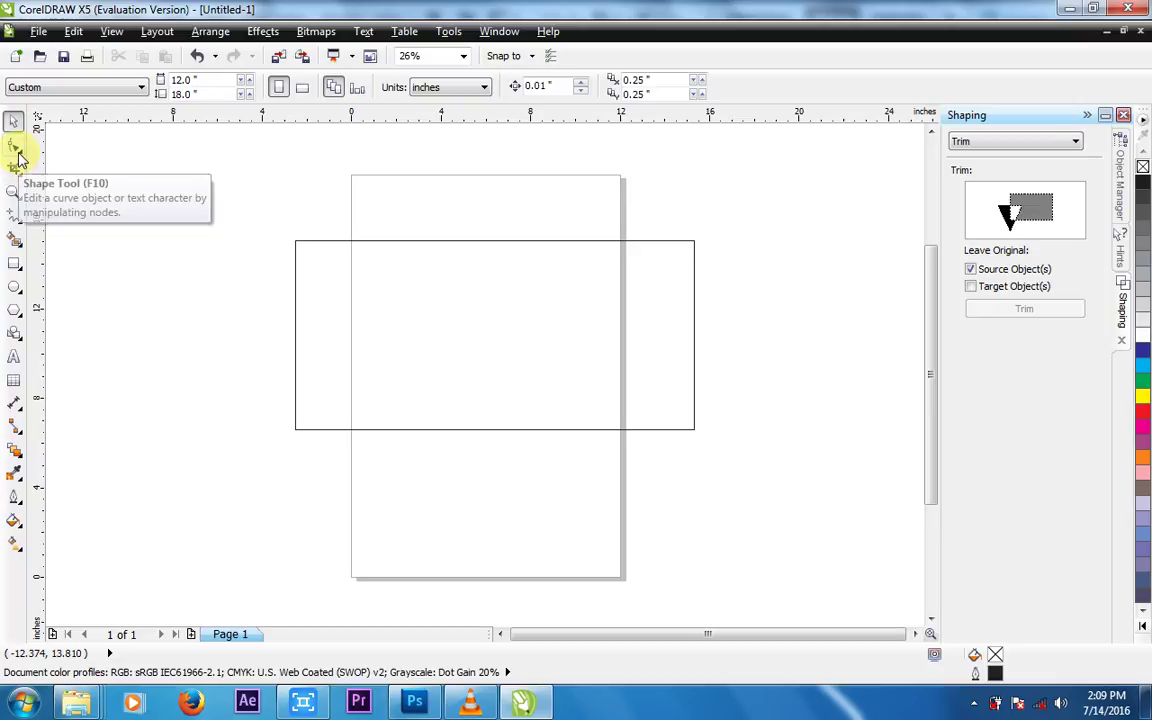
Step: Draw a closed four-sided Bézier outline about 19.5 inches wide overlapping the lower part of the rectangle
click(15, 148)
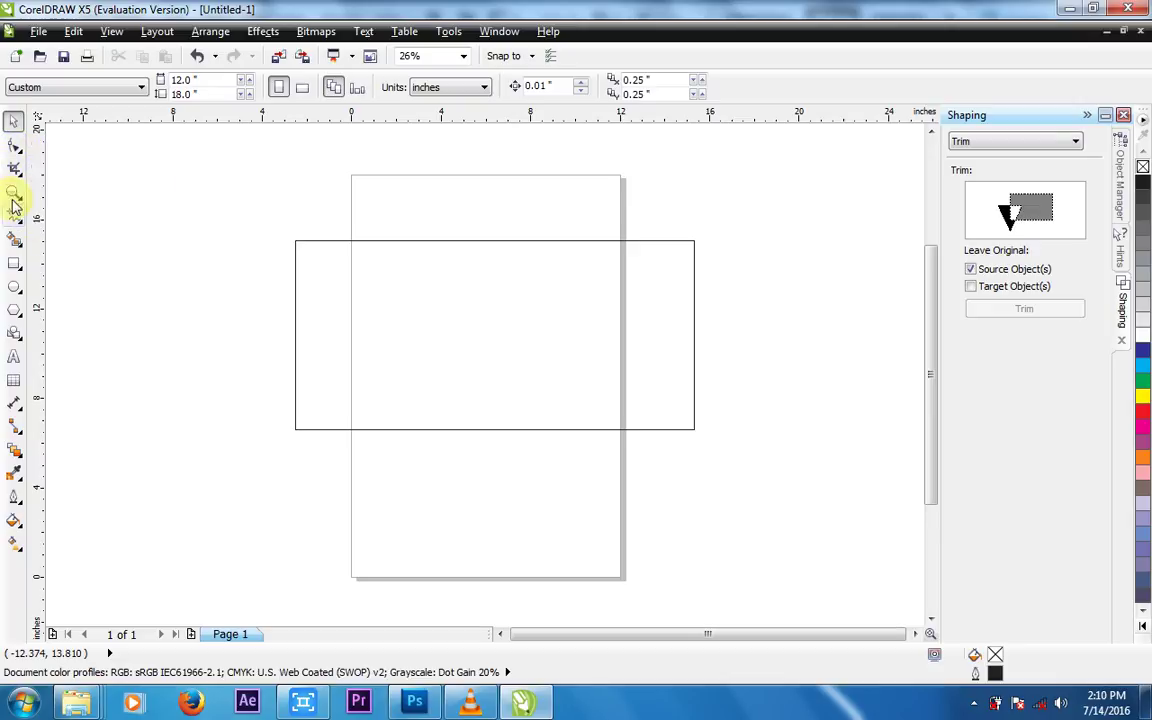
click(15, 176)
click(17, 214)
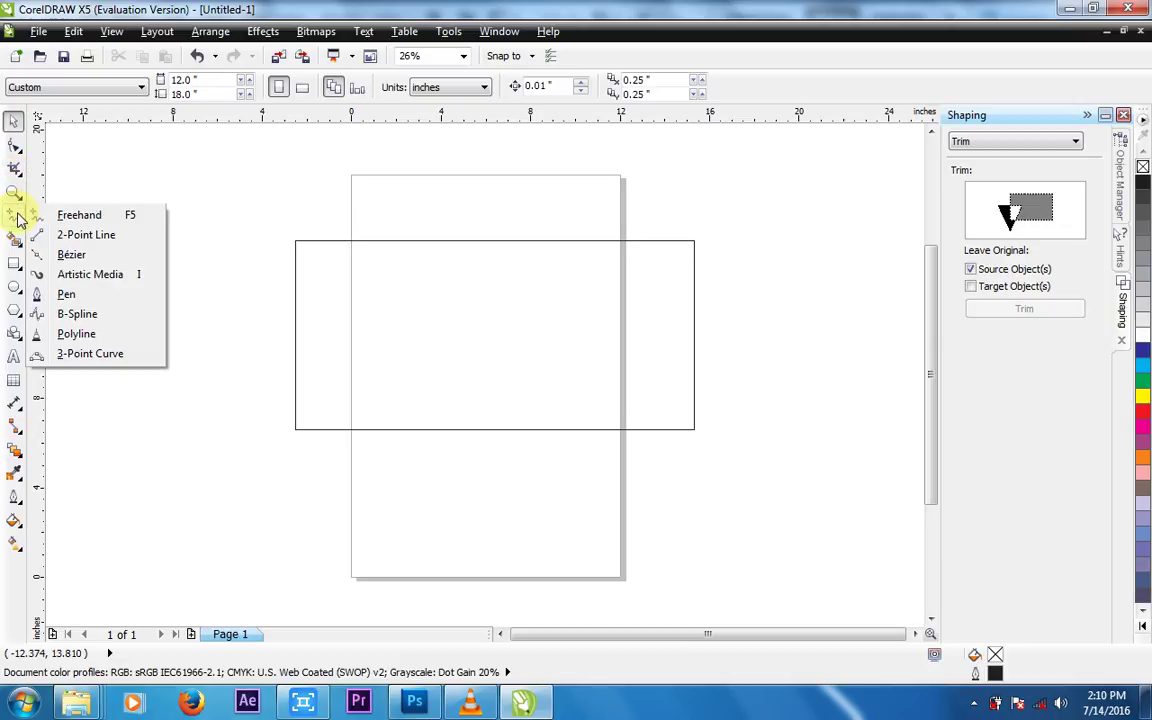
click(72, 255)
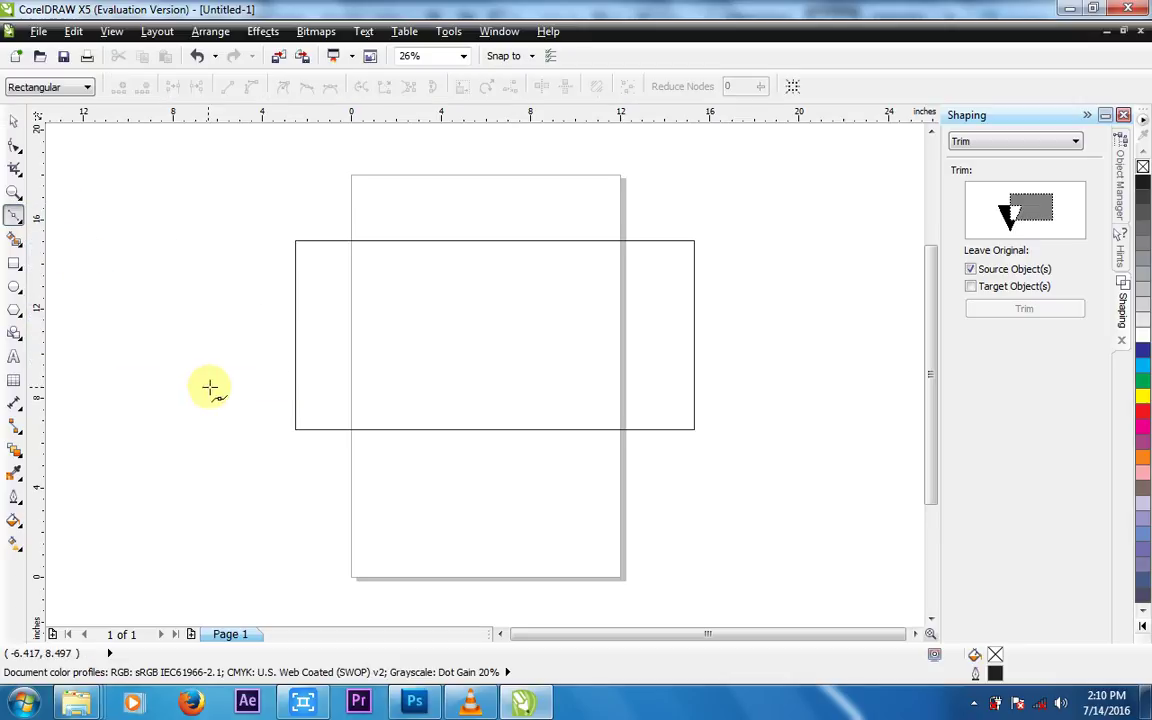
click(265, 468)
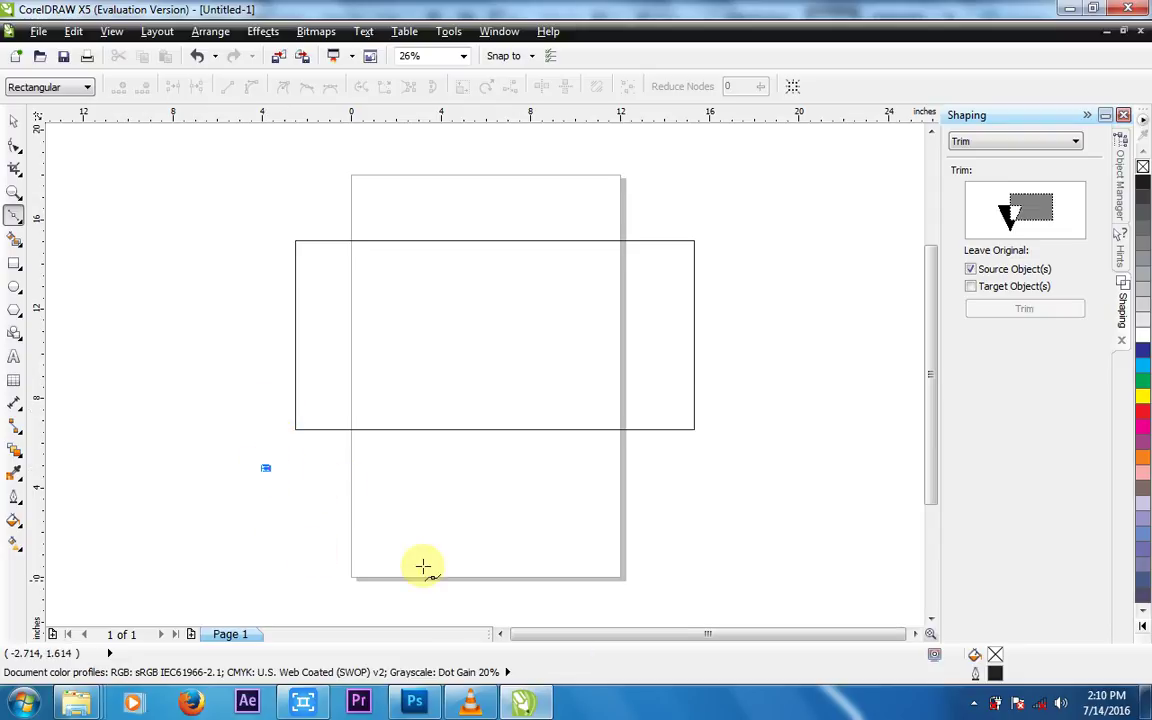
click(690, 473)
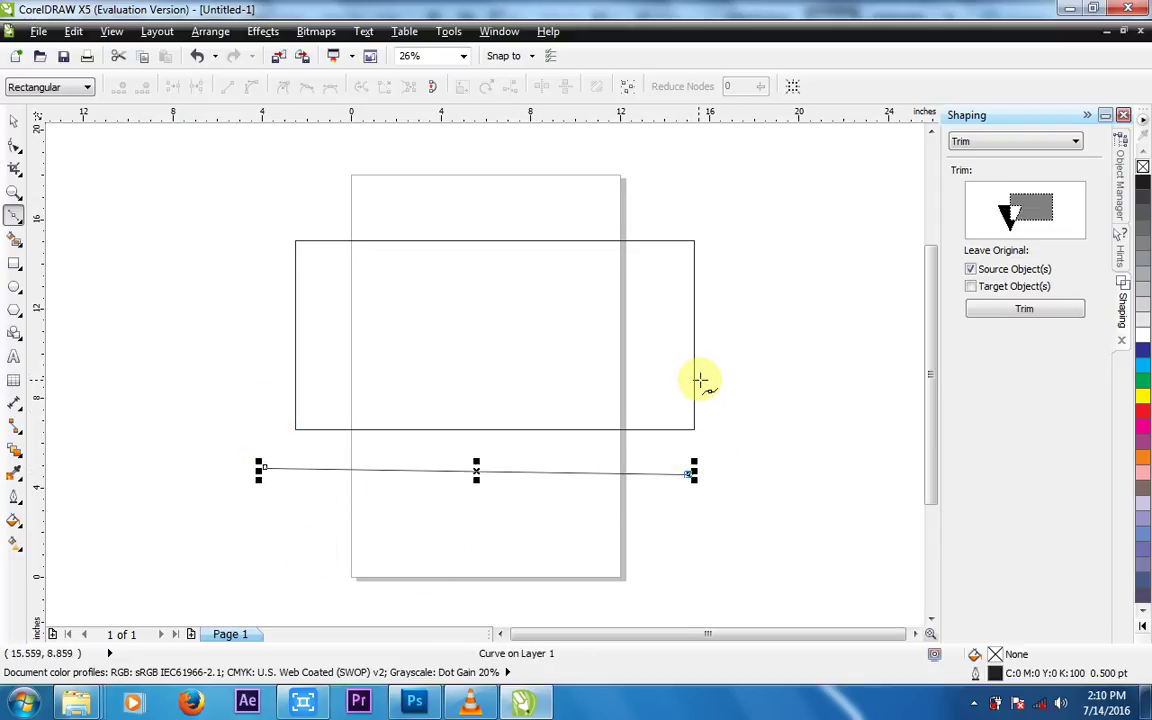
click(700, 380)
click(263, 386)
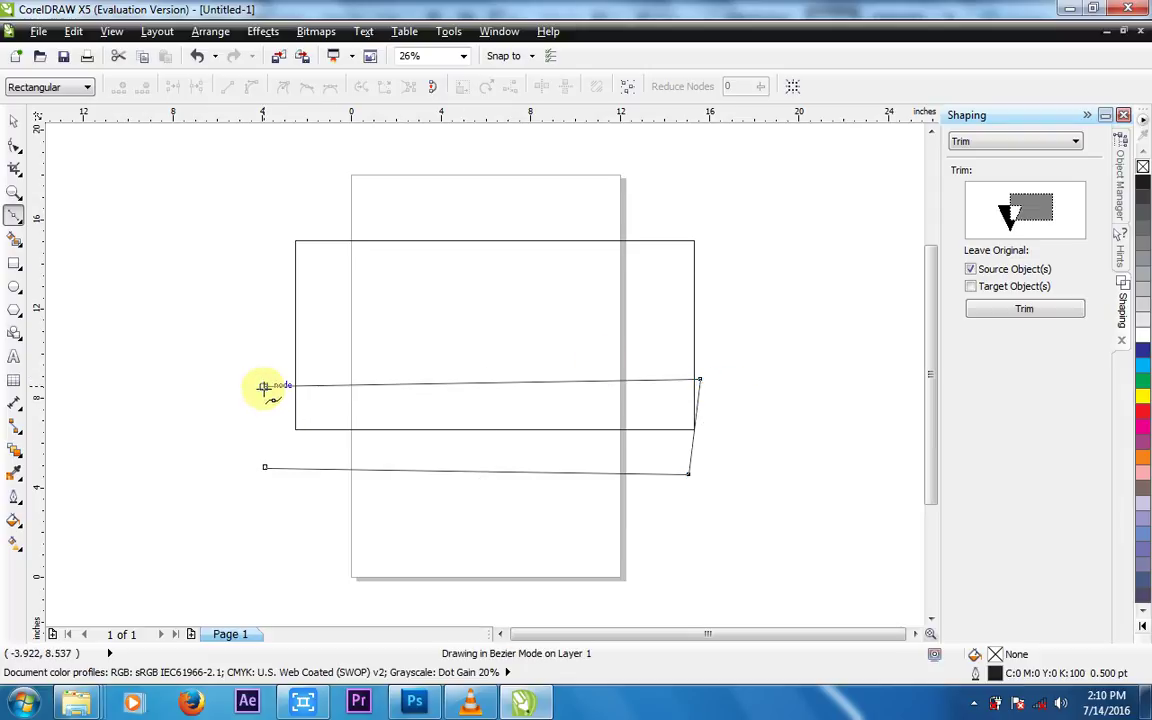
click(266, 467)
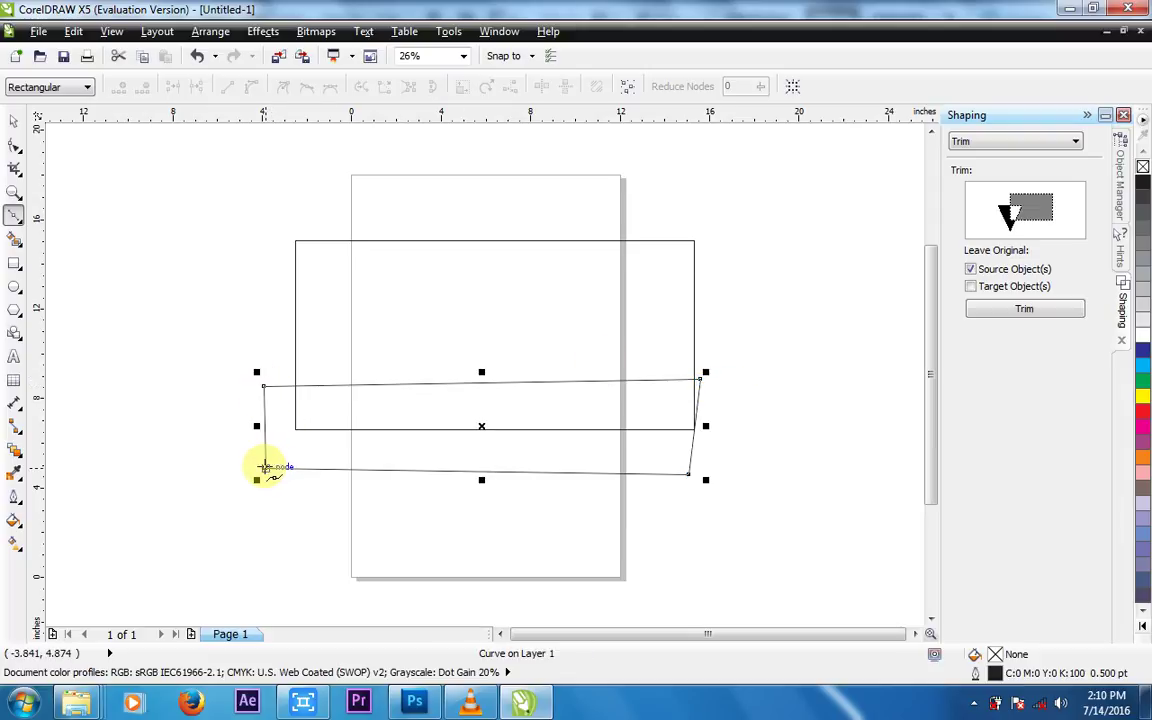
Step: Convert the outline's upper edge to a curve and bend it into a wave, rising near the left end and dipping toward the right
click(15, 145)
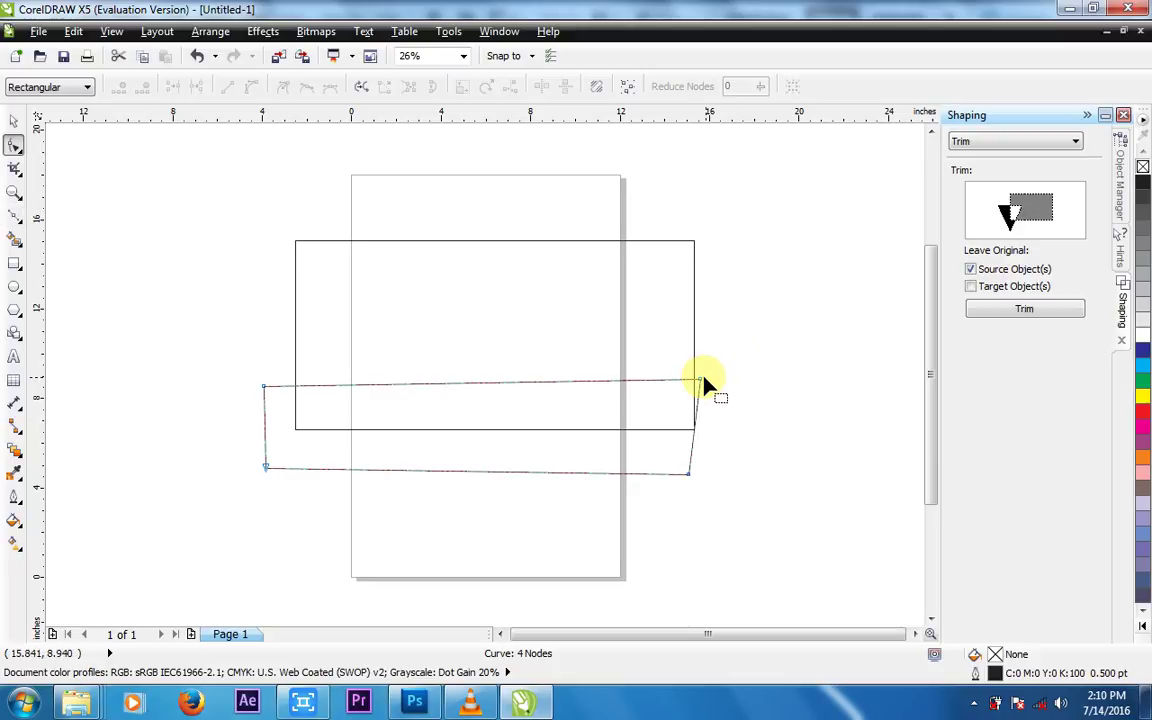
click(700, 380)
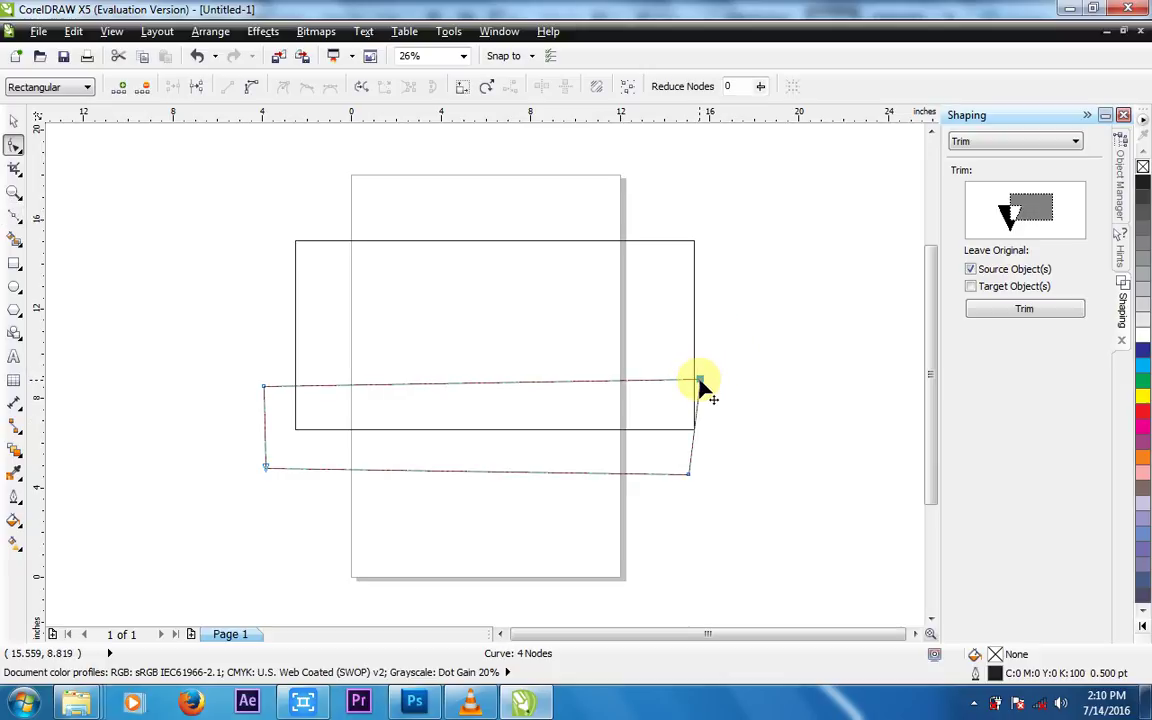
click(260, 383)
click(250, 88)
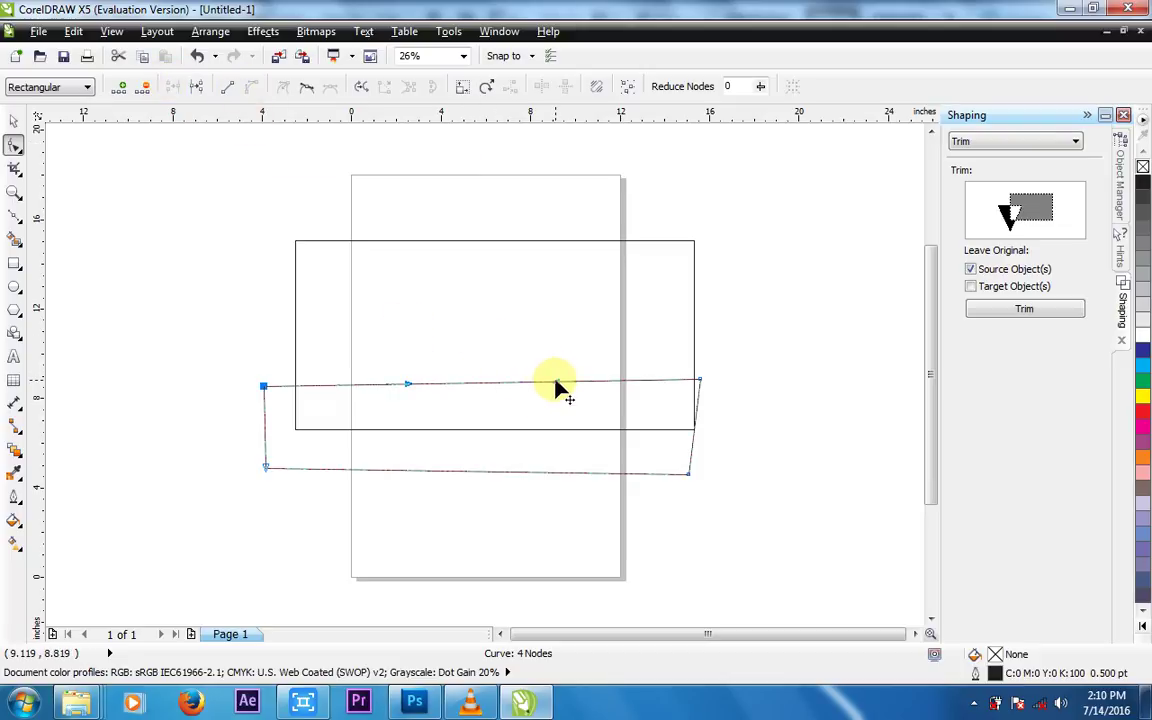
drag(550, 383, 535, 458)
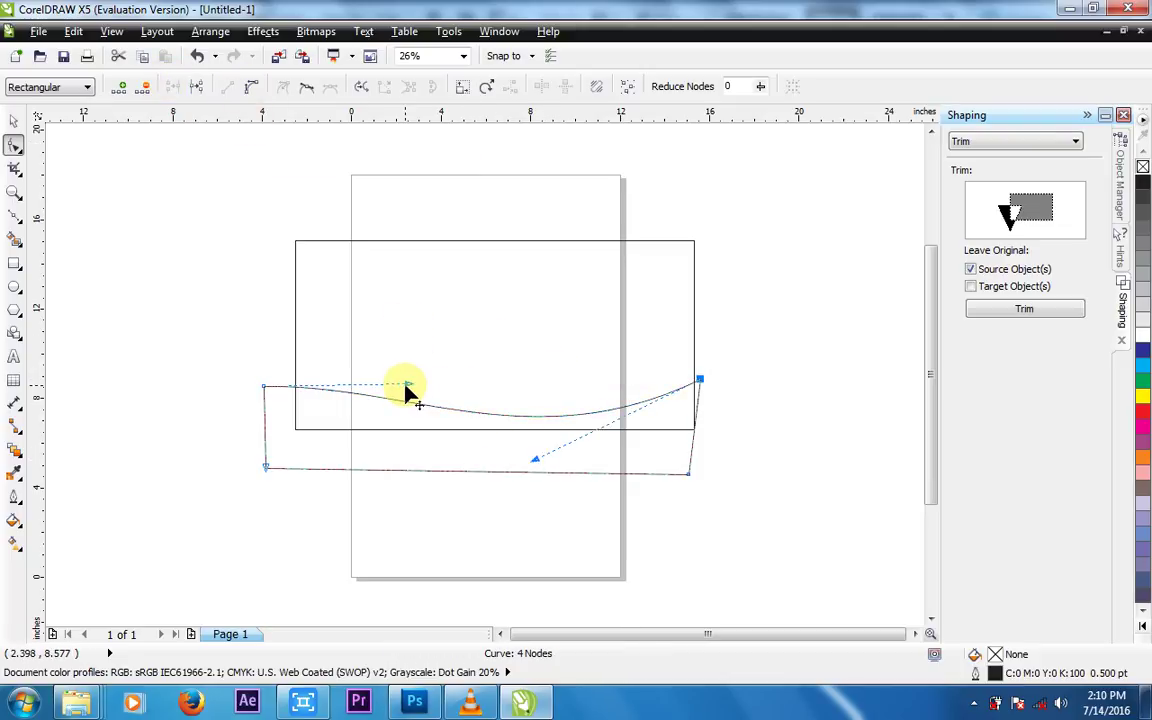
drag(407, 385, 323, 320)
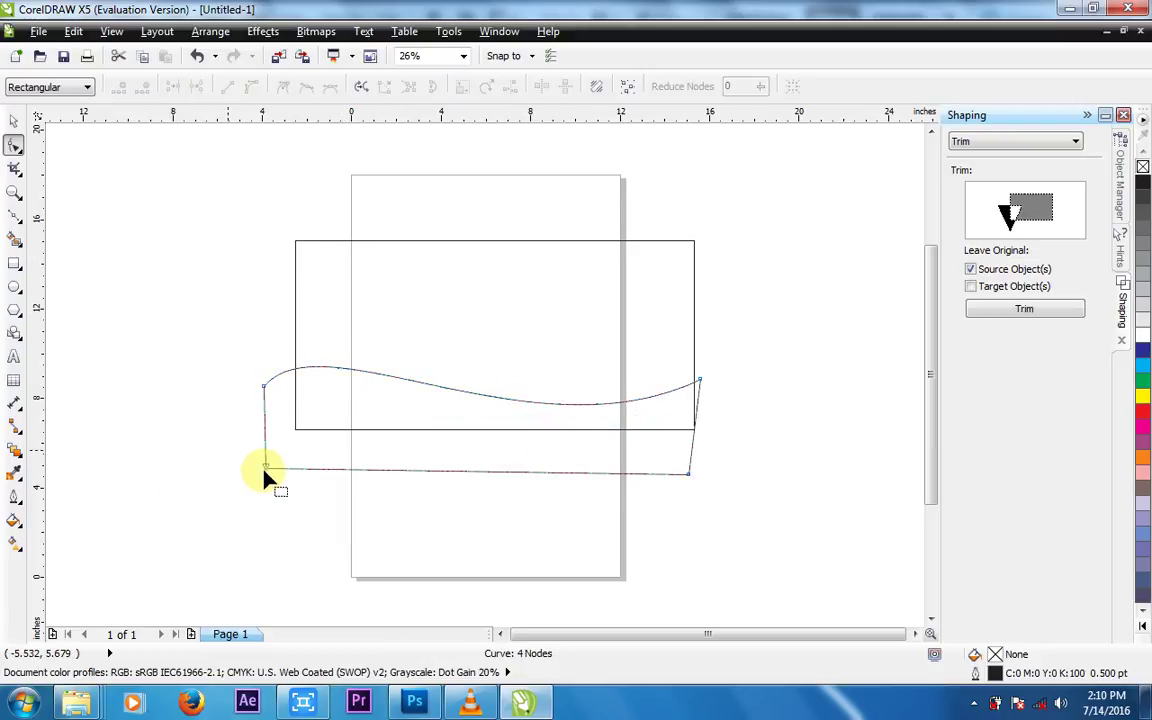
Step: Add a node near the middle of the wave shape's straight lower edge and raise the lower nodes slightly
drag(229, 453, 872, 556)
double_click(499, 472)
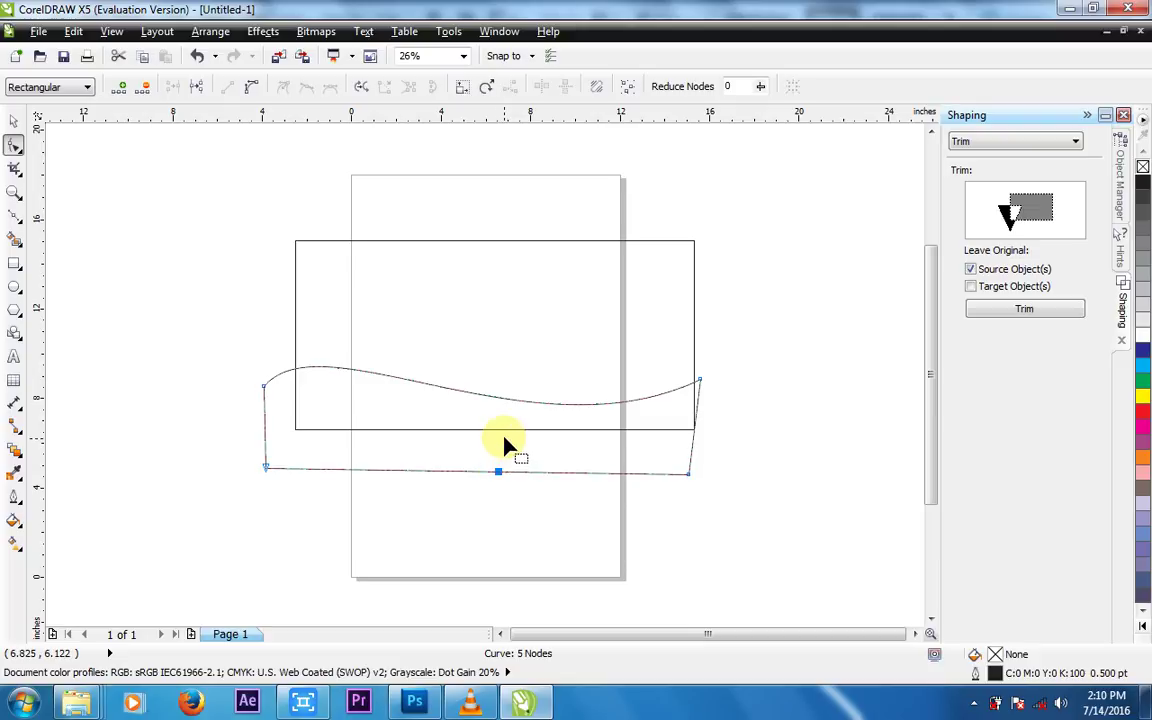
drag(498, 473, 452, 470)
drag(380, 478, 726, 519)
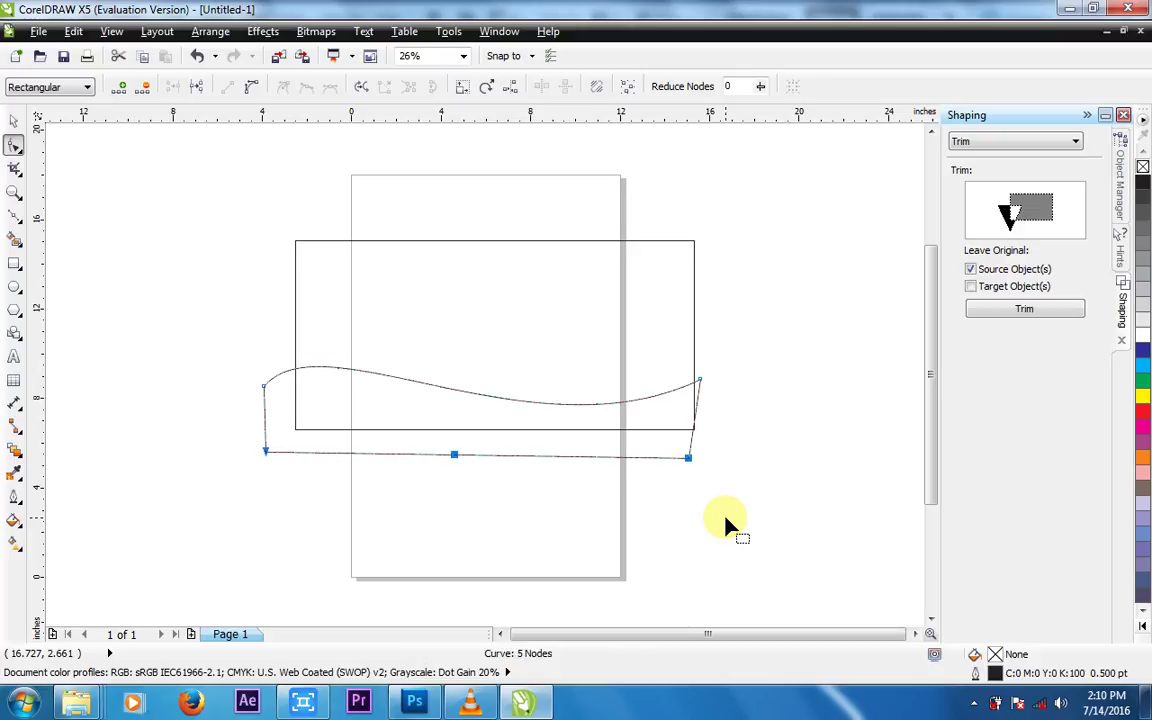
Step: Move the wave shape clear below the rectangle, centring it at about x 11.0, y 4.6 inches
click(12, 125)
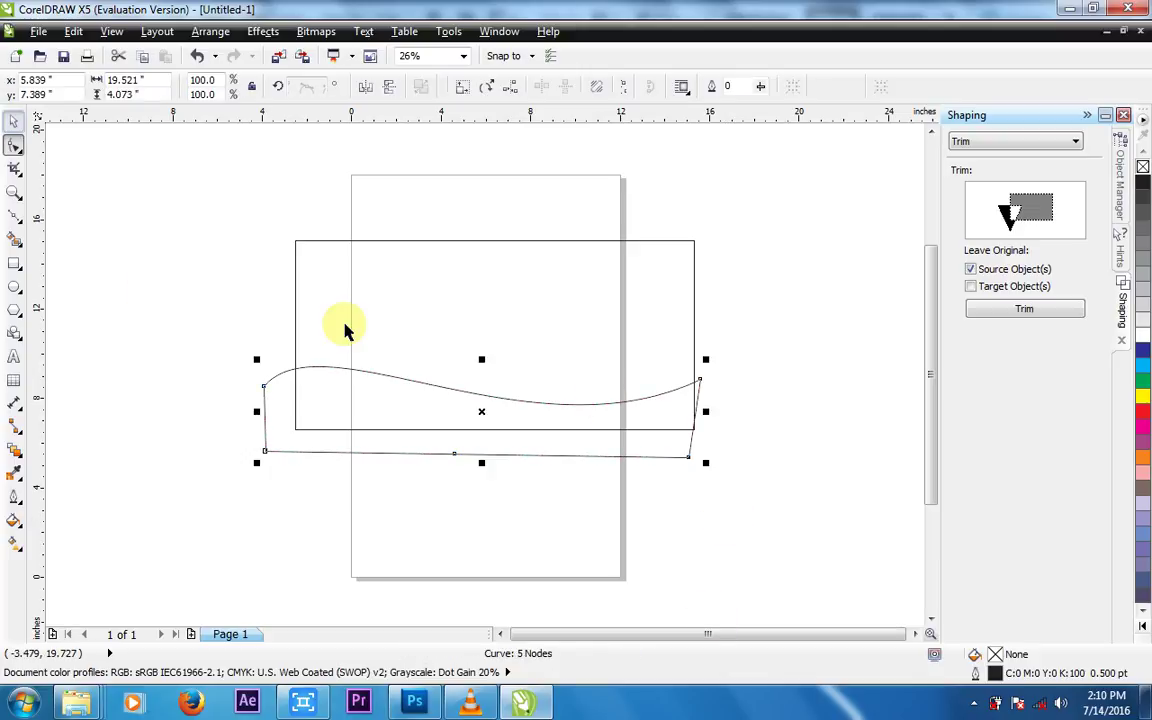
drag(424, 430, 460, 494)
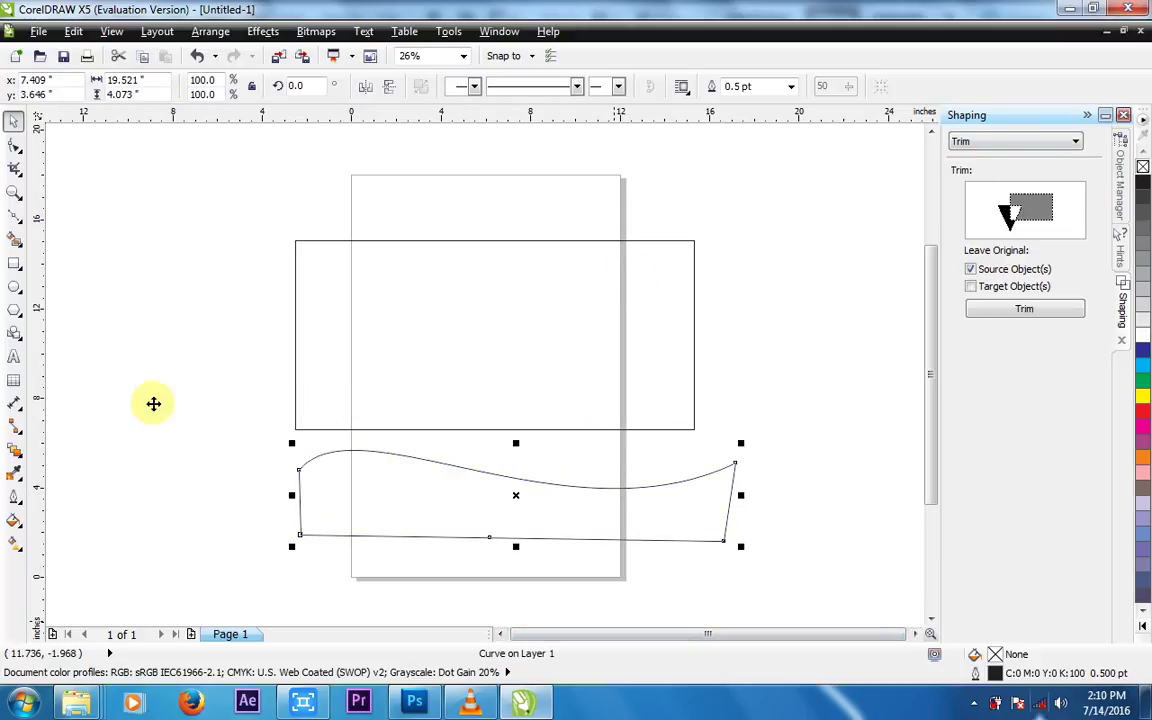
click(450, 507)
scroll(450, 347, down, 2)
drag(441, 318, 440, 248)
drag(478, 419, 522, 404)
scroll(522, 404, up, 4)
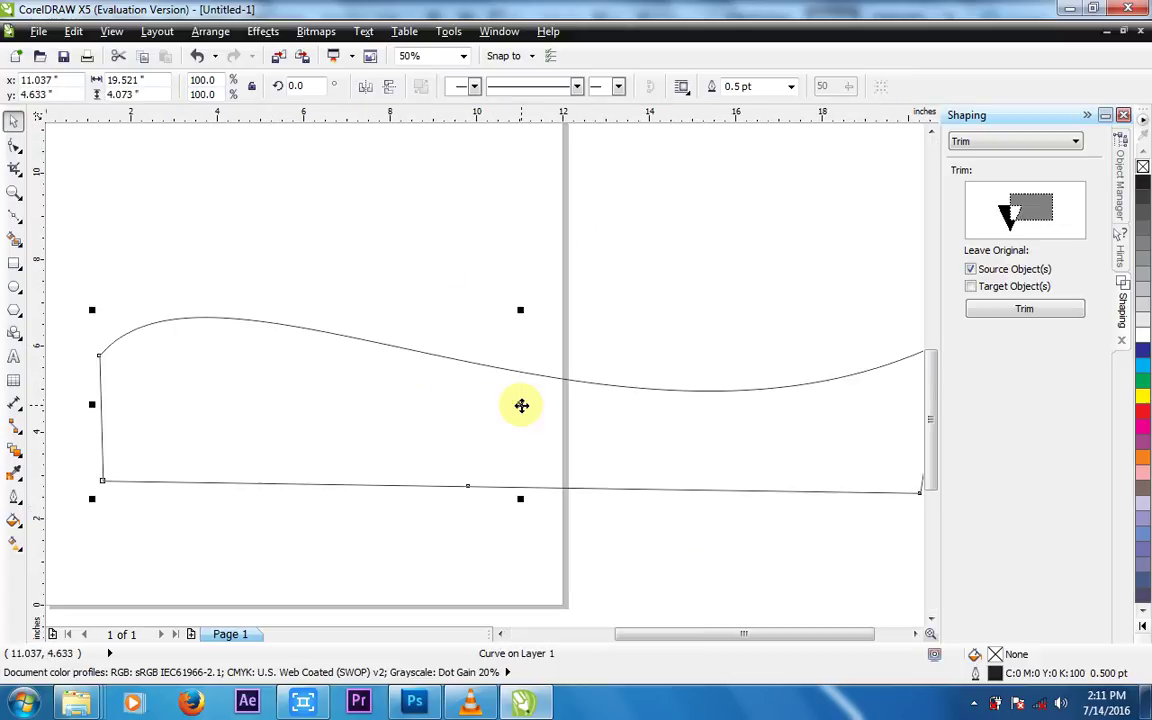
scroll(522, 404, down, 1)
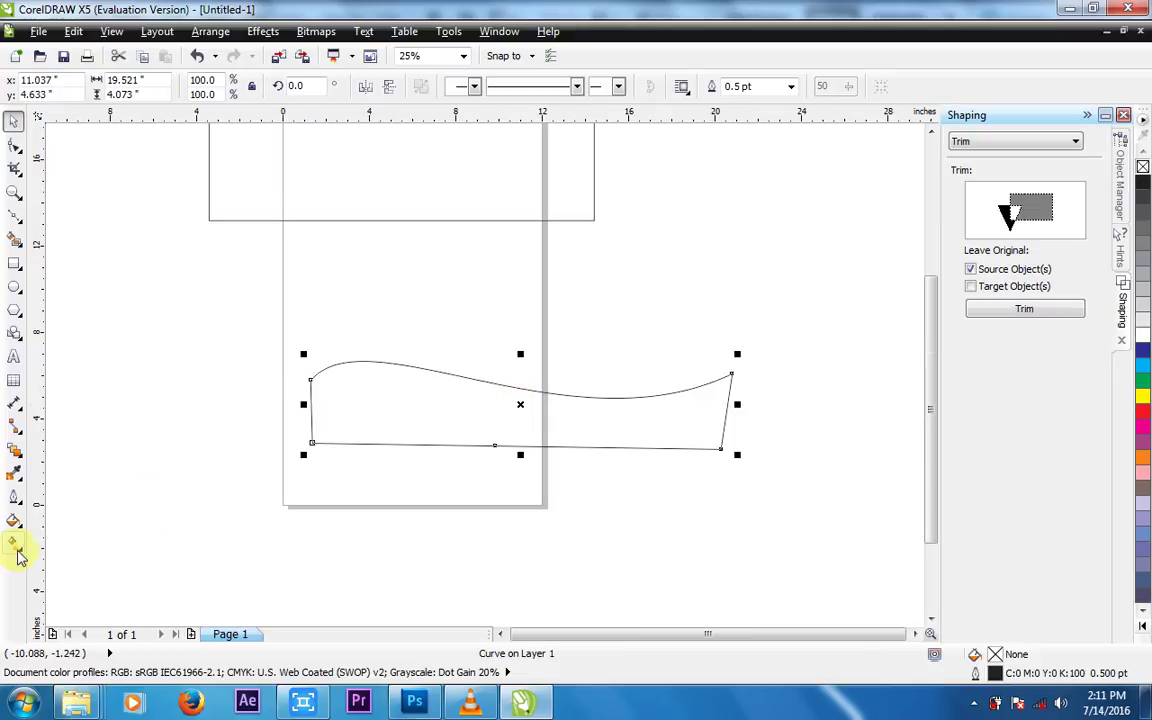
Step: Apply a linear black-to-white Interactive Fill running across the wave shape from left to right
click(20, 556)
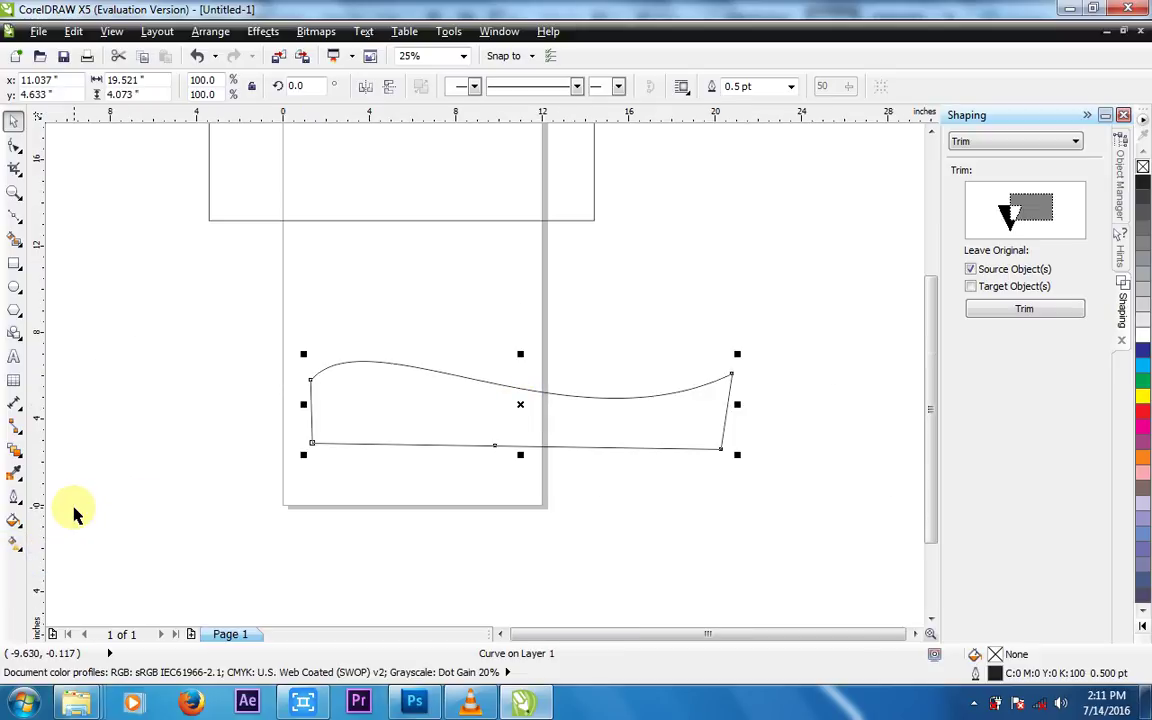
click(20, 553)
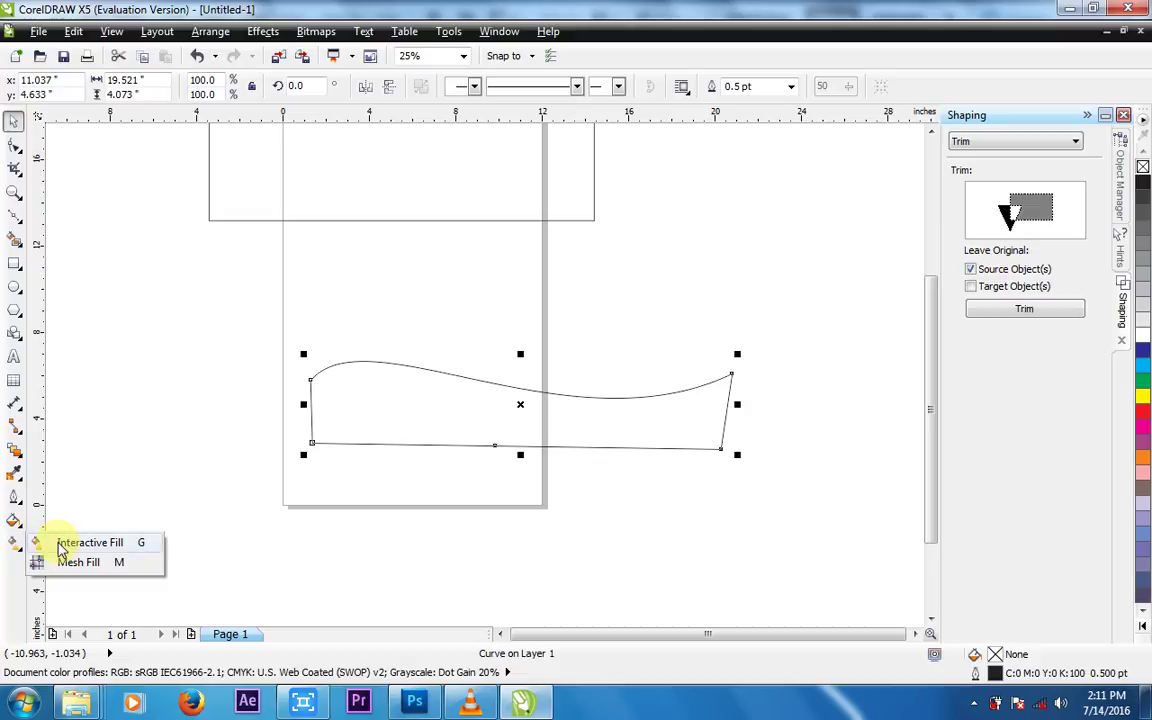
click(70, 542)
drag(135, 409, 609, 429)
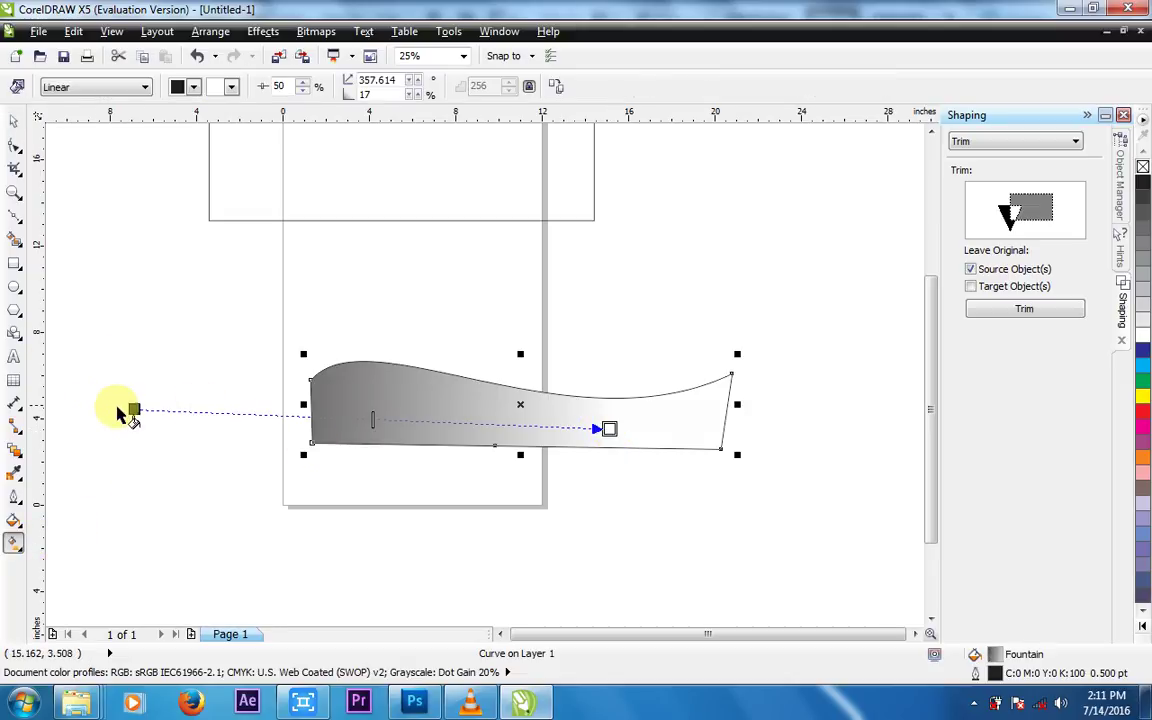
drag(134, 409, 254, 391)
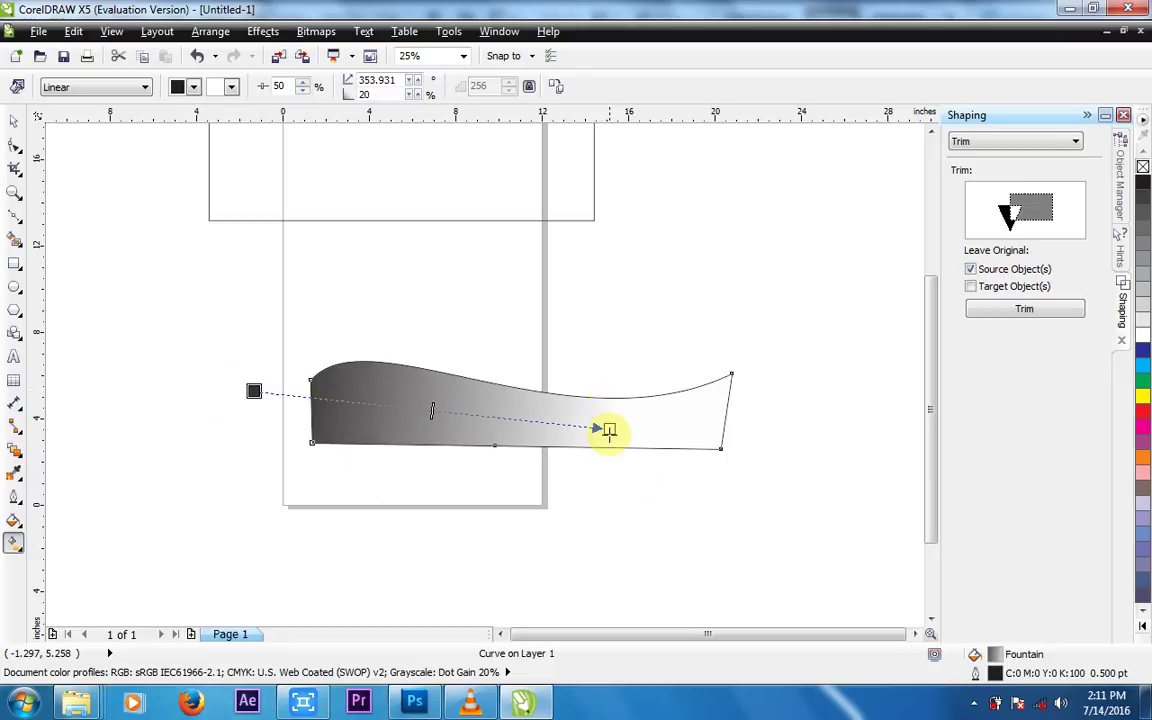
drag(609, 429, 692, 441)
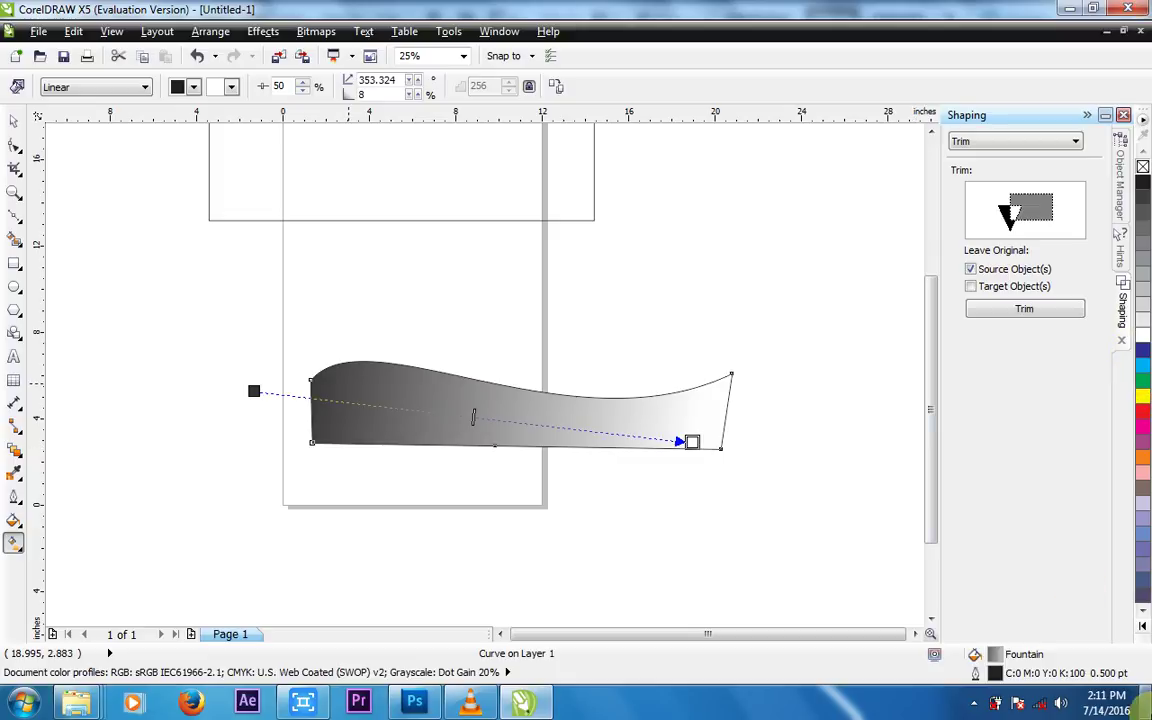
Step: Recolour the wave's gradient with pink at the start, magenta in the middle and yellow at the end
drag(1142, 396, 692, 441)
drag(1145, 480, 304, 402)
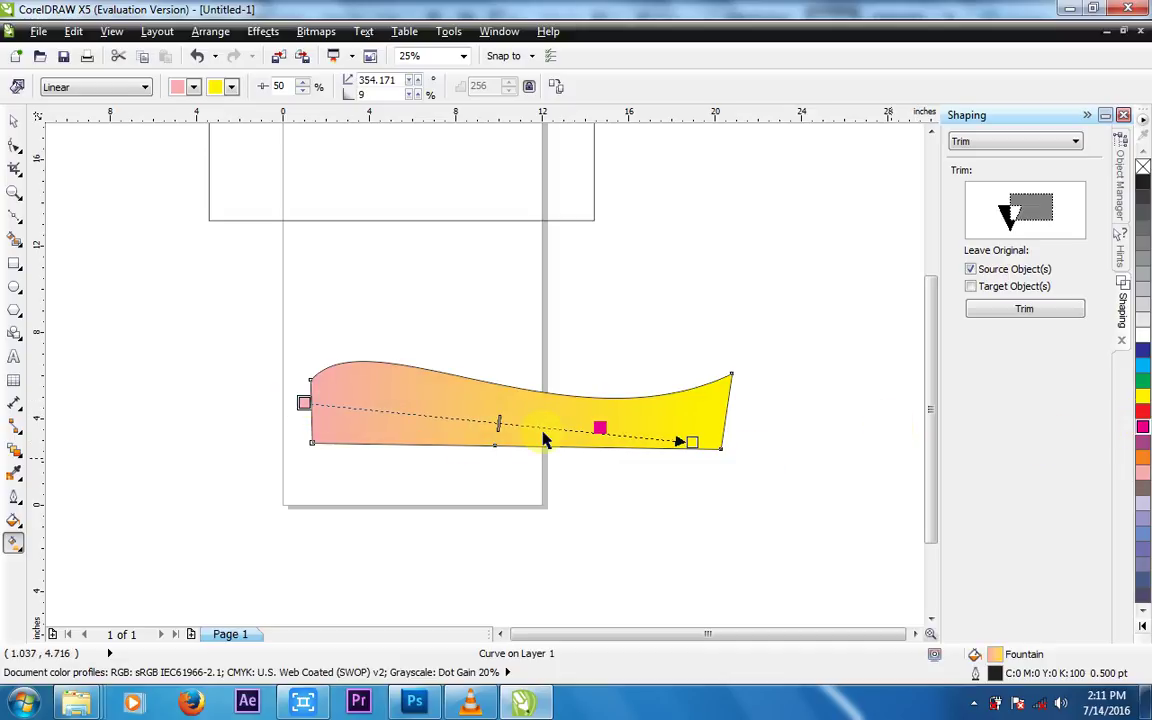
drag(518, 432, 514, 425)
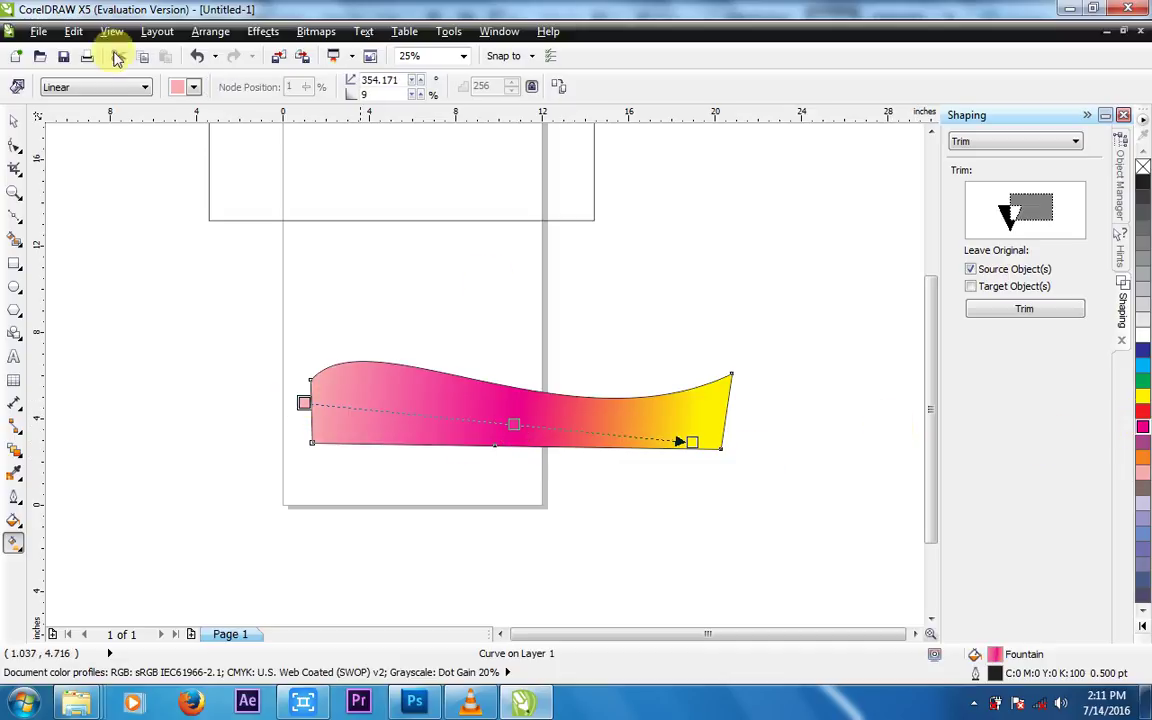
Step: Make two copies of the gradient wave and stack them below the original
click(16, 122)
scroll(571, 296, down, 1)
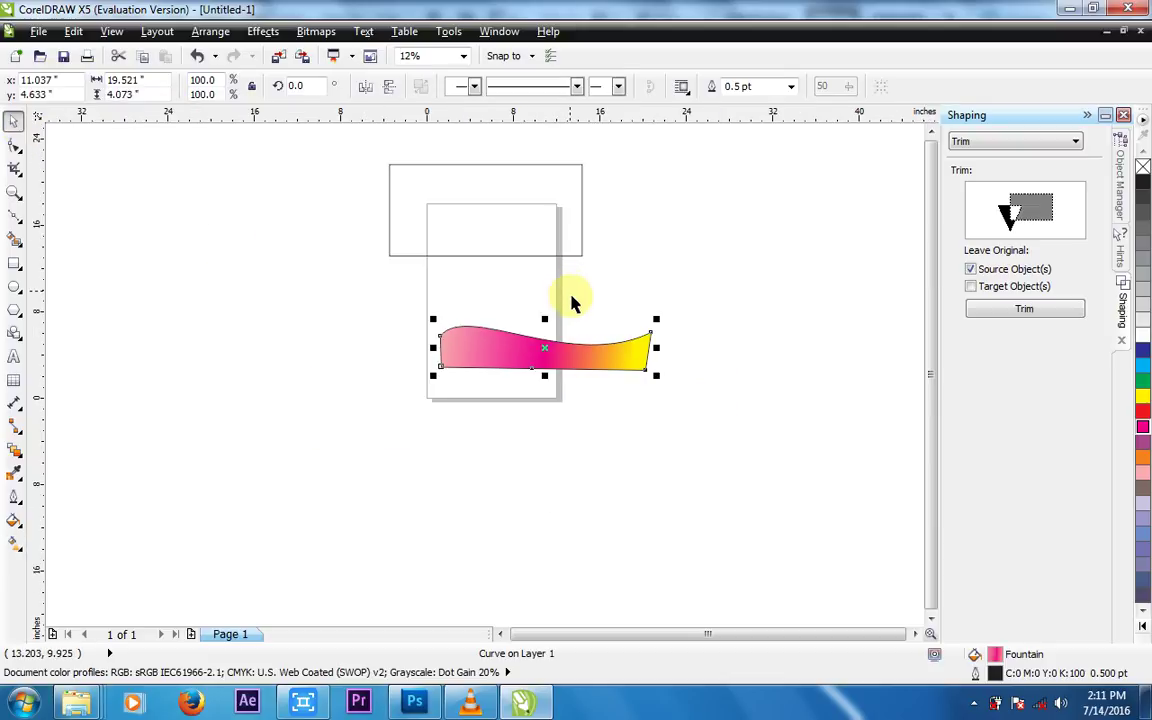
drag(583, 356, 584, 481)
right_click(586, 416)
click(585, 420)
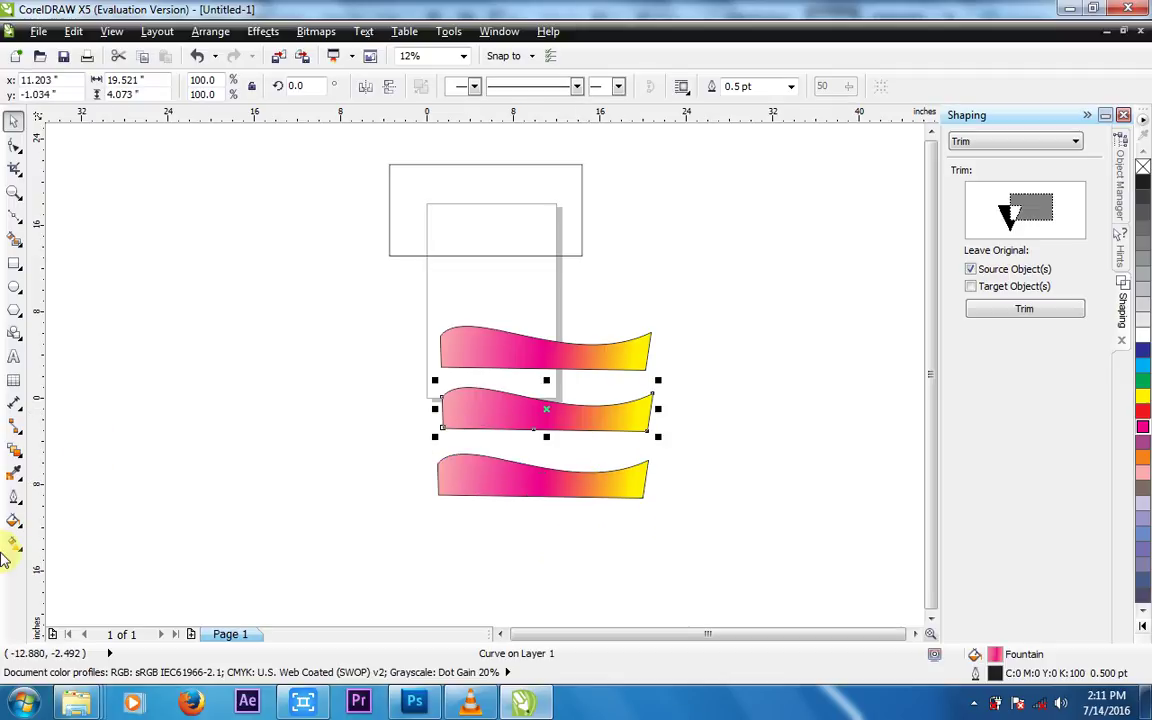
Step: Refill the middle wave with a linear gradient whose visible part runs from yellow to red
click(13, 545)
drag(182, 450, 617, 413)
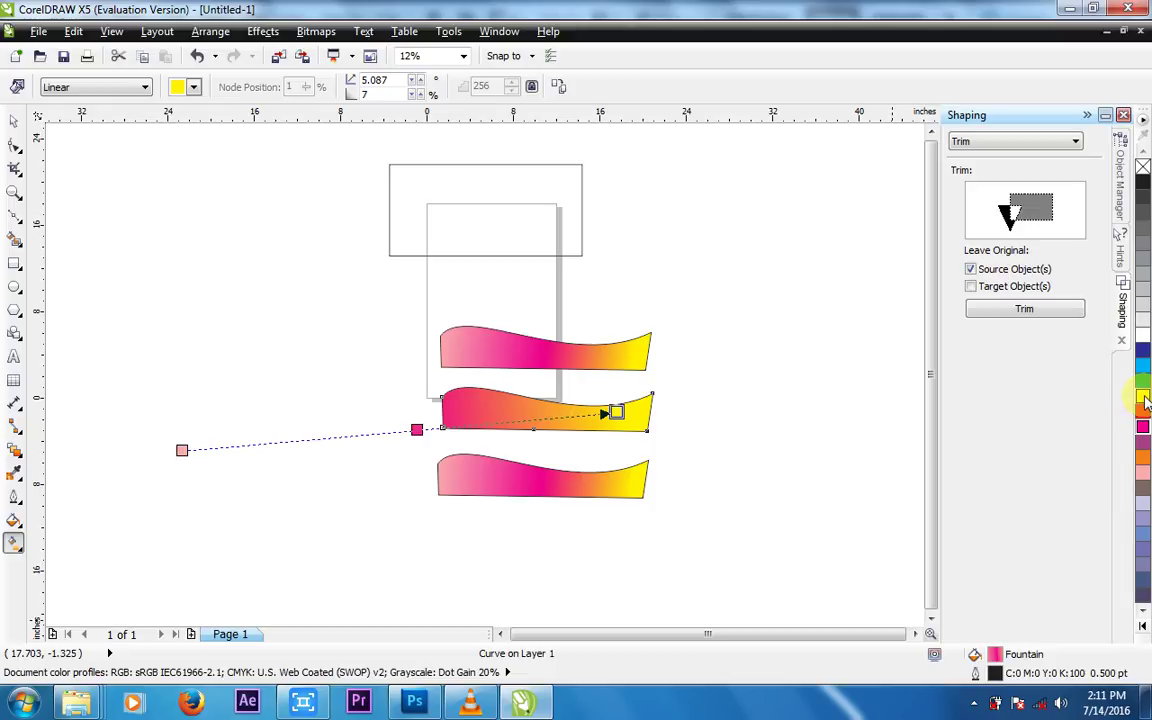
drag(1145, 400, 412, 430)
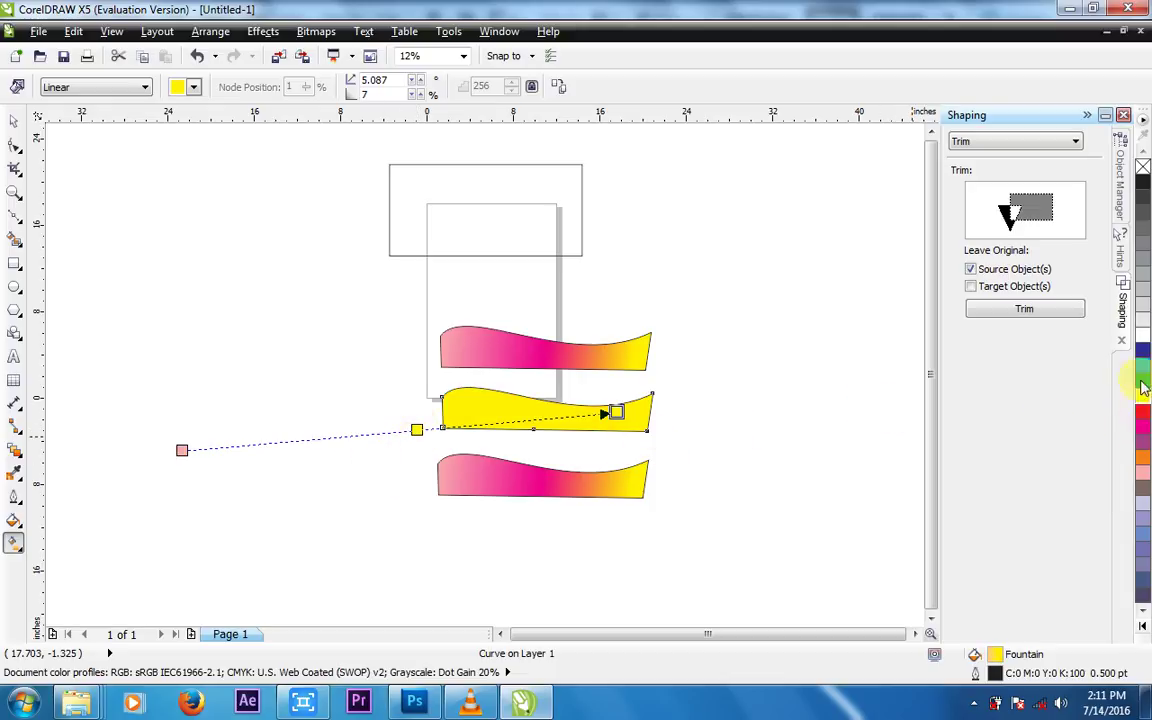
drag(614, 418, 616, 413)
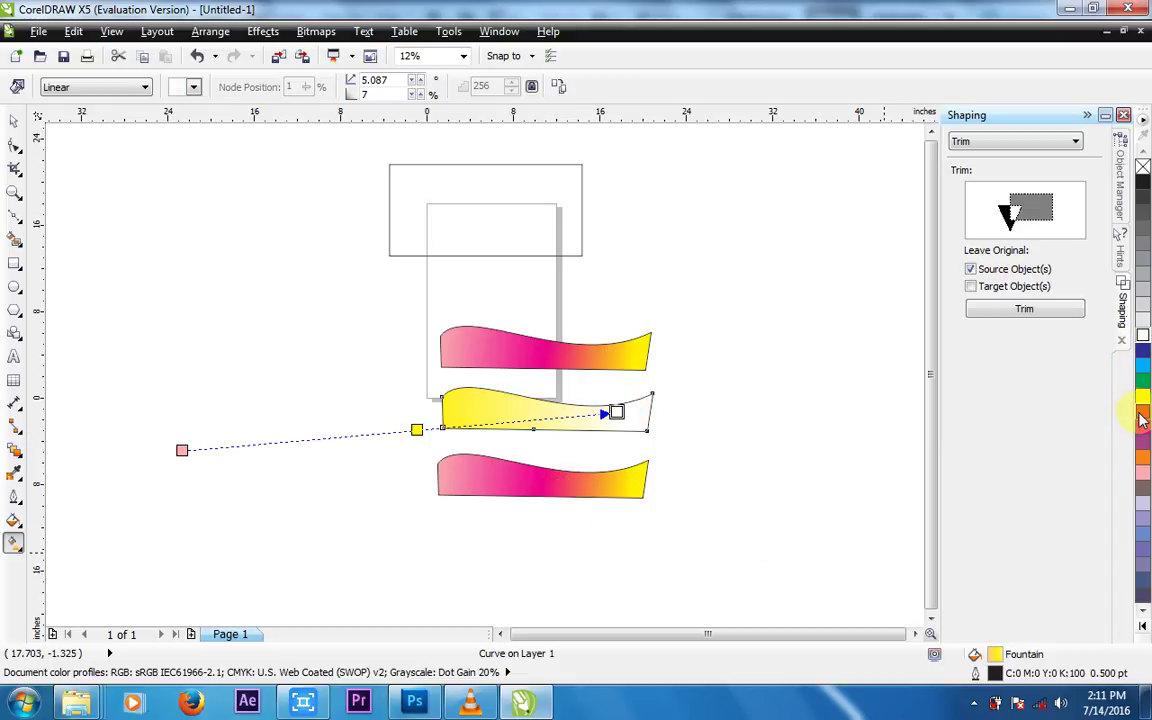
drag(1141, 414, 617, 413)
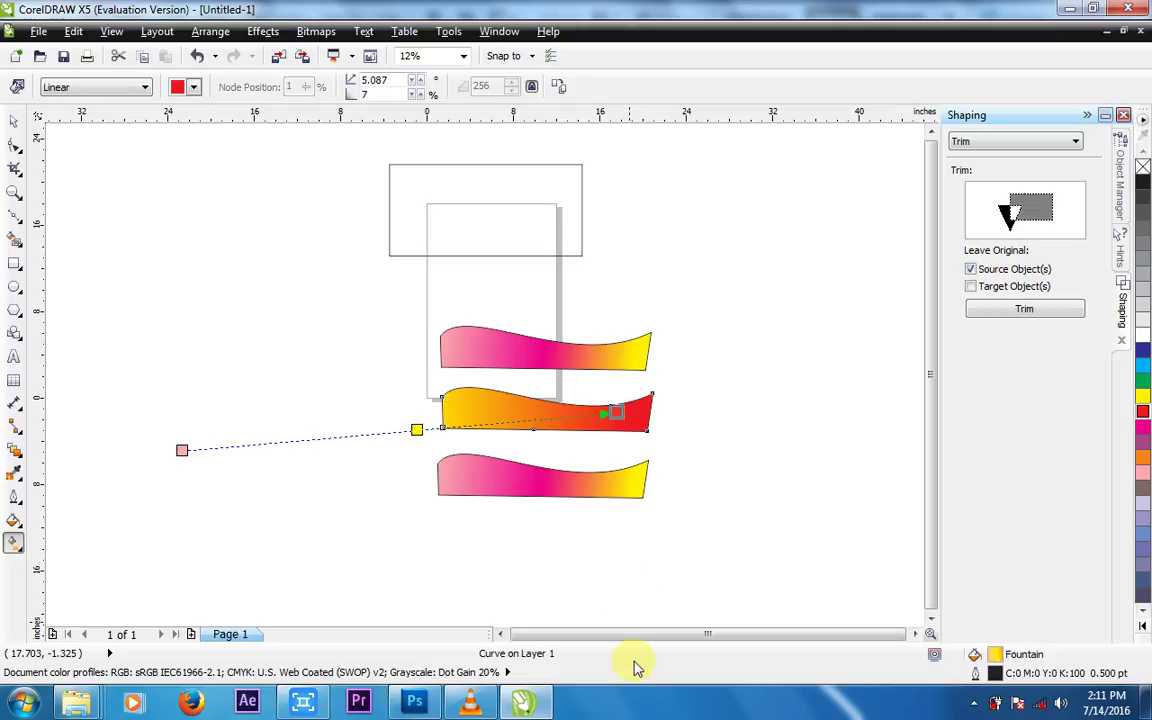
Step: Recolour the lowest wave's gradient with brown at the start and blue at the end
click(498, 490)
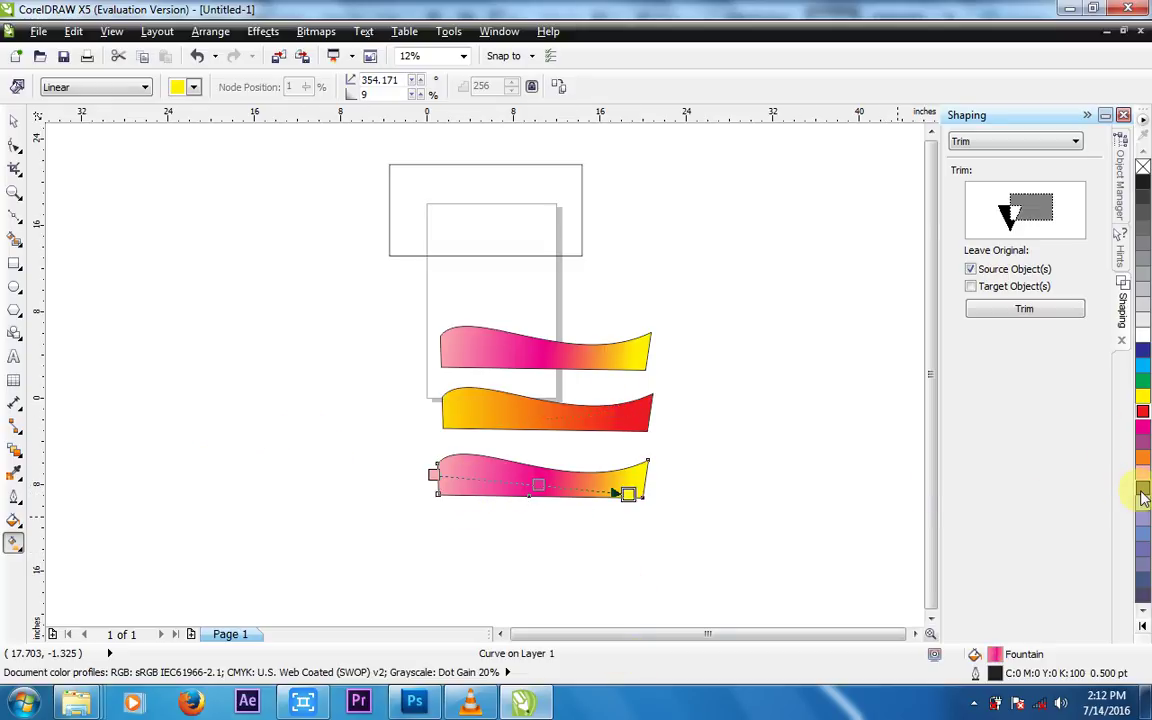
drag(1143, 497, 433, 476)
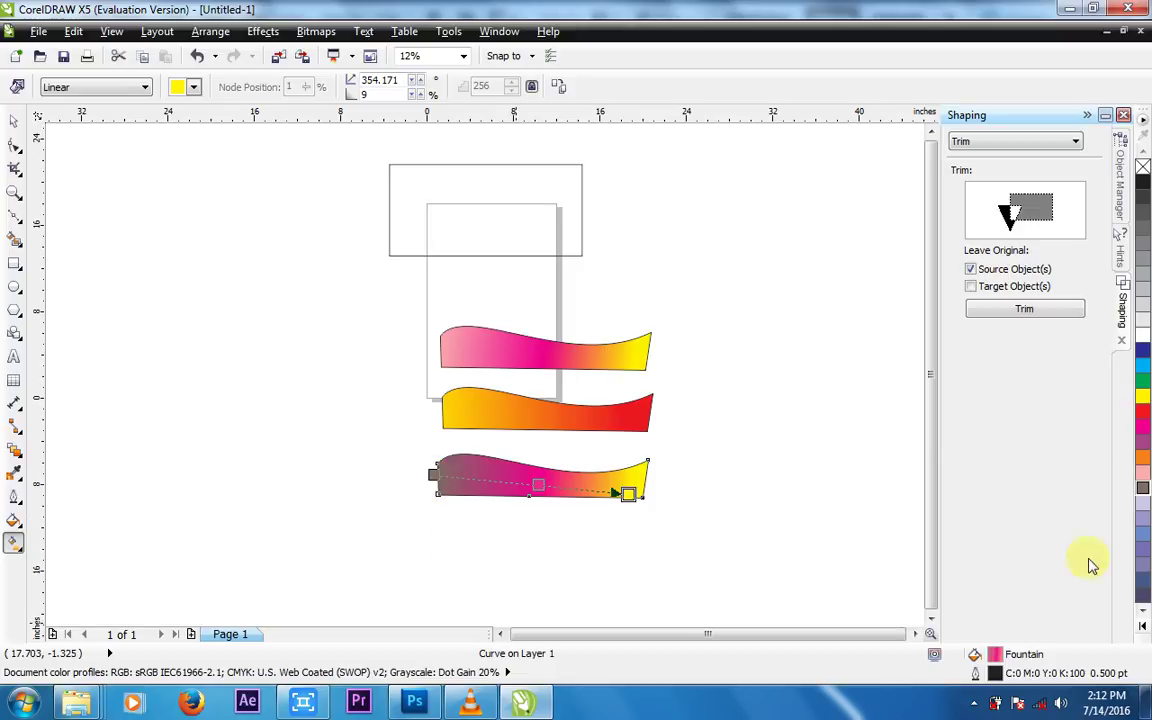
drag(1145, 538, 630, 496)
Step: Remove the outlines from all three wave shapes
click(14, 120)
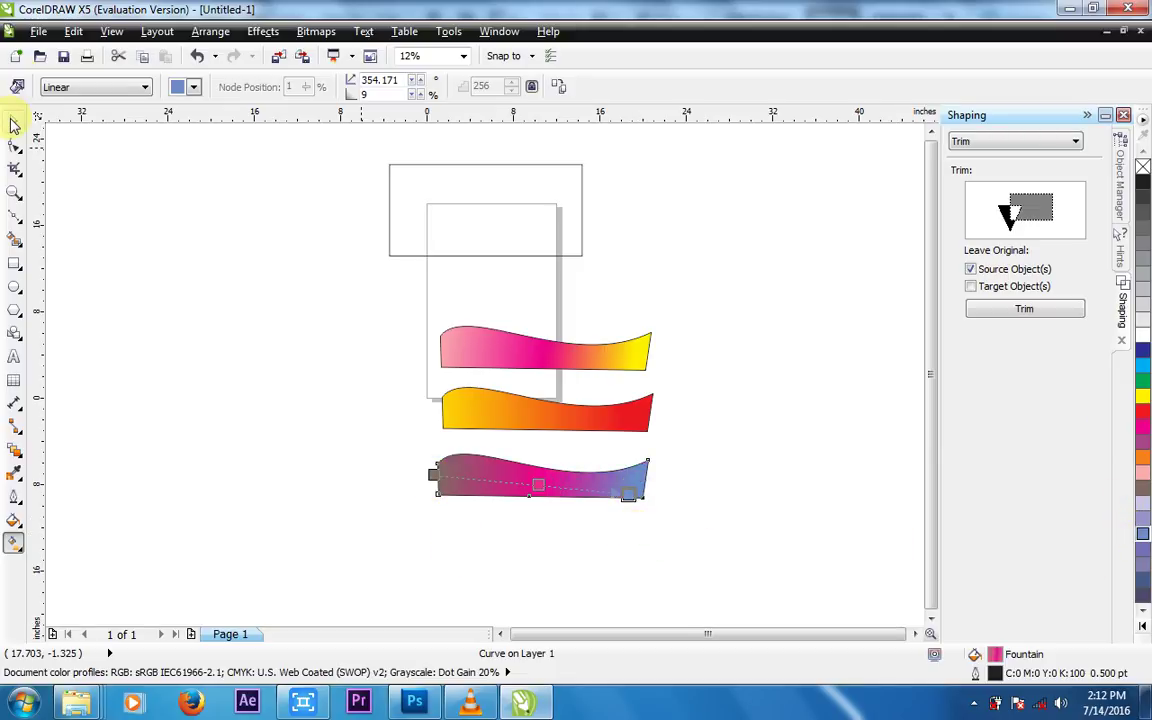
mouse_move(368, 267)
mouse_down()
mouse_move(676, 545)
mouse_move(737, 582)
mouse_up()
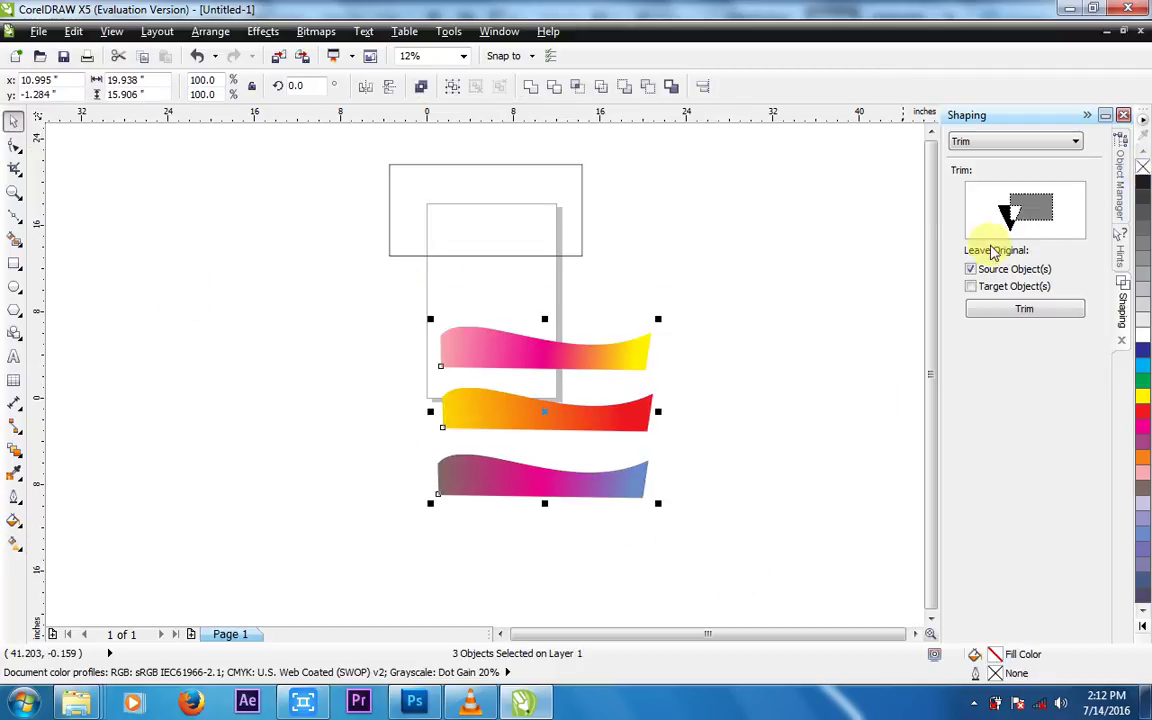
Step: Move the three gradient waves off the page to its right, and lower the empty rectangle to sit beside them
scroll(726, 348, up, 1)
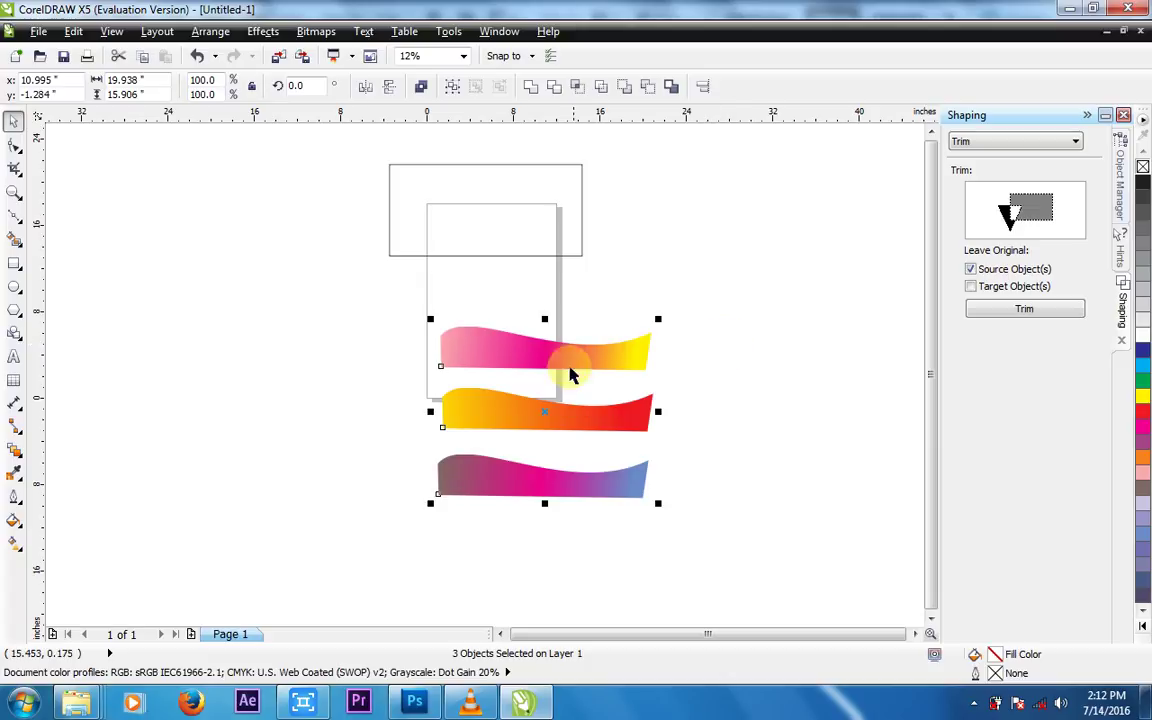
drag(570, 356, 708, 279)
click(676, 293)
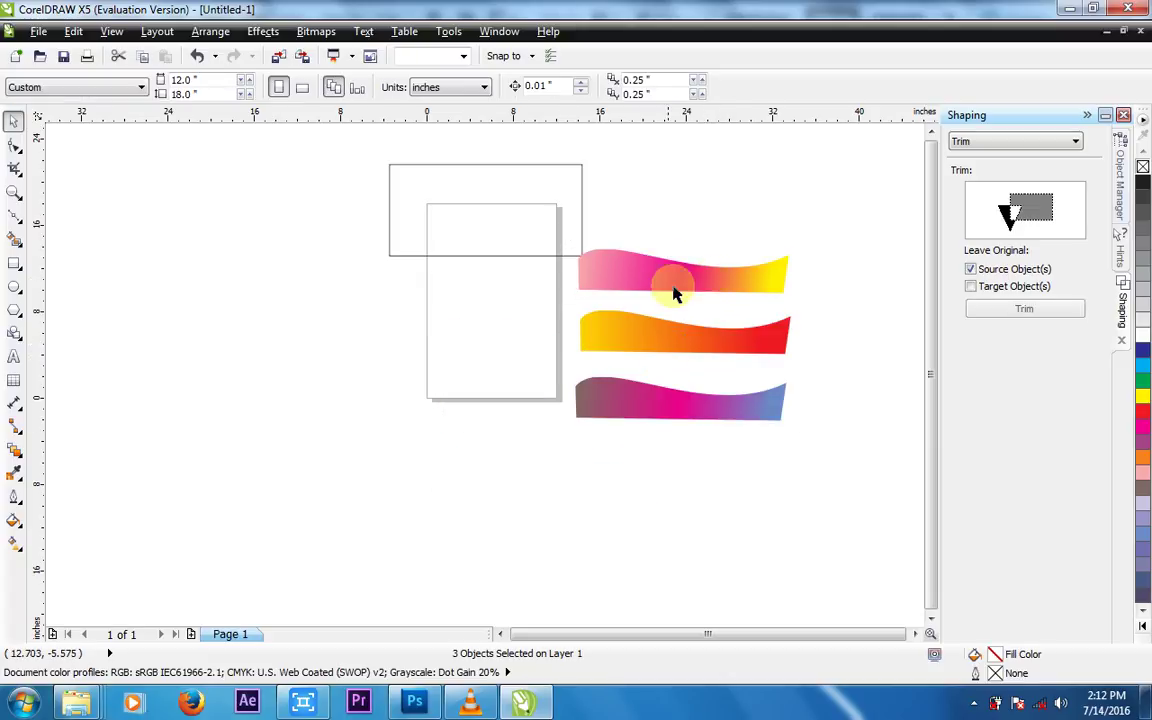
click(680, 271)
right_click(682, 275)
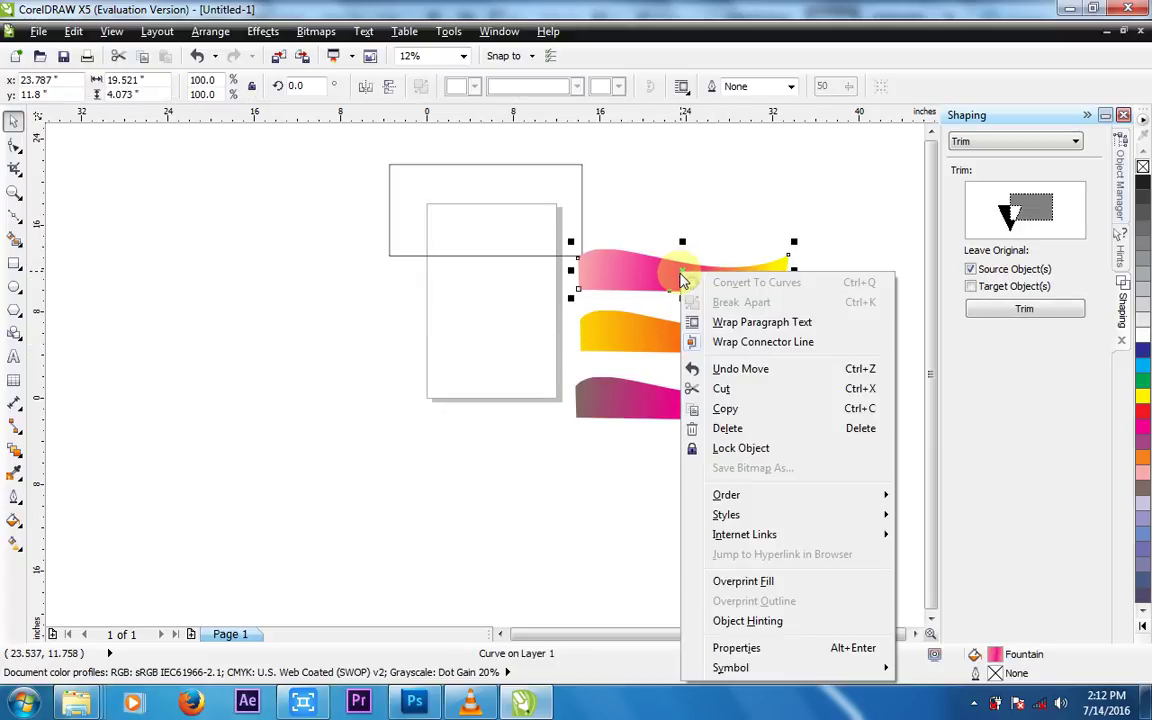
click(195, 162)
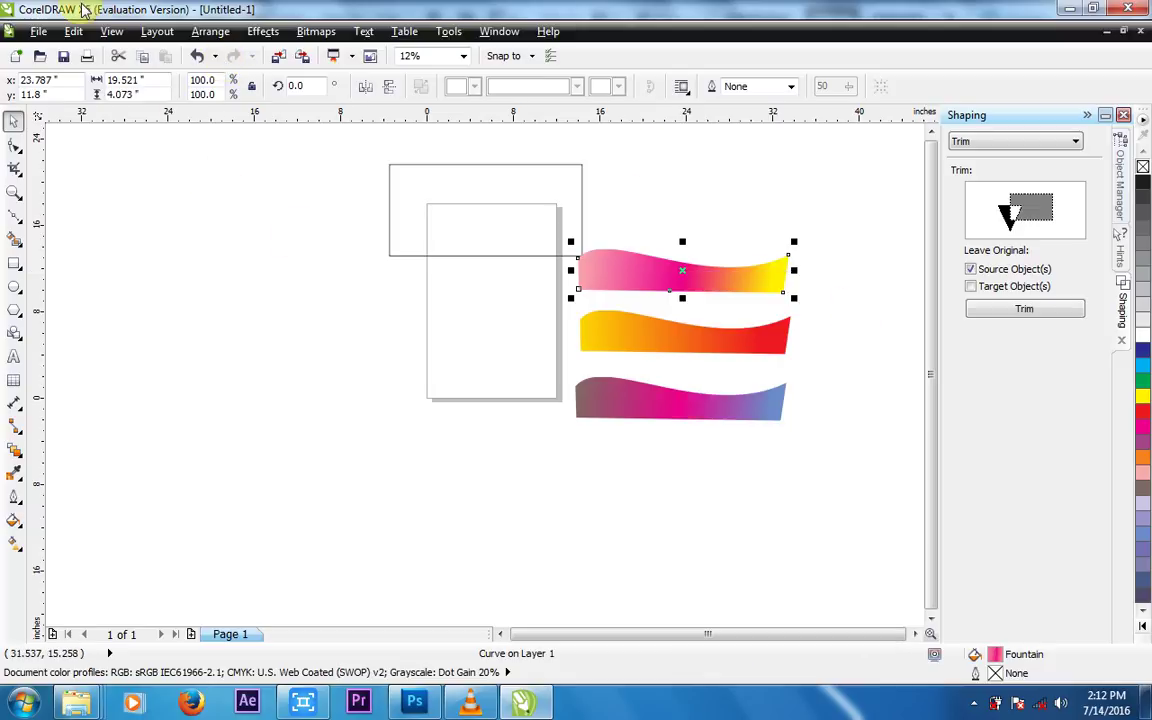
drag(442, 181, 404, 304)
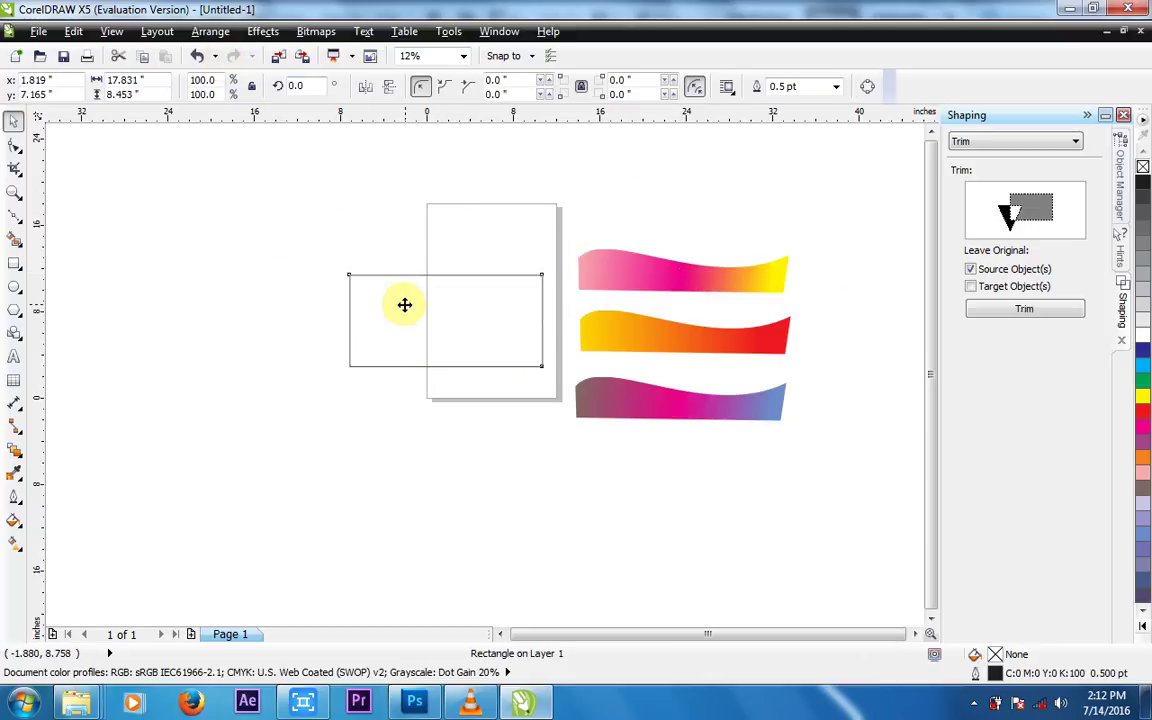
Step: PowerClip the pink-to-yellow wave inside the empty rectangle
click(635, 273)
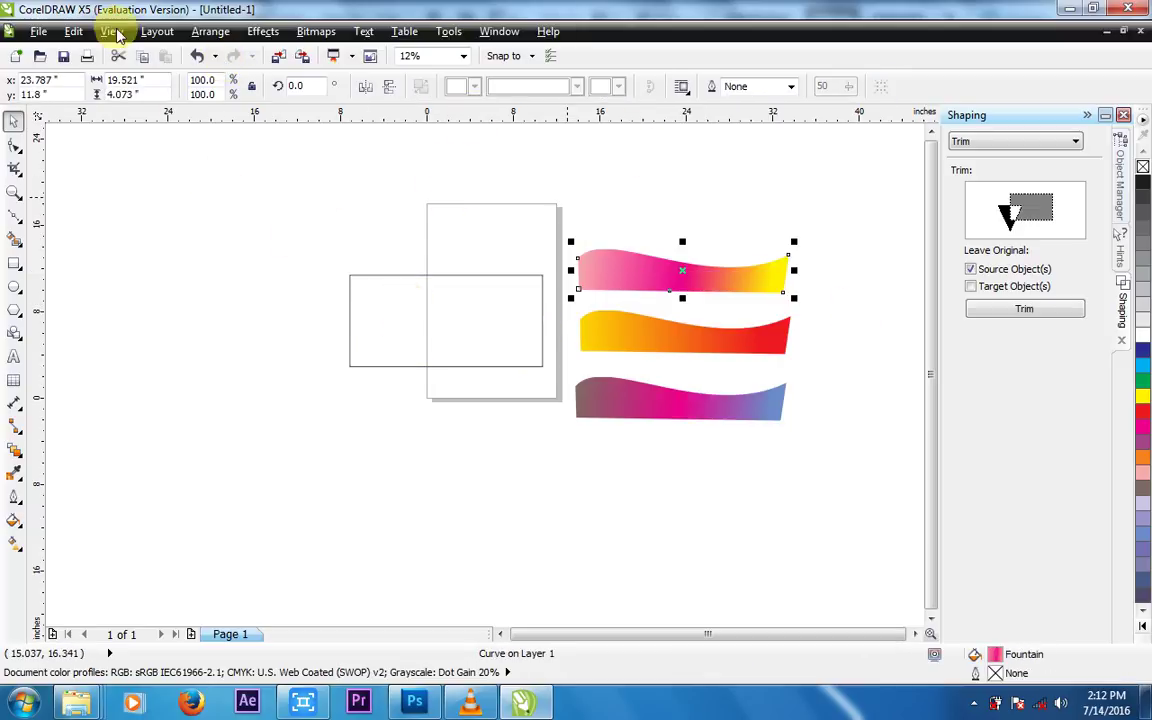
click(264, 36)
mouse_move(298, 286)
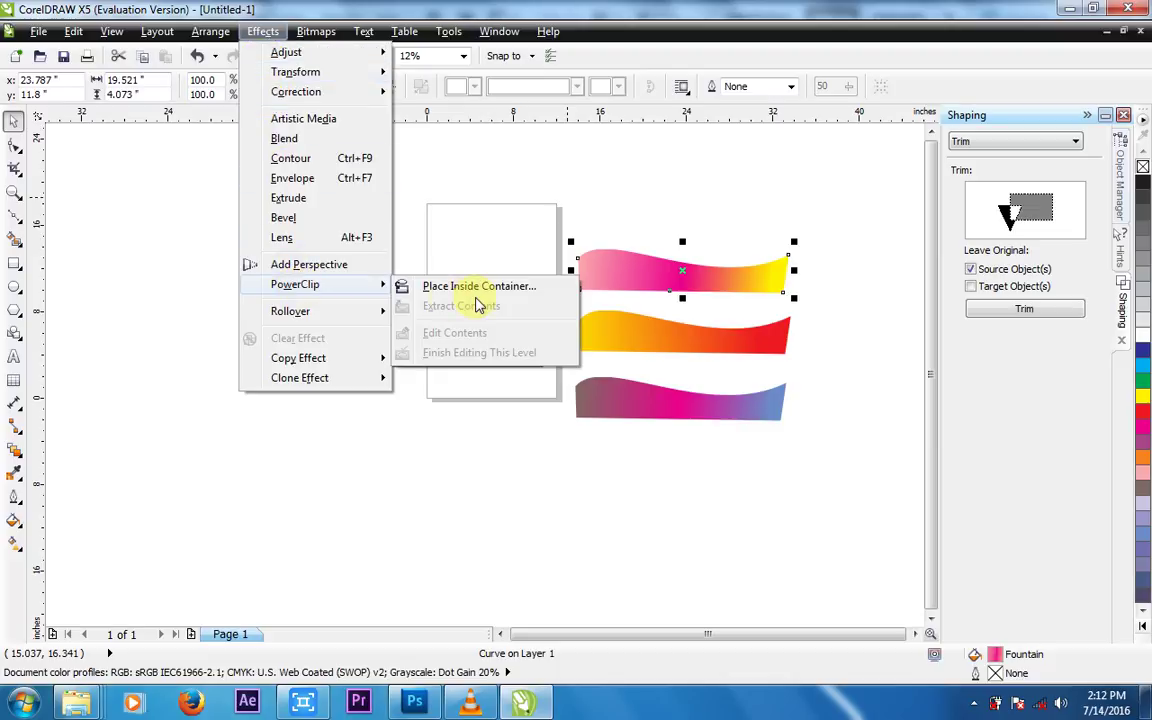
click(468, 288)
click(447, 327)
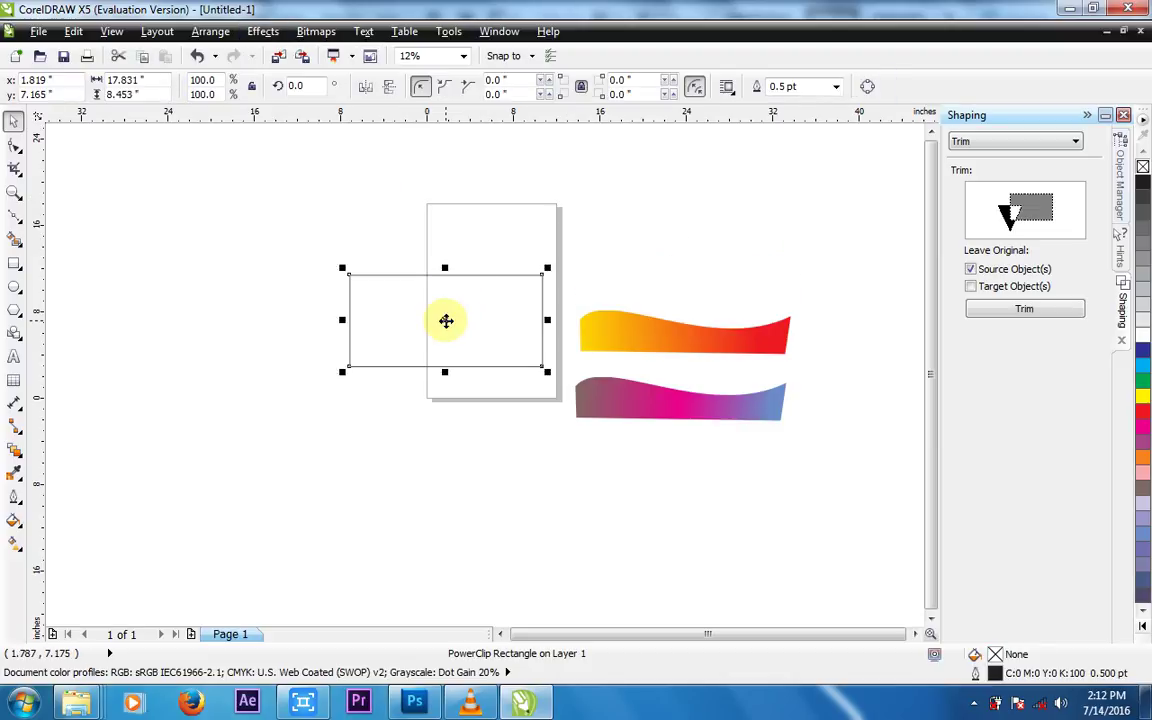
Step: Edit the PowerClip contents to lay the pink-to-yellow wave across the rectangle's lower edge, and finish editing
click(263, 31)
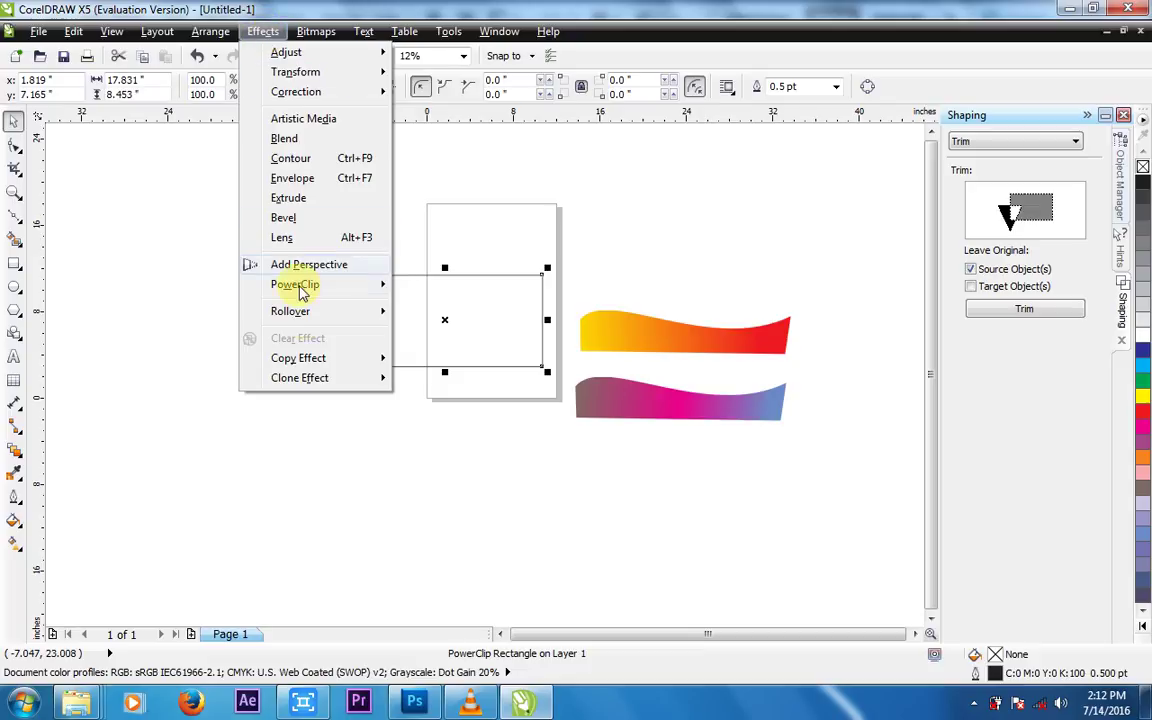
mouse_move(300, 285)
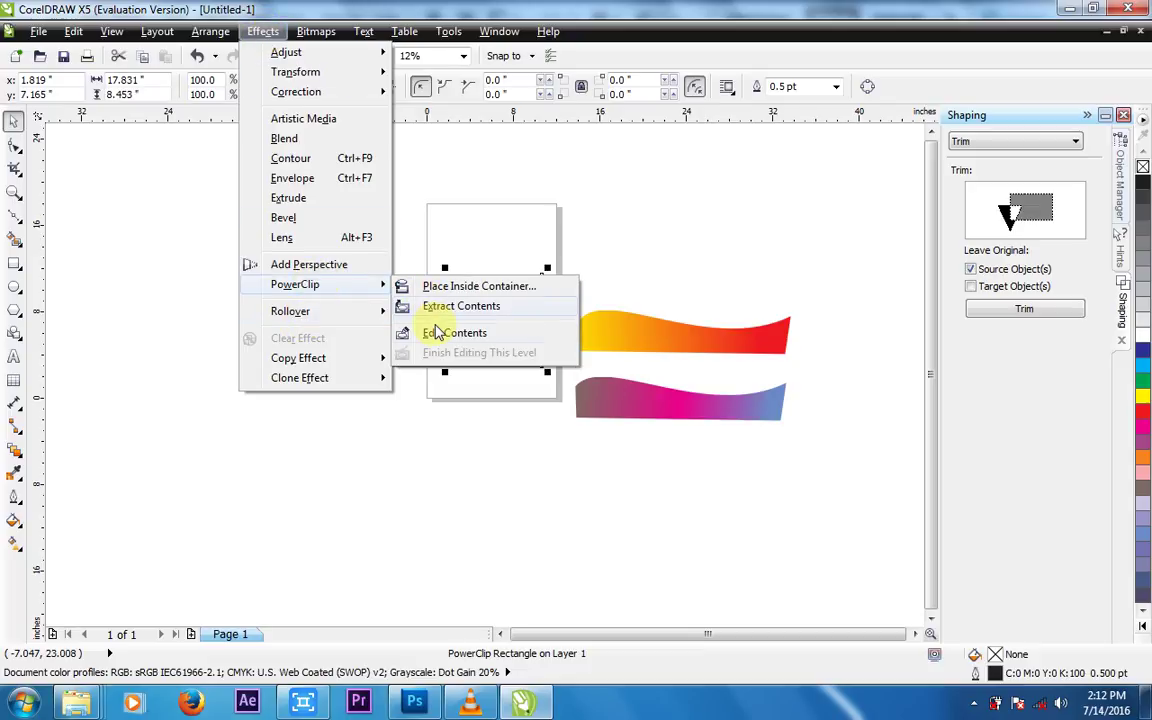
click(437, 333)
drag(590, 290, 396, 366)
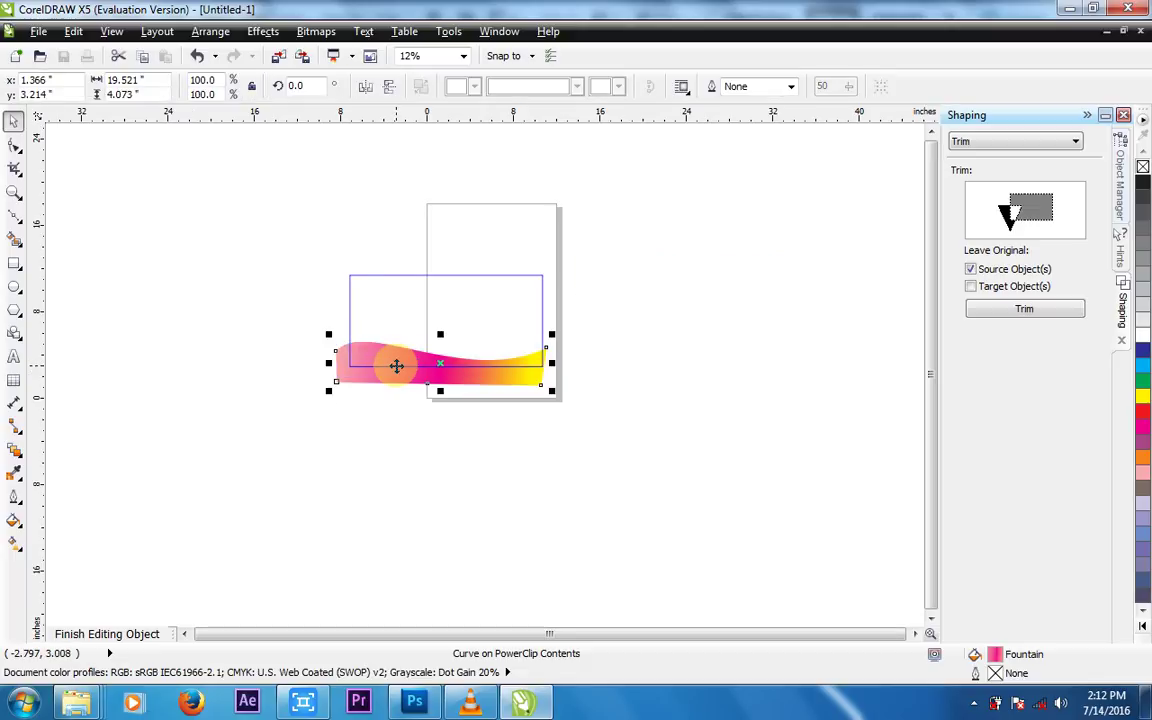
click(106, 633)
Step: PowerClip the yellow-to-red wave inside the same rectangle
click(648, 342)
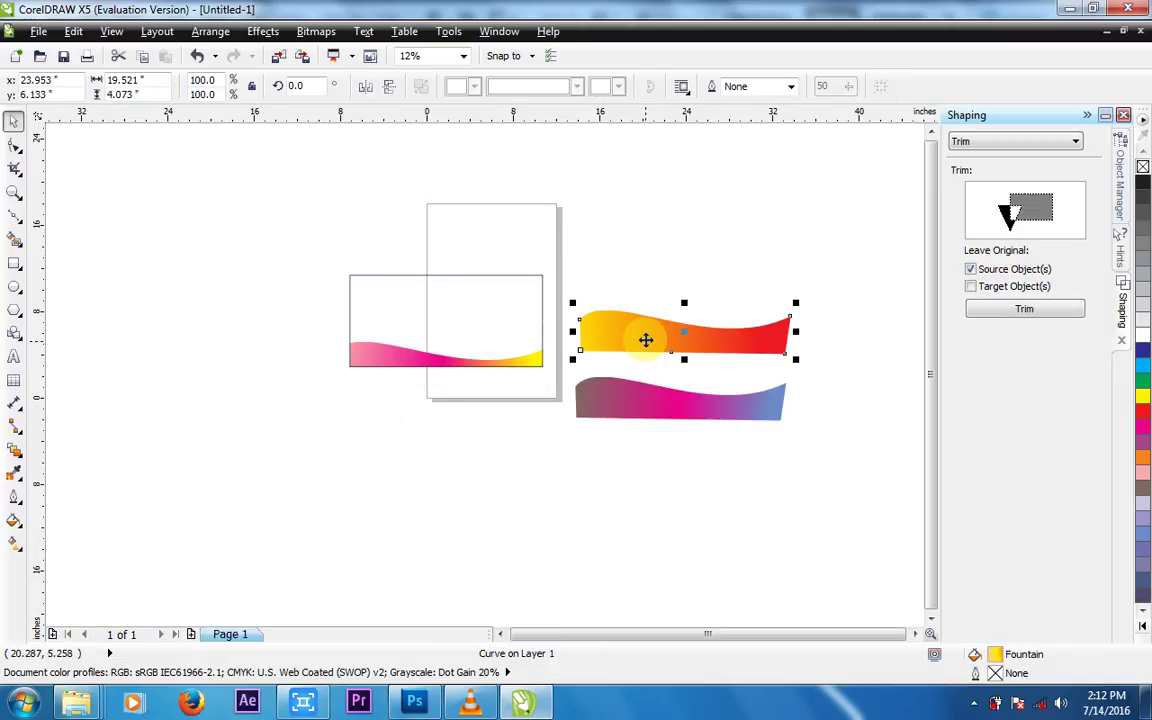
click(262, 31)
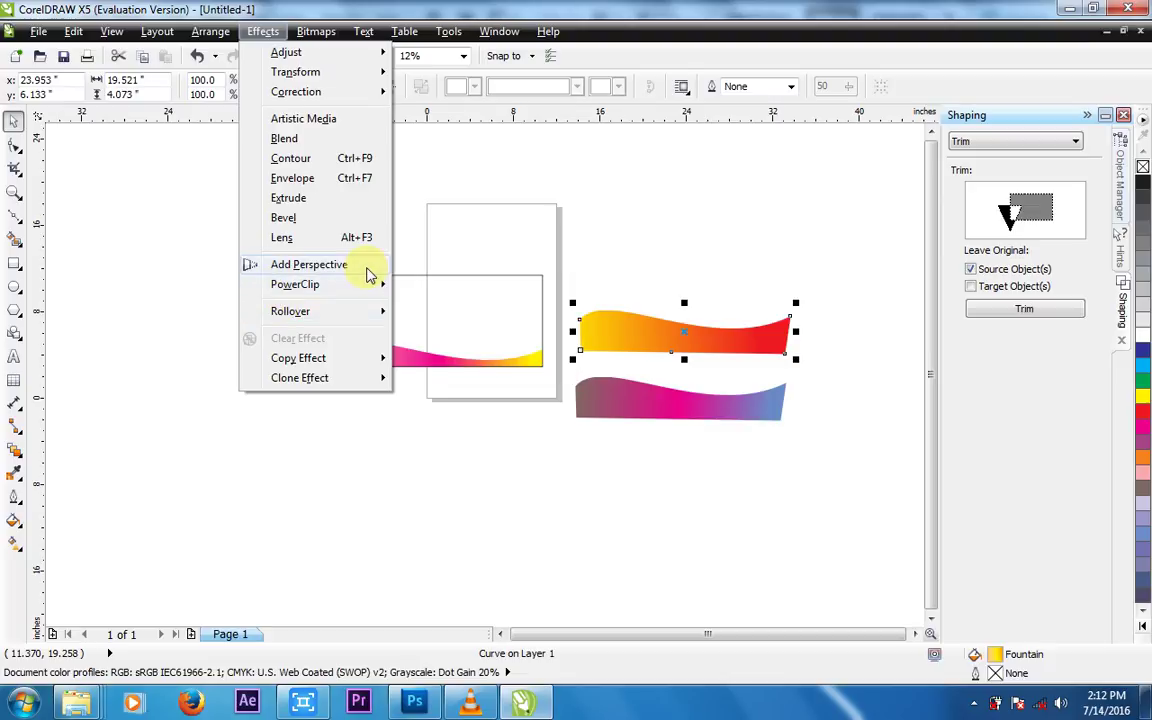
mouse_move(372, 285)
click(425, 213)
click(430, 288)
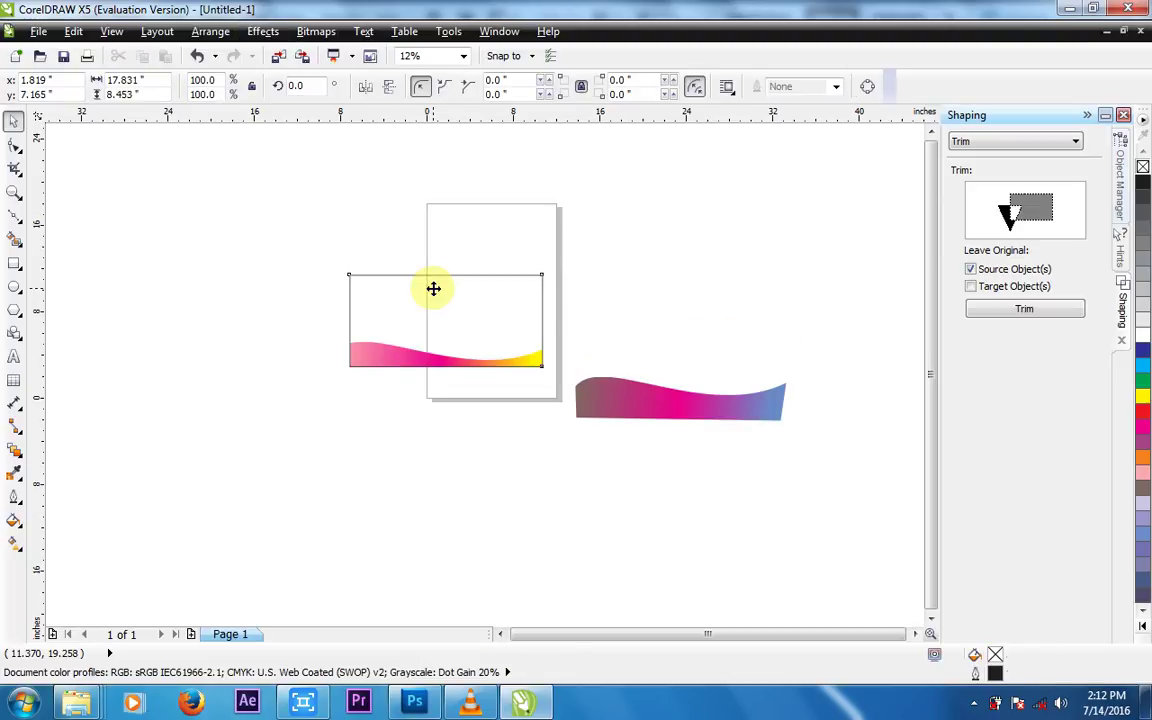
Step: Open the PowerClip contents for editing and move the yellow-to-red wave over the rectangle's upper edge
click(262, 31)
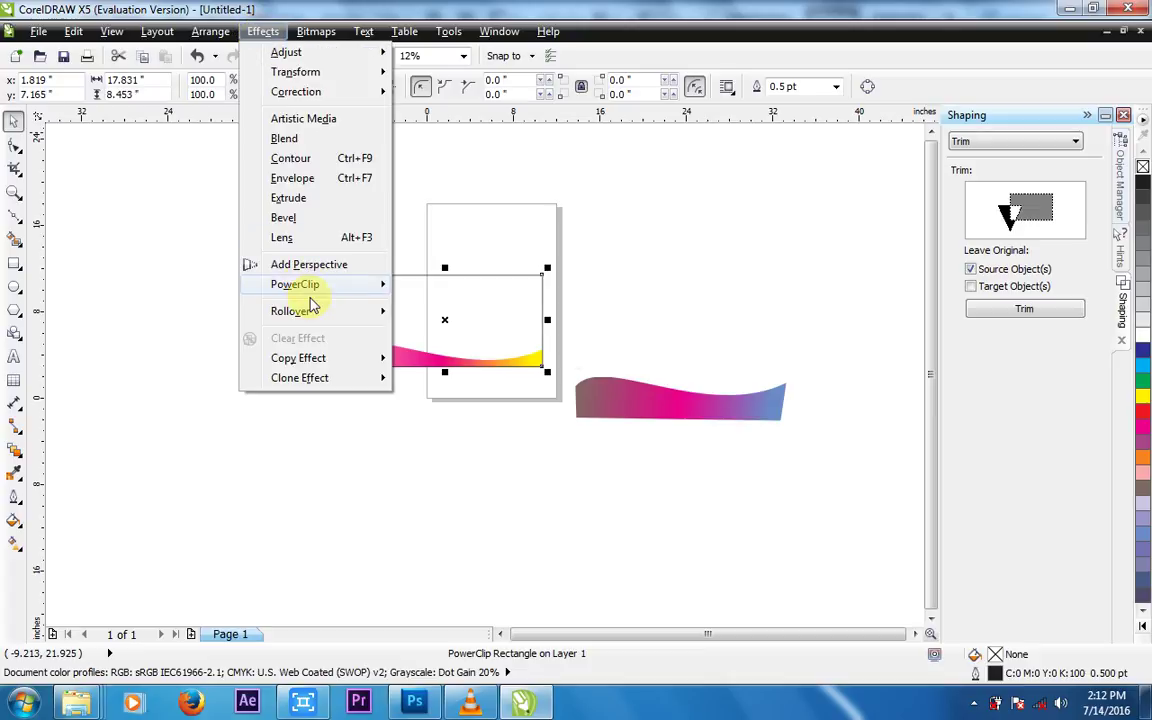
mouse_move(380, 284)
click(437, 331)
drag(594, 329, 411, 315)
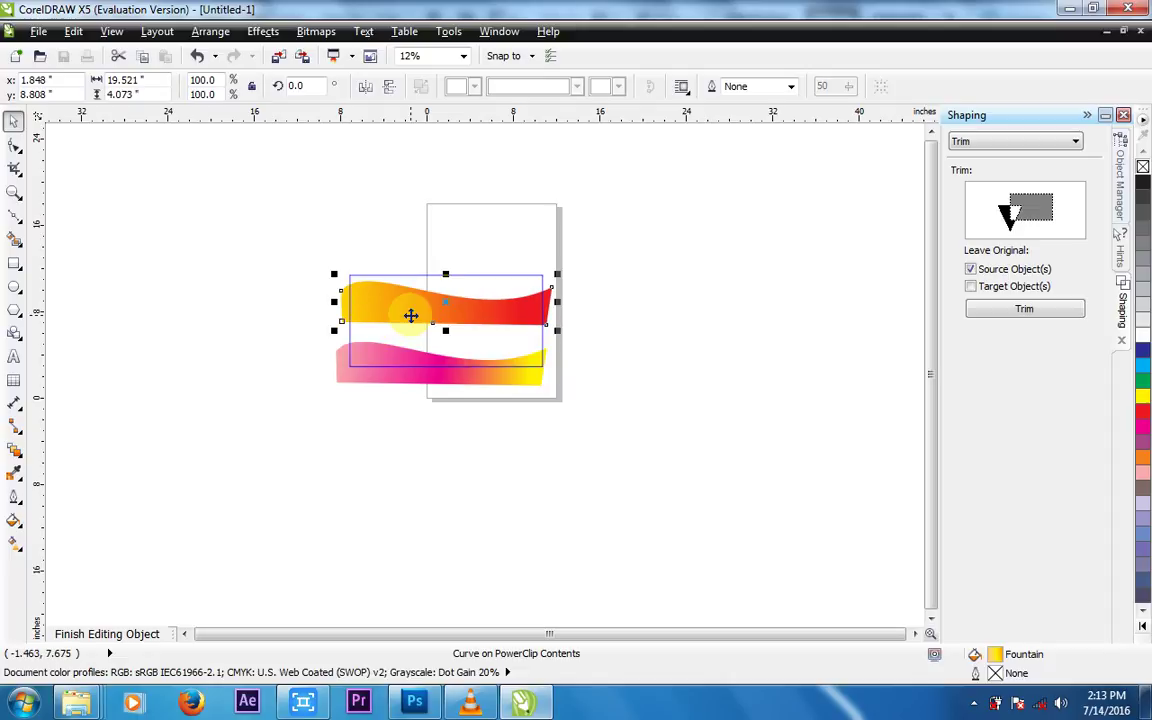
drag(410, 310, 404, 300)
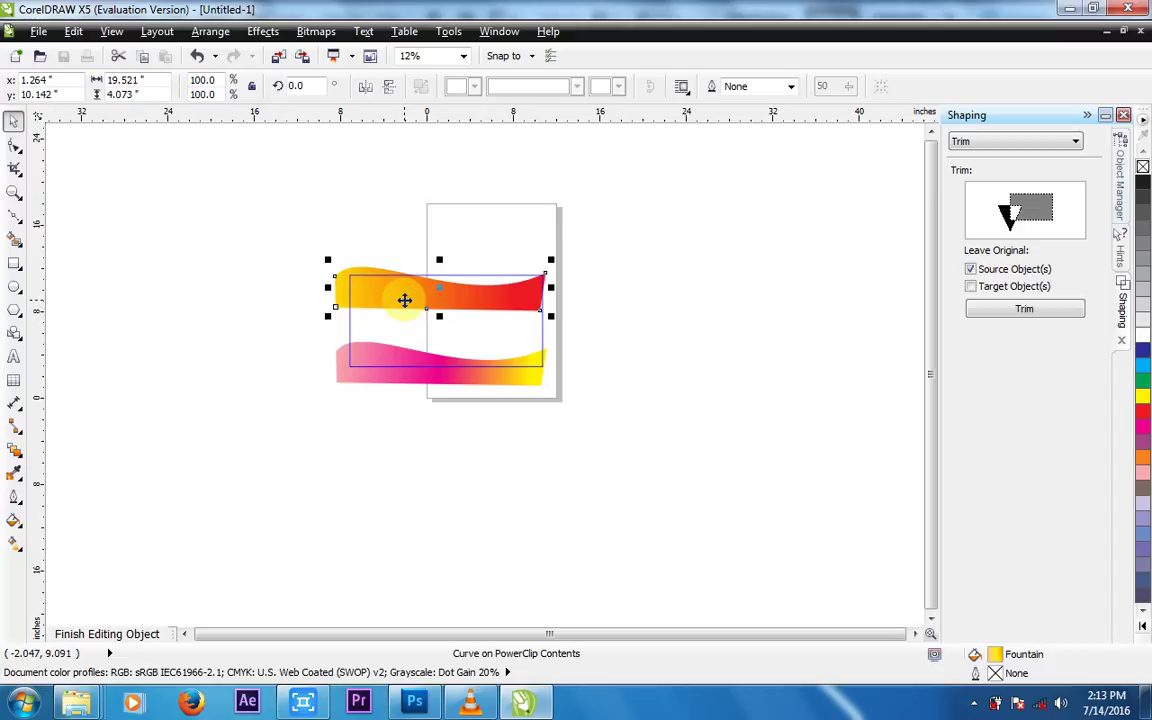
Step: Rotate the yellow-to-red wave 180 degrees, shift it slightly upward over the rectangle's upper edge, and finish editing the contents
click(312, 87)
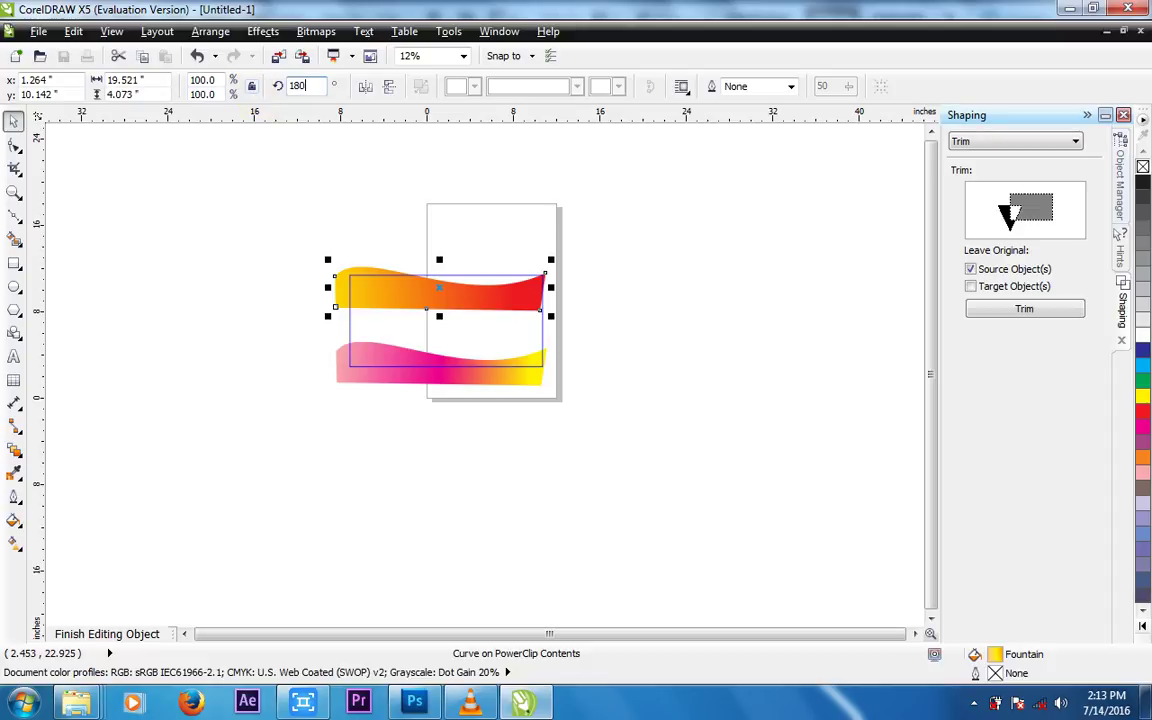
key(Return)
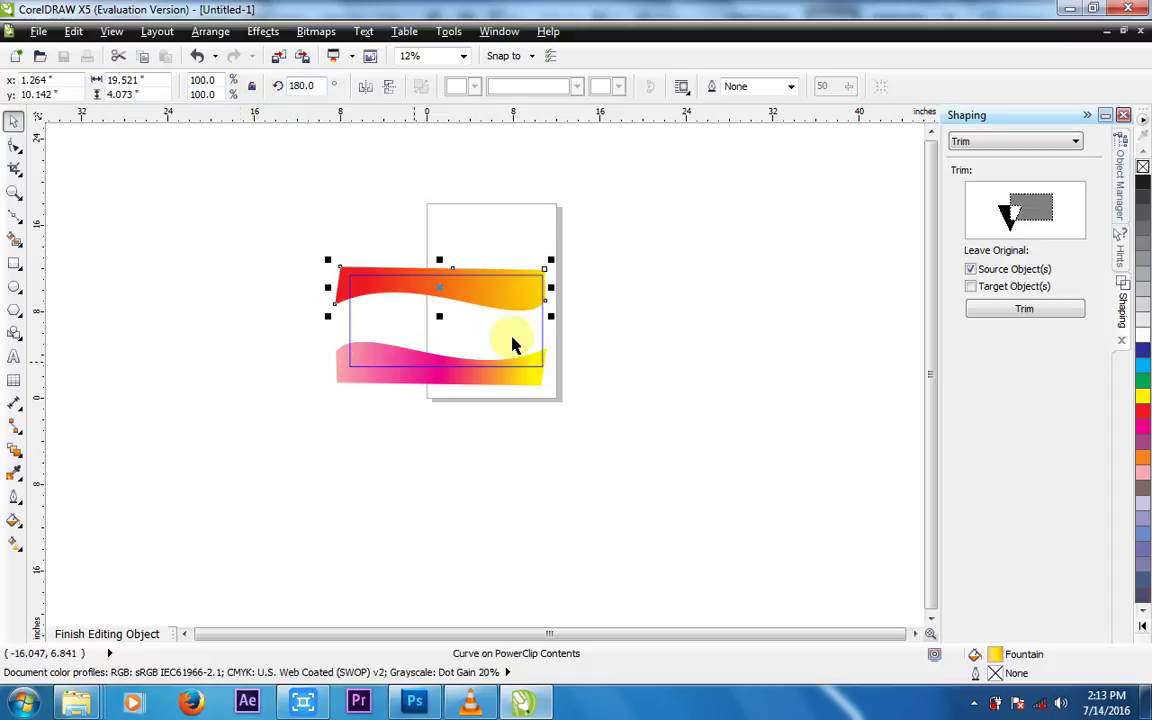
drag(503, 300, 504, 292)
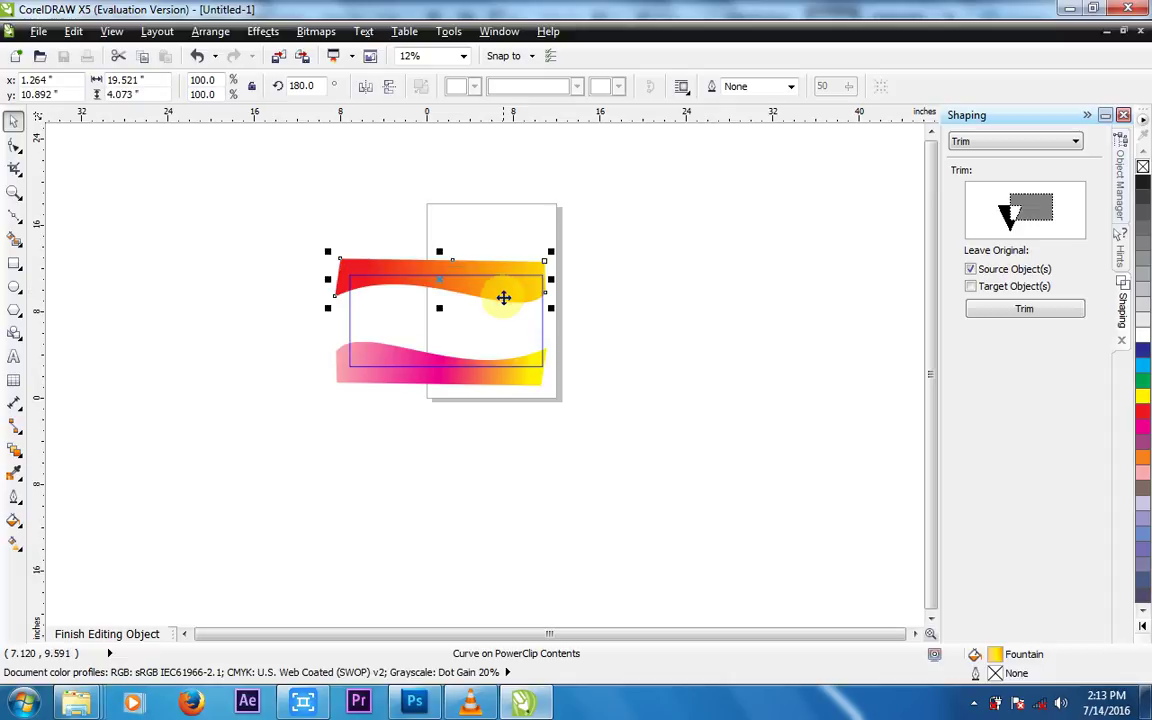
click(100, 636)
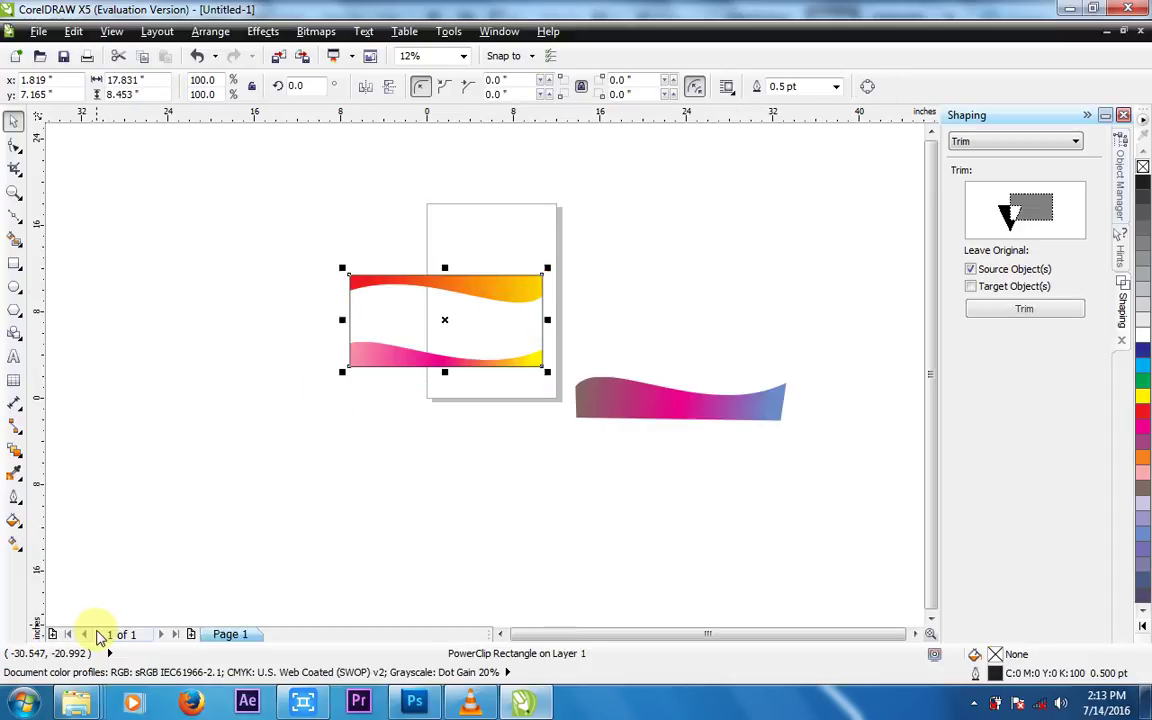
Step: Delete the unused brown-to-blue wave outside the rectangle
click(717, 357)
scroll(440, 326, up, 2)
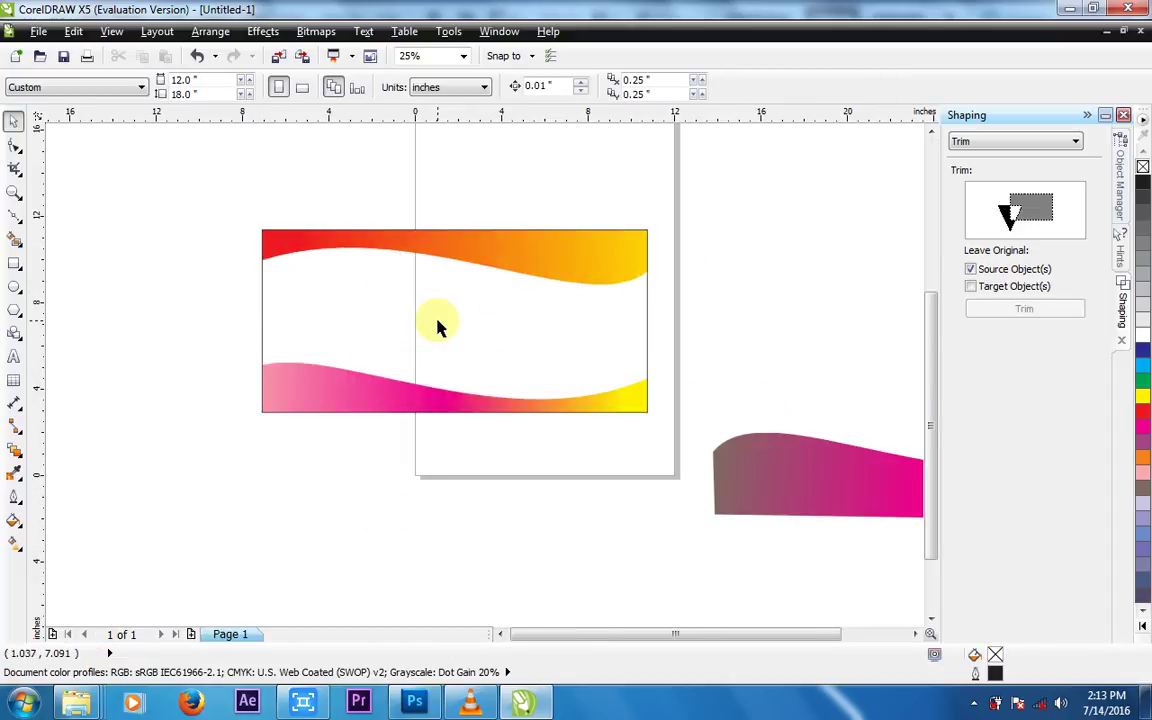
scroll(437, 324, down, 1)
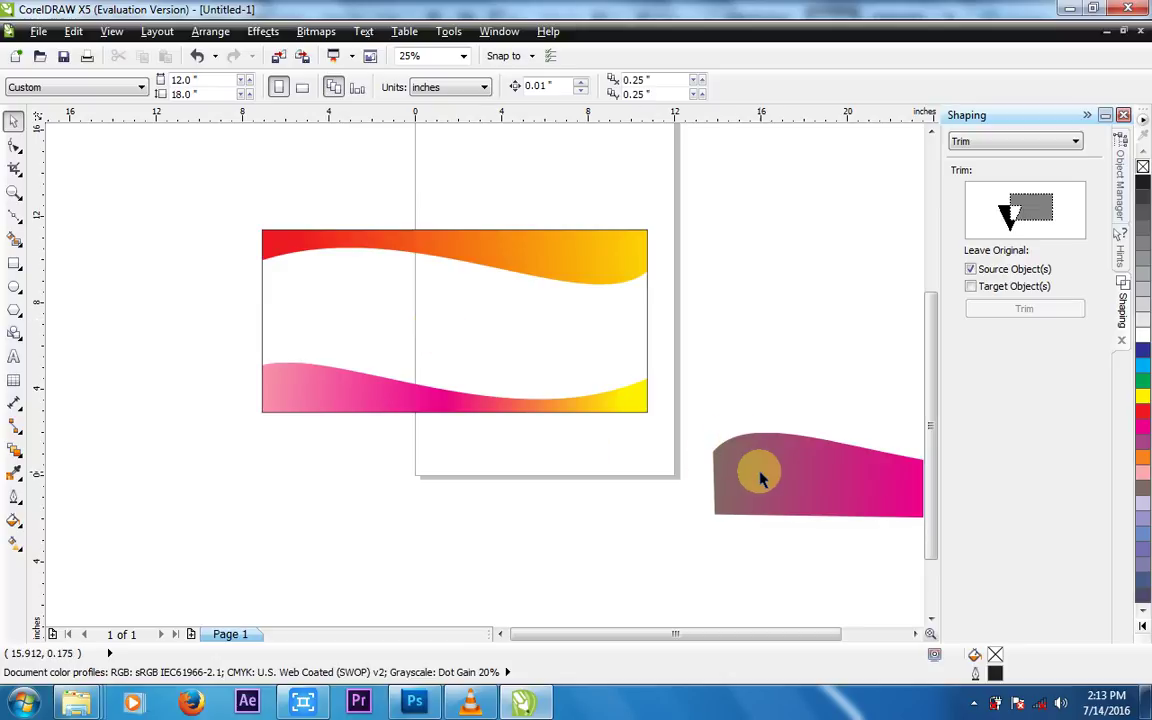
drag(758, 470, 555, 503)
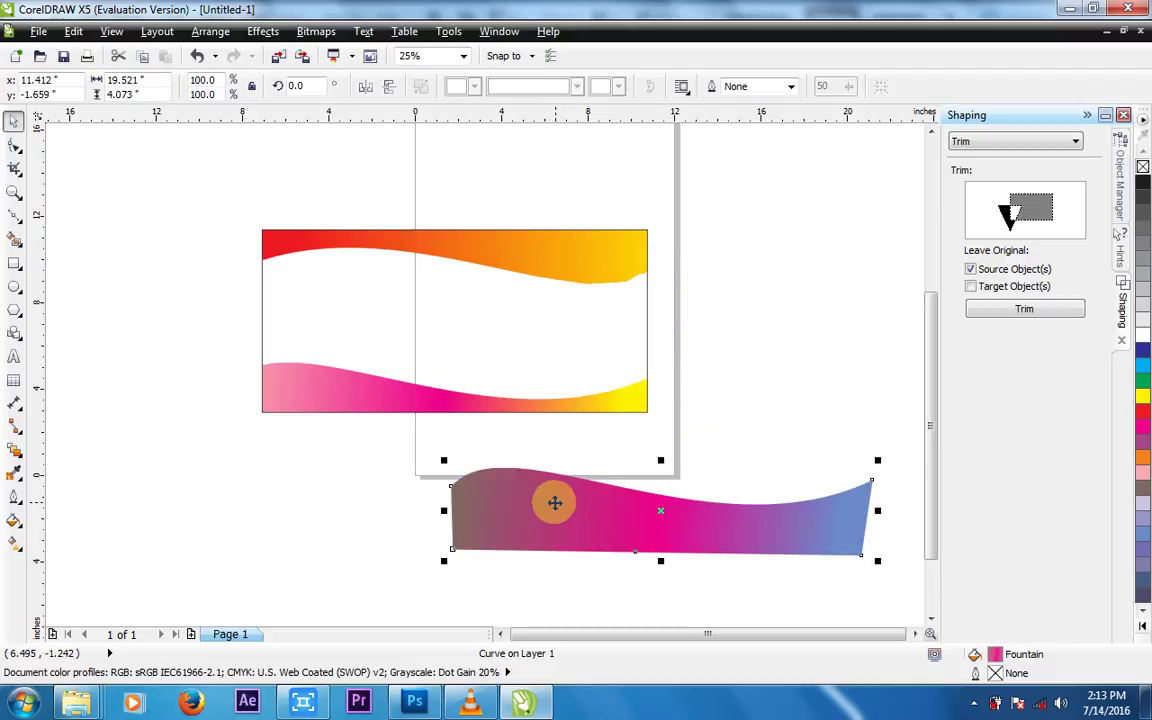
right_click(555, 503)
click(598, 250)
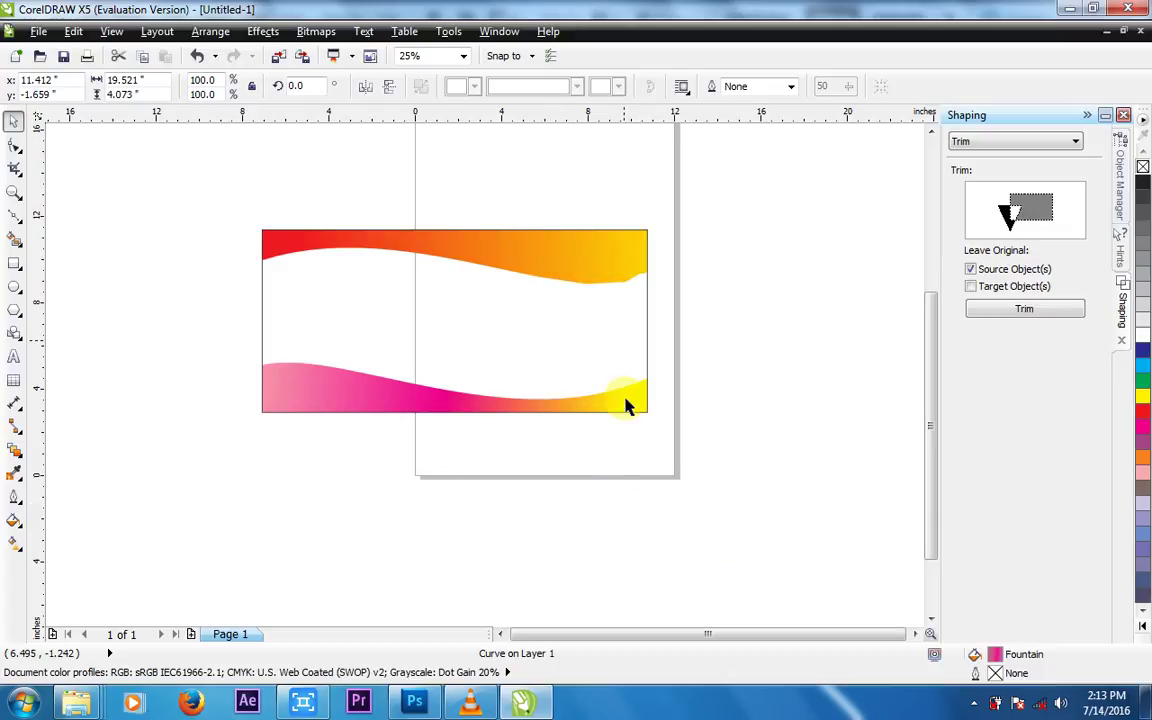
click(519, 373)
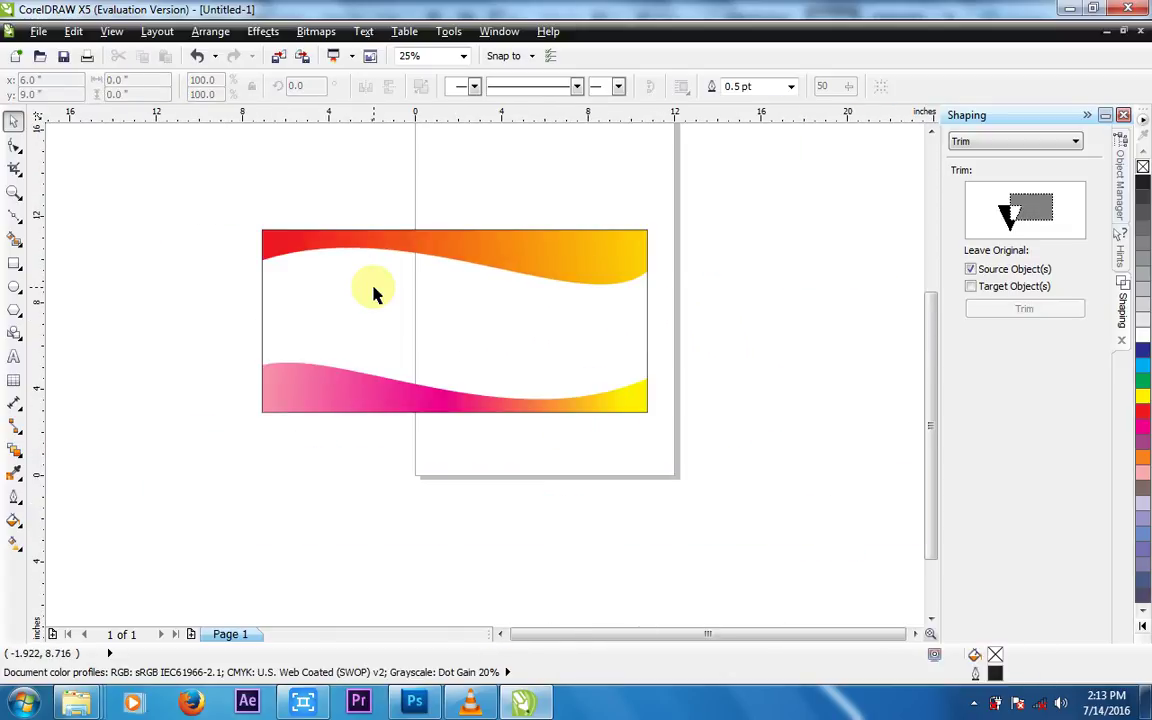
Step: Stretch the PowerClip rectangle upward to about 10.36 inches high and move it toward the page's centre
click(424, 229)
drag(453, 223, 452, 181)
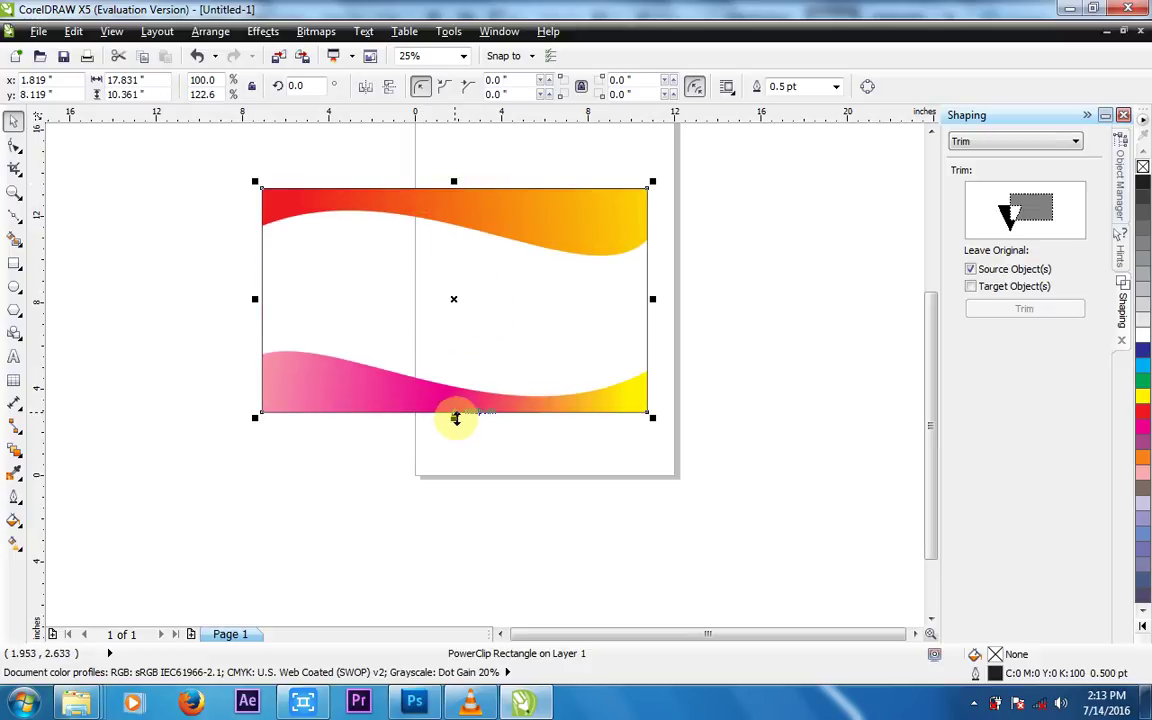
drag(470, 332, 528, 356)
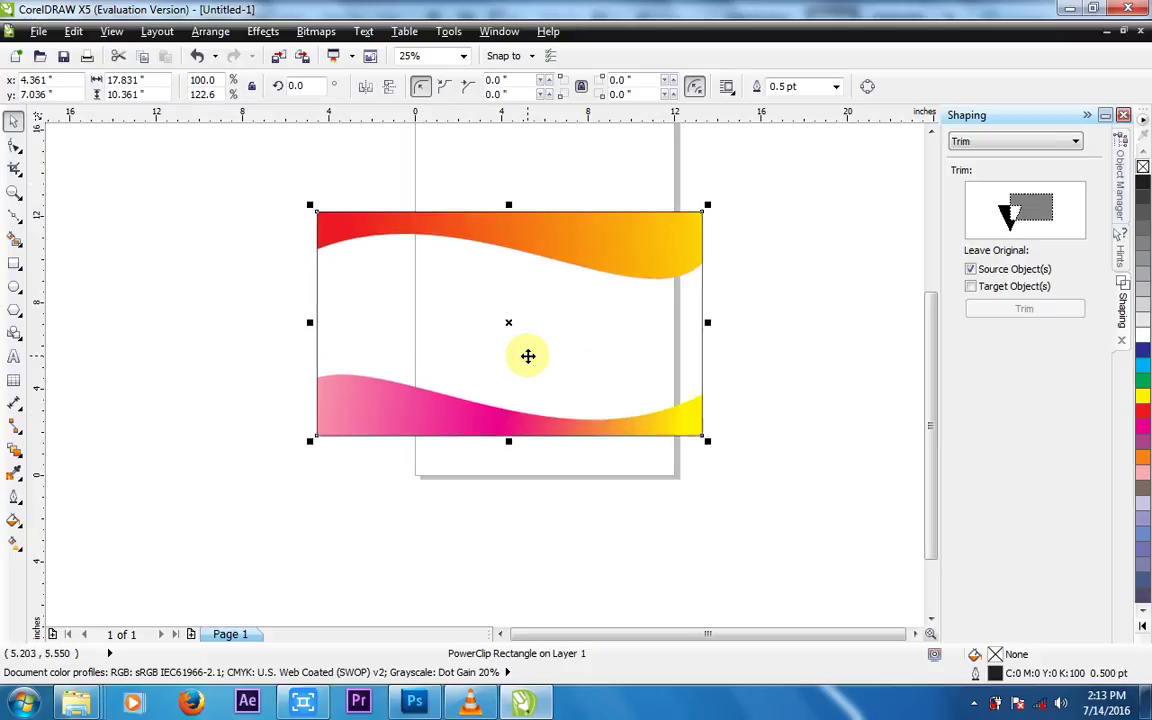
click(785, 330)
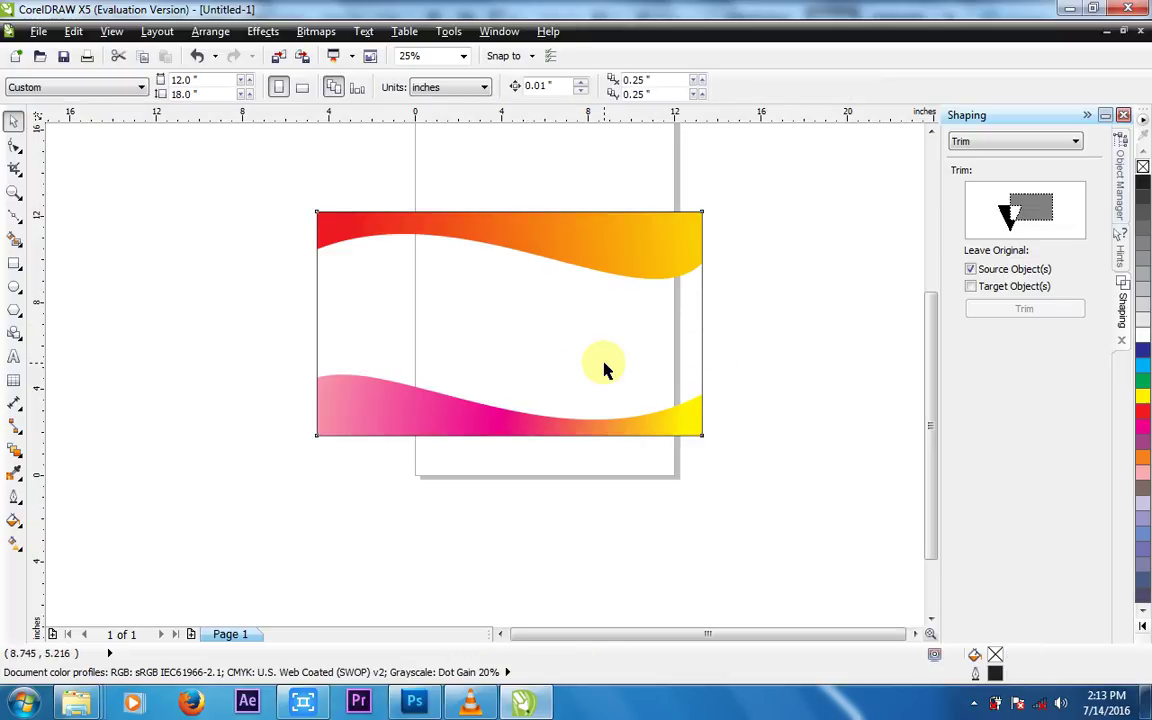
Step: Fill the PowerClip rectangle's background with a dark shade of purple
click(607, 368)
click(1144, 451)
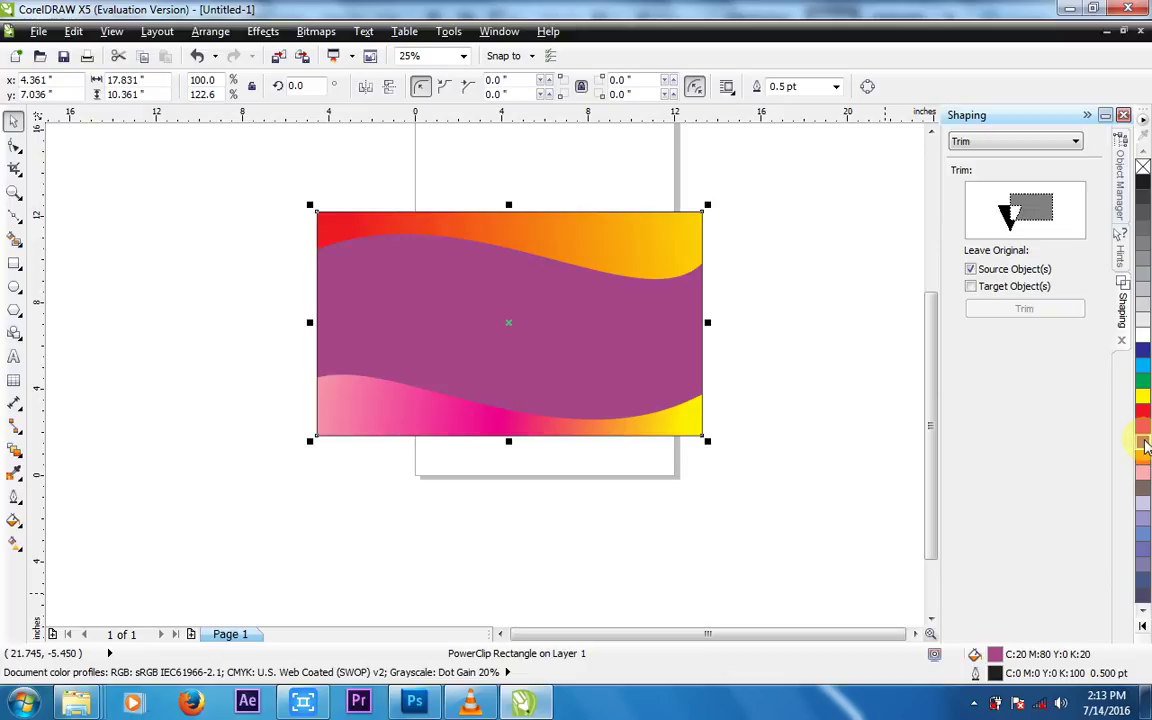
click(1146, 447)
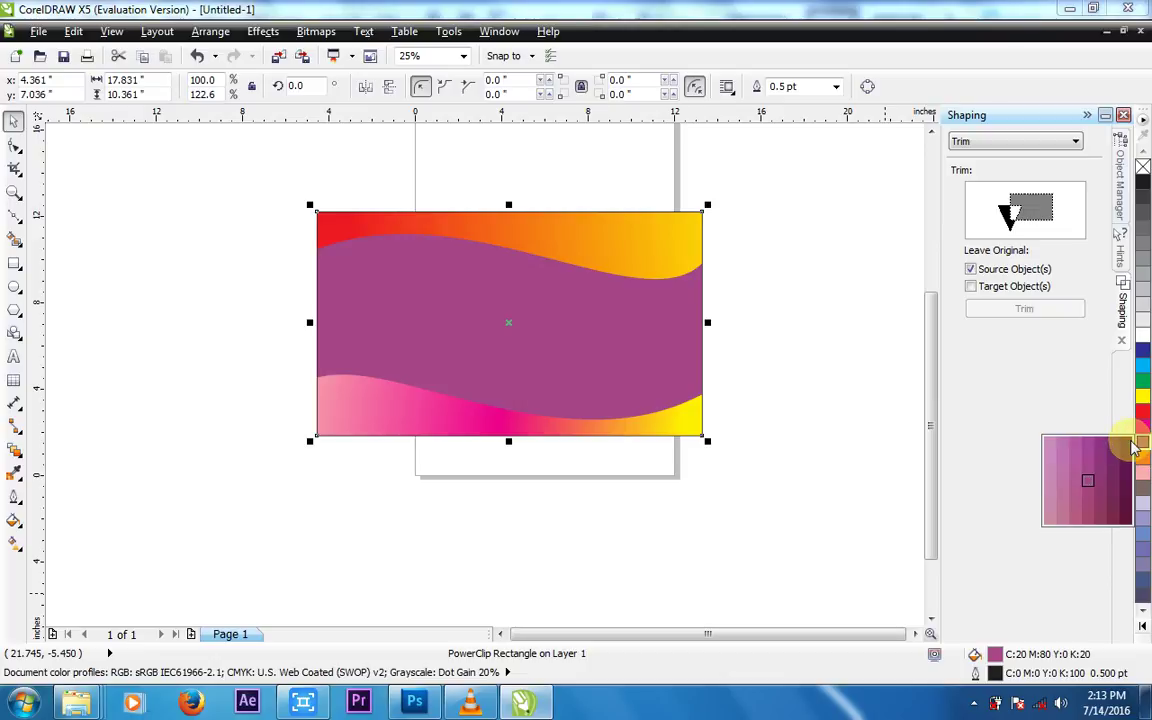
click(1130, 447)
key(Escape)
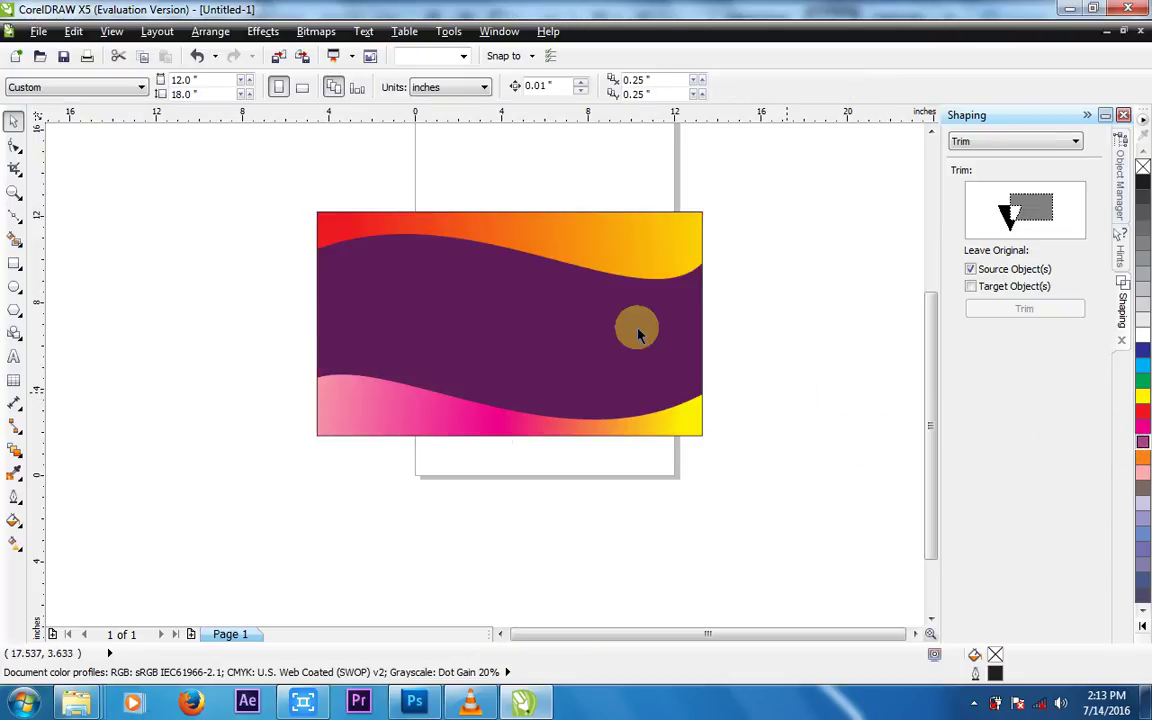
Step: Add the artistic text "SUZUKI" in 24 pt Arial on the upper-left part of the card's purple area
scroll(637, 333, down, 2)
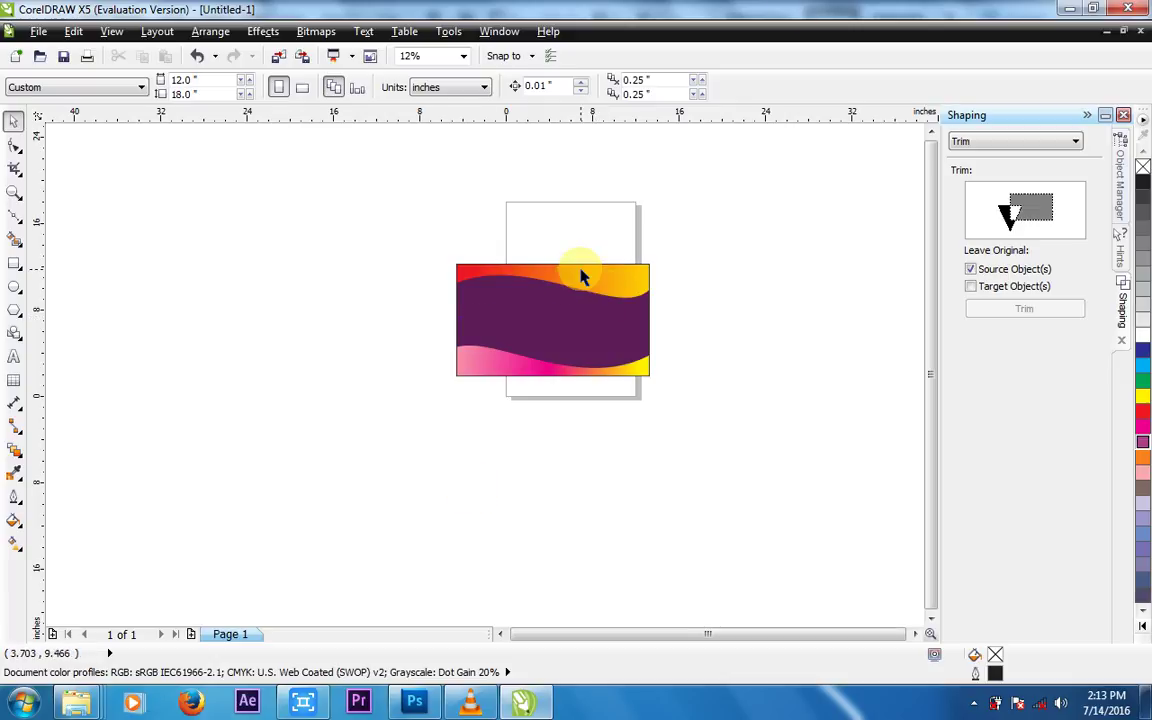
scroll(580, 275, up, 2)
scroll(580, 275, down, 1)
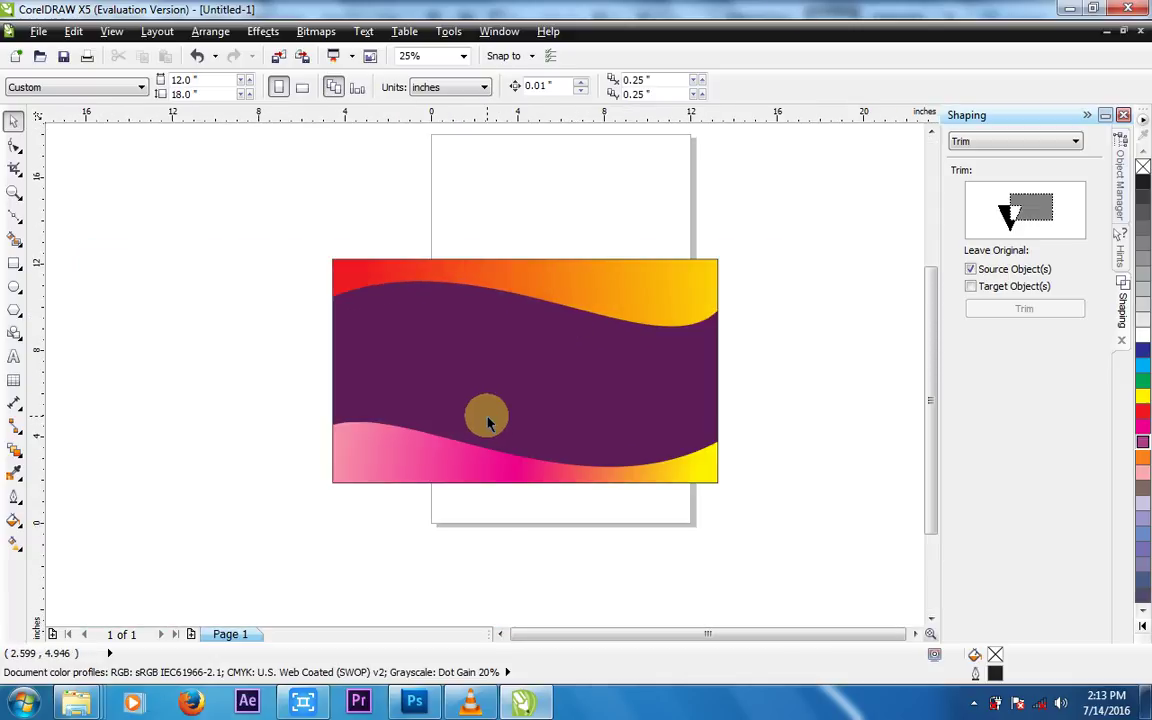
click(14, 356)
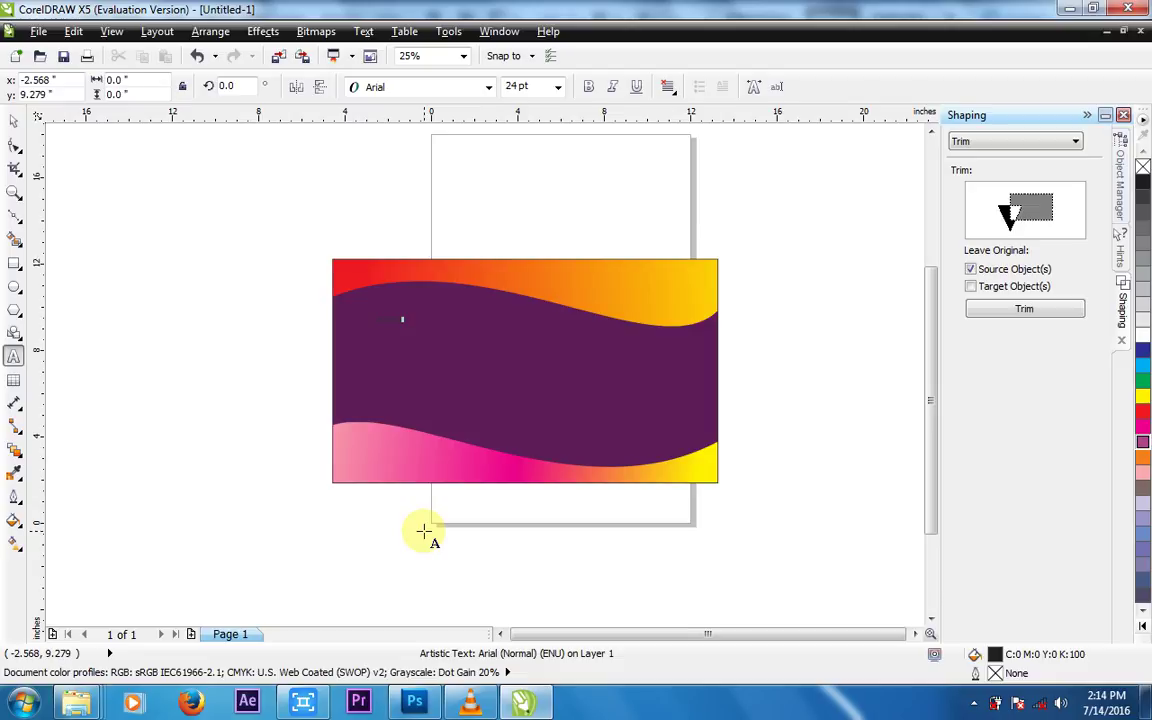
key(Escape)
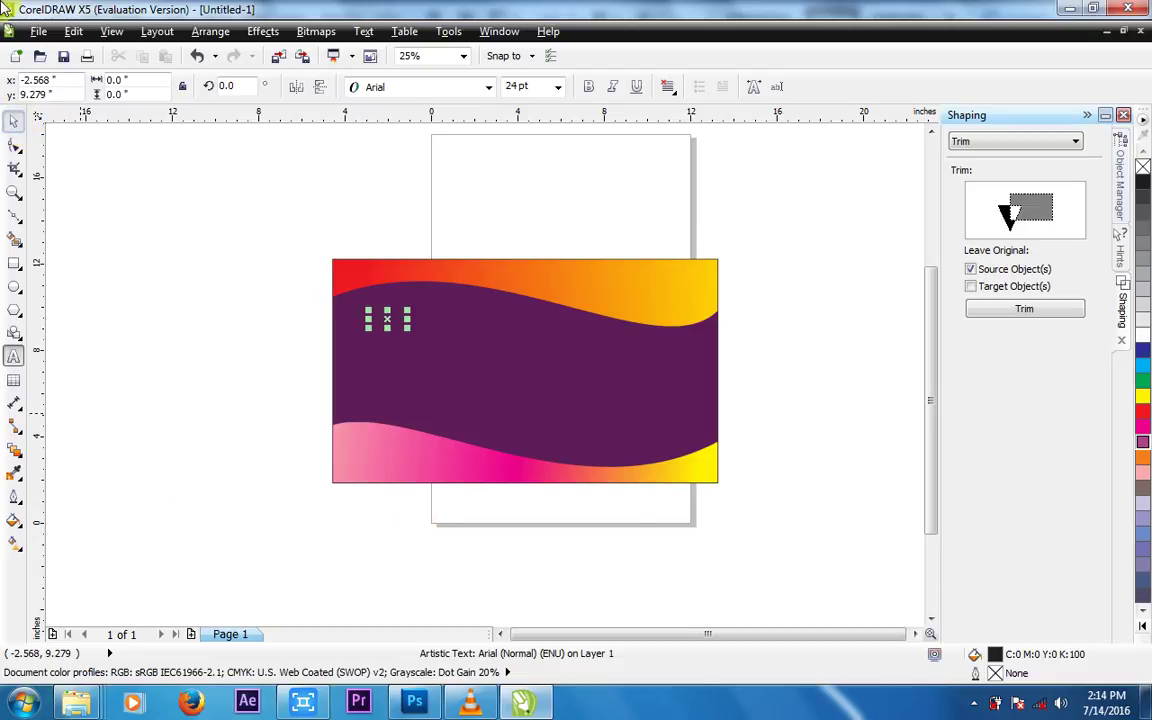
key(space)
Step: Scale the SUZUKI text to about 84 pt and move it onto the orange wave near the card's upper-right corner
drag(407, 326, 658, 411)
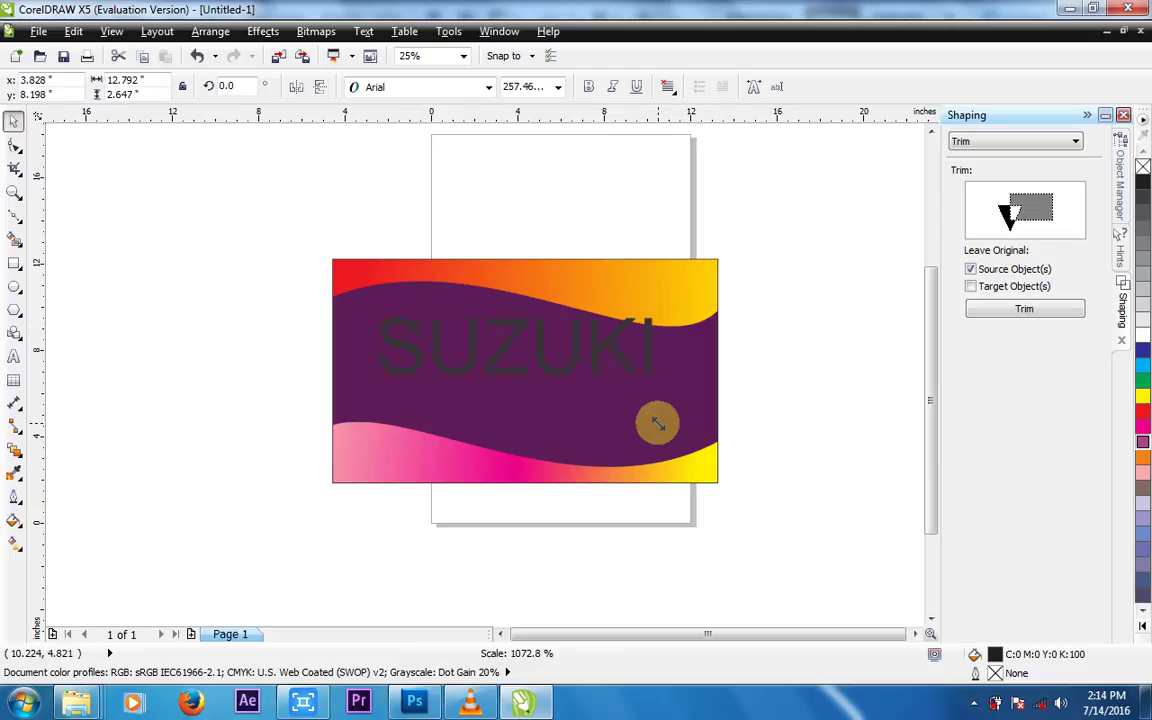
drag(514, 342, 484, 309)
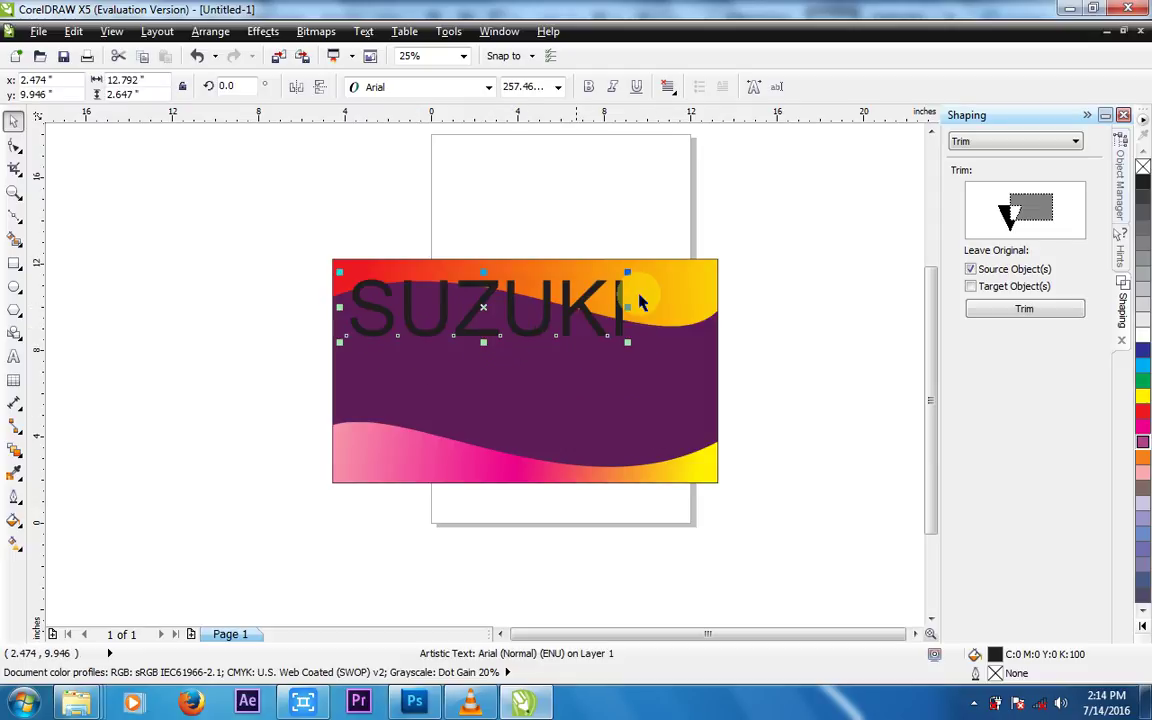
drag(629, 270, 564, 314)
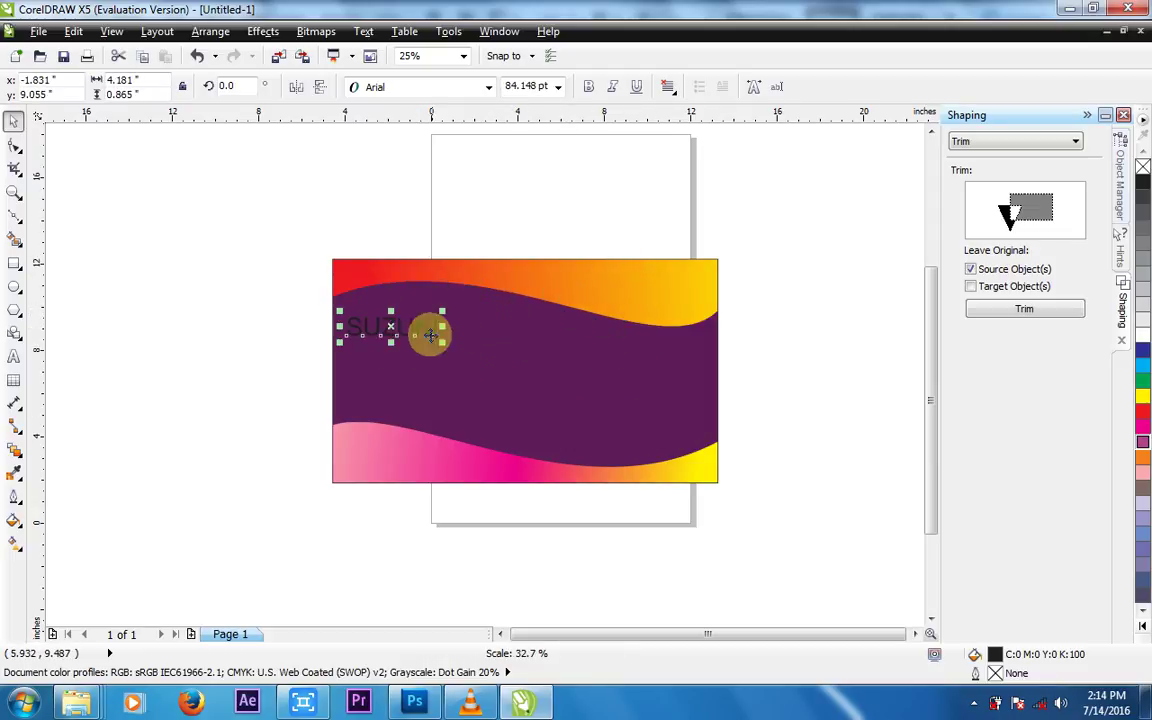
drag(404, 326, 630, 293)
key(Escape)
click(380, 330)
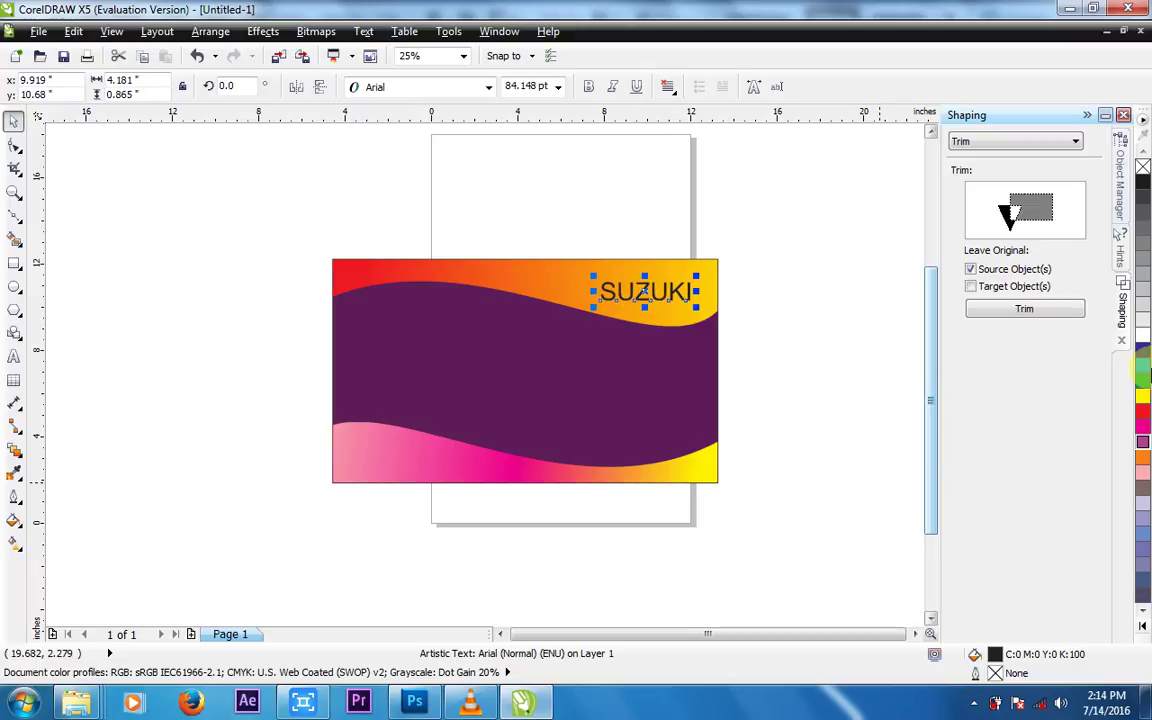
Step: Fill the SUZUKI text with white
click(1145, 338)
scroll(725, 316, up, 2)
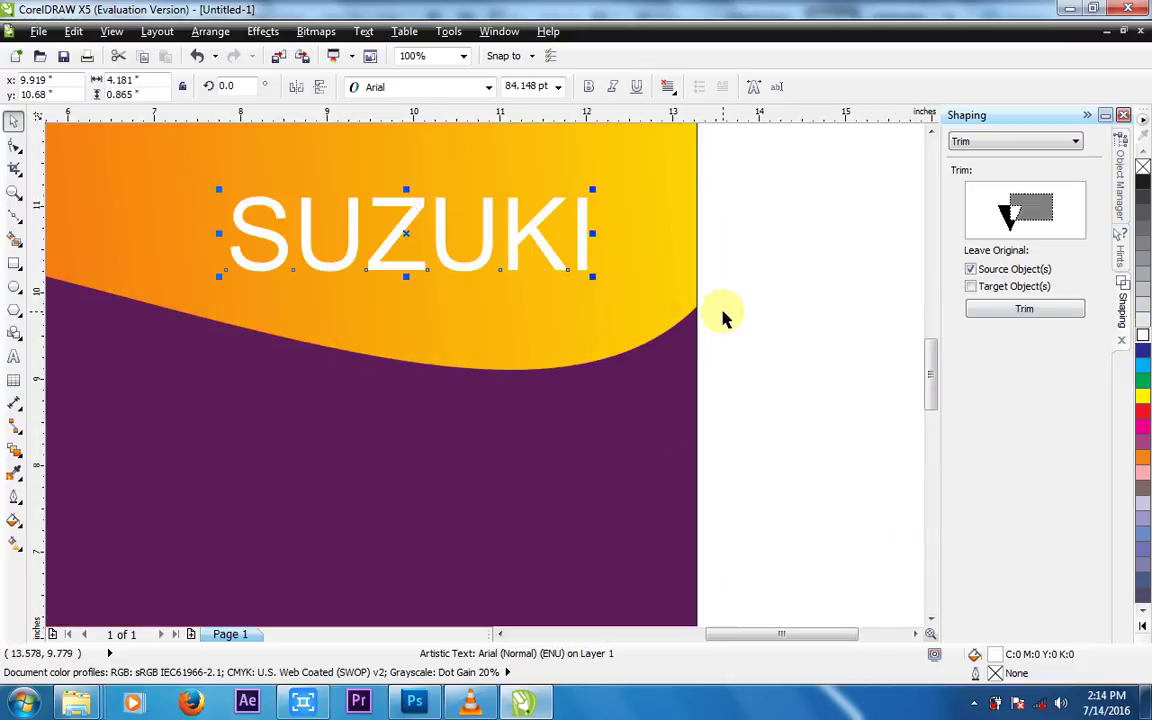
scroll(725, 318, down, 1)
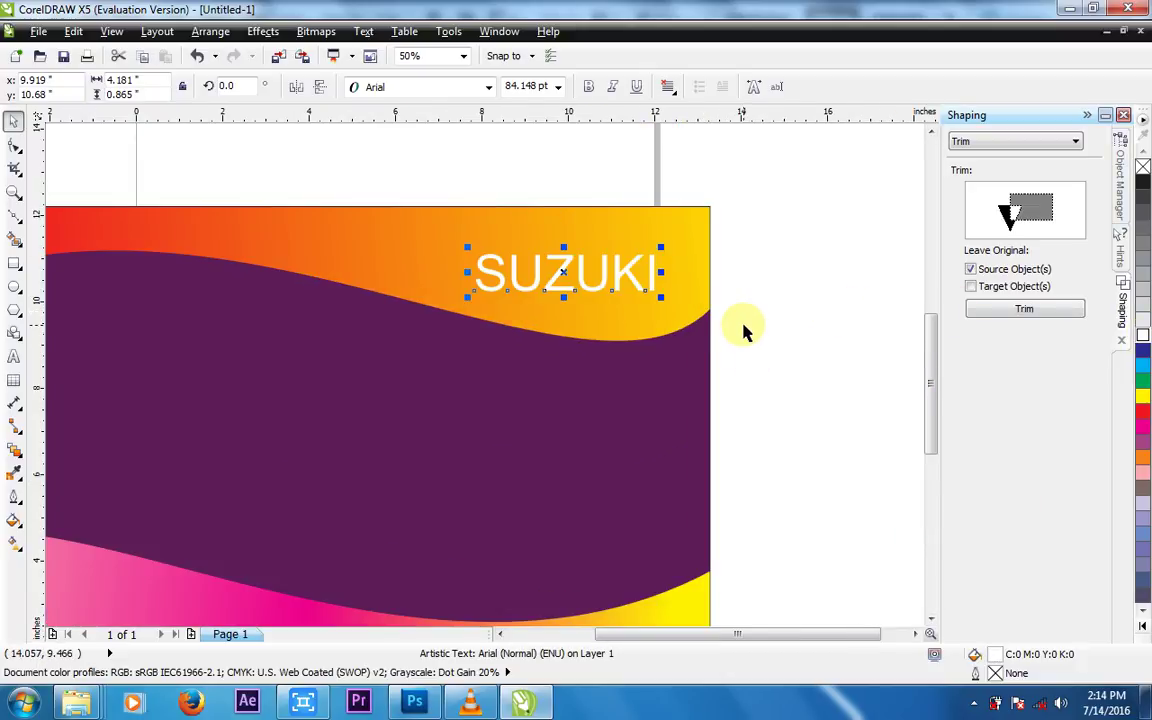
scroll(745, 328, down, 1)
Step: Set the SUZUKI text in Bauhaus 93, enlarge it to about 130 pt and shift it left to fit inside the card
click(399, 94)
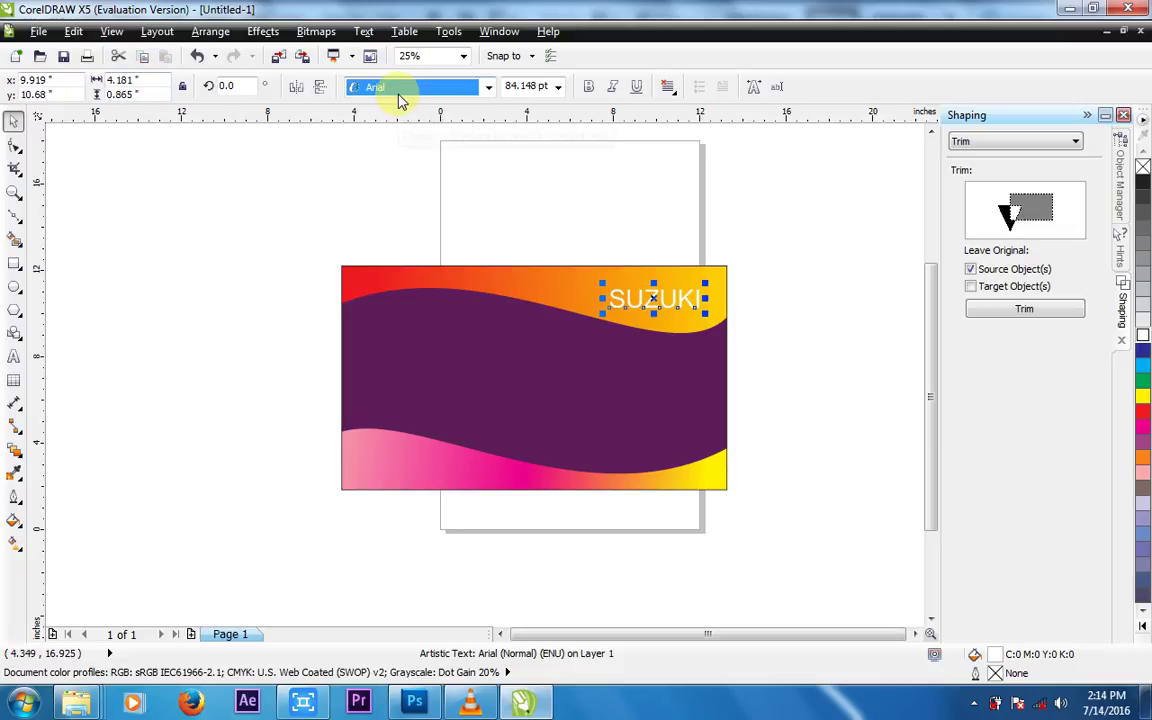
click(399, 96)
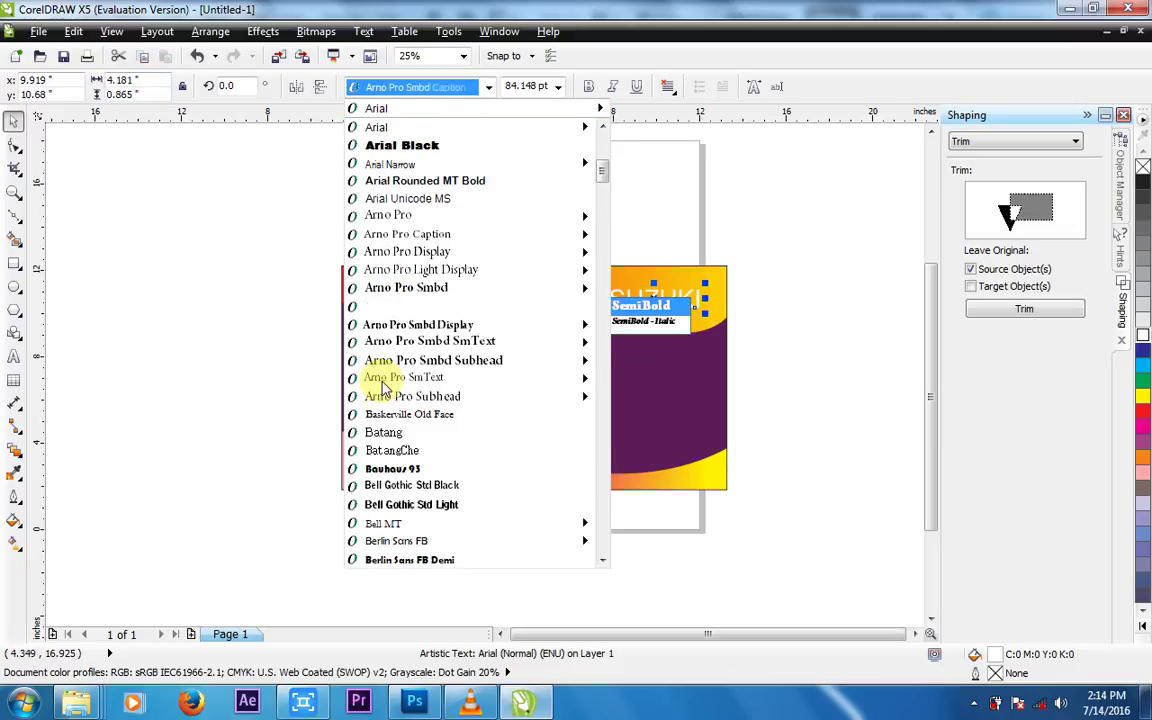
click(390, 467)
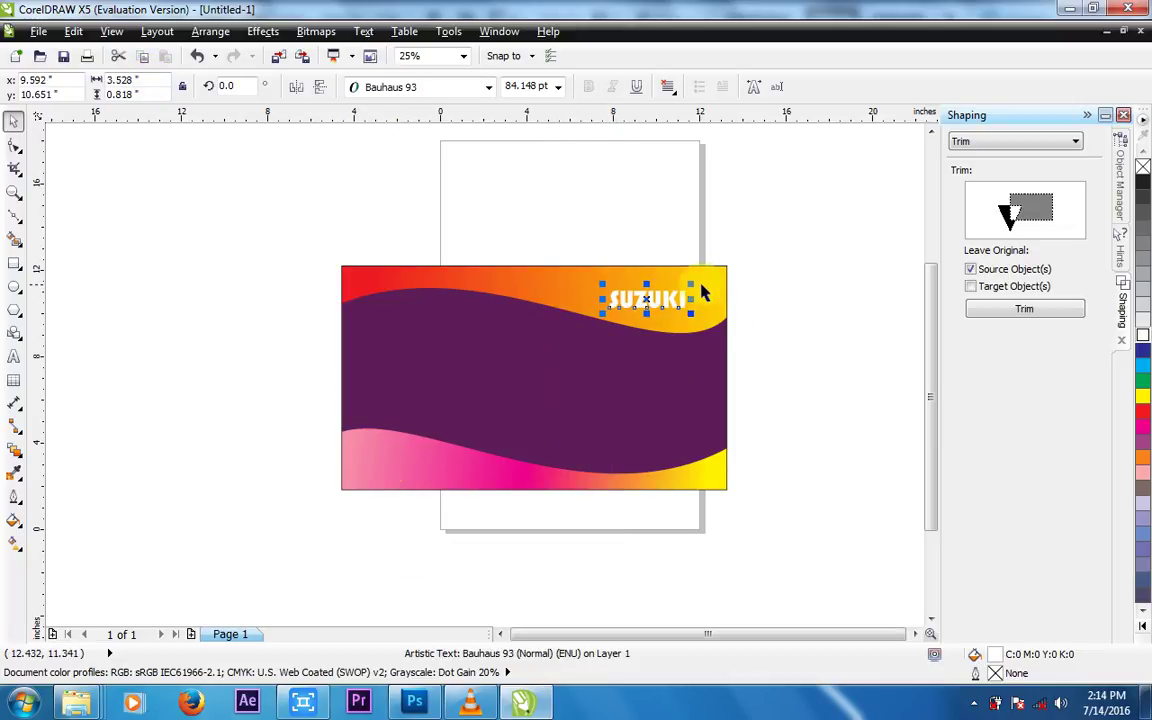
drag(695, 285, 738, 262)
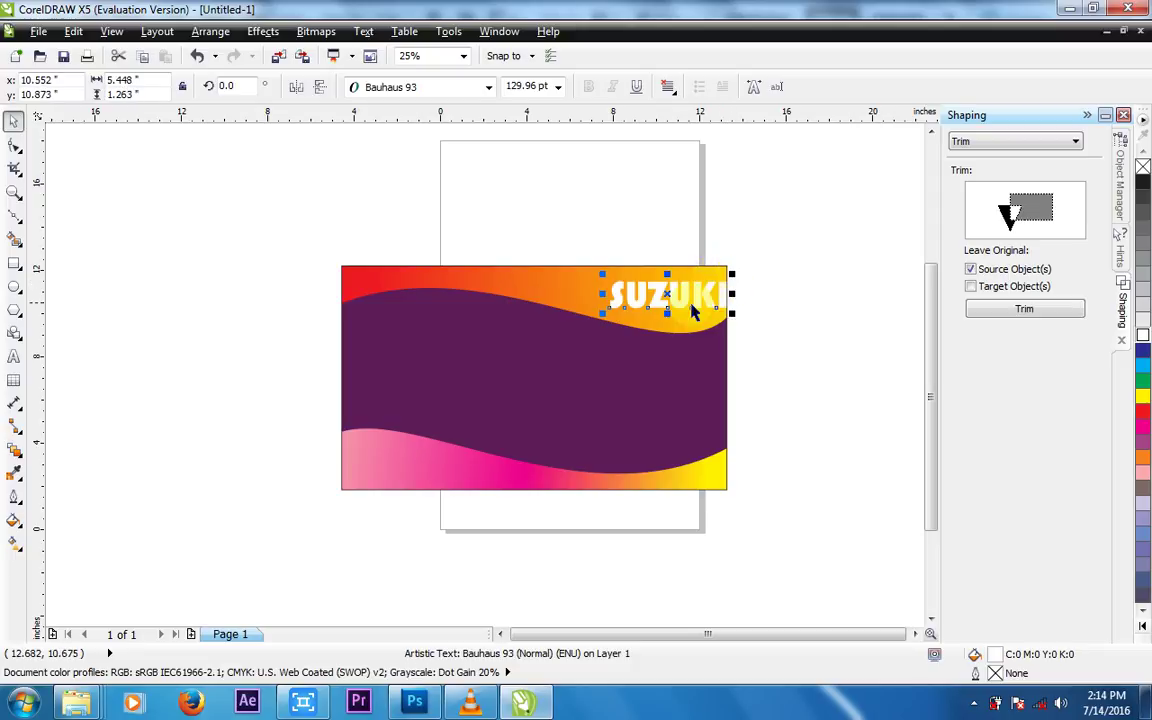
drag(665, 295, 648, 294)
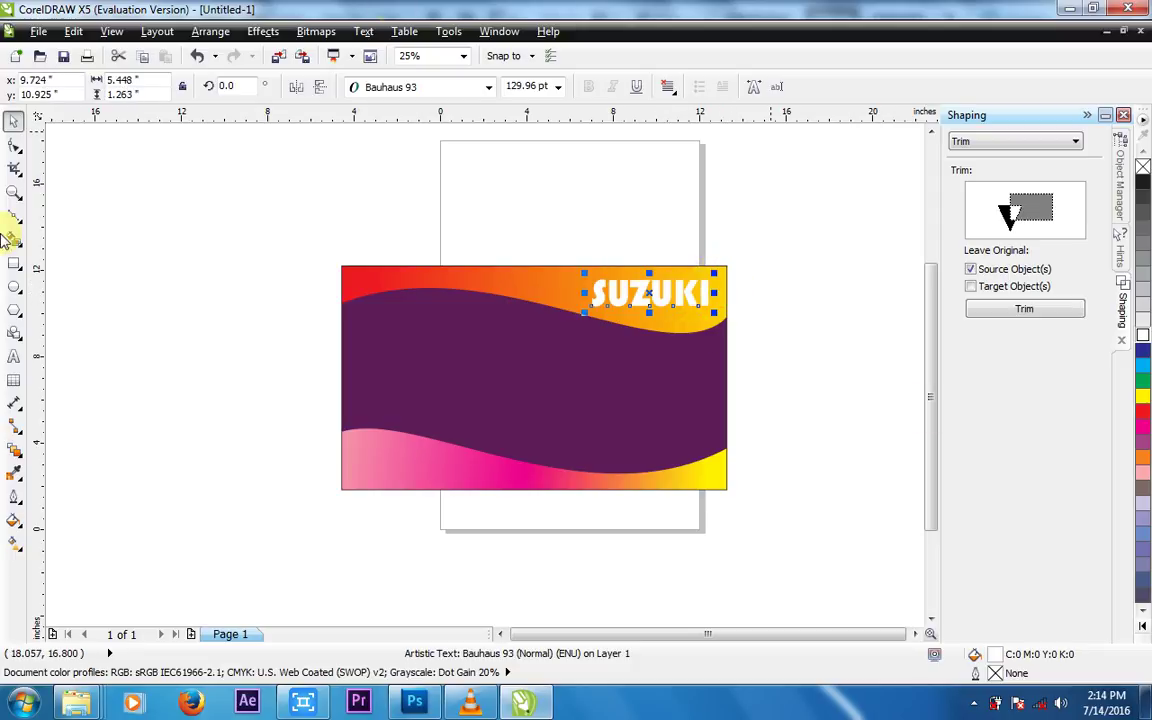
Step: Add a black drop shadow to the SUZUKI text, offset about 0.11 inches downward
click(13, 436)
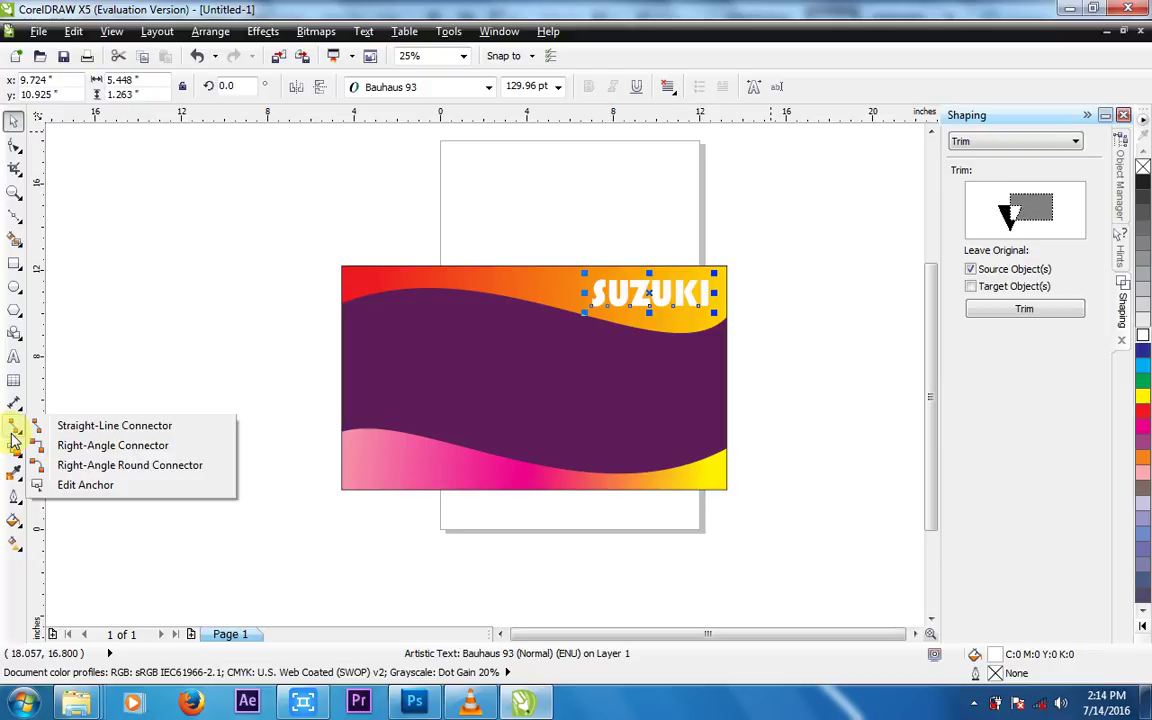
click(13, 453)
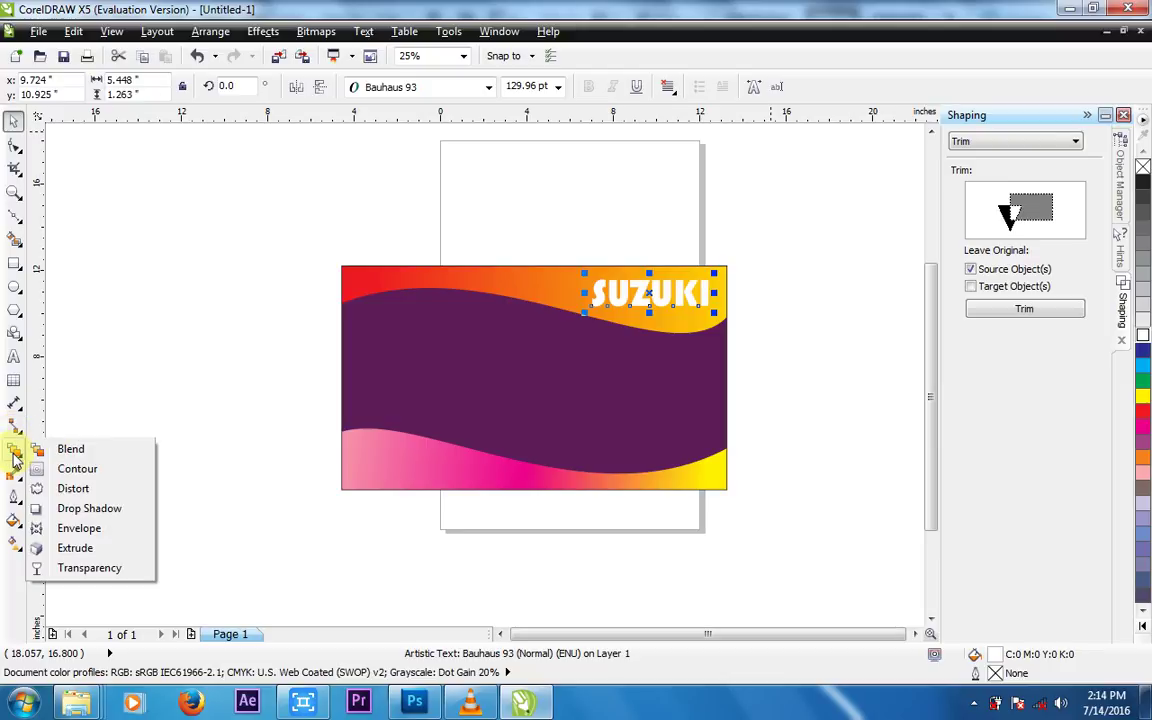
click(85, 510)
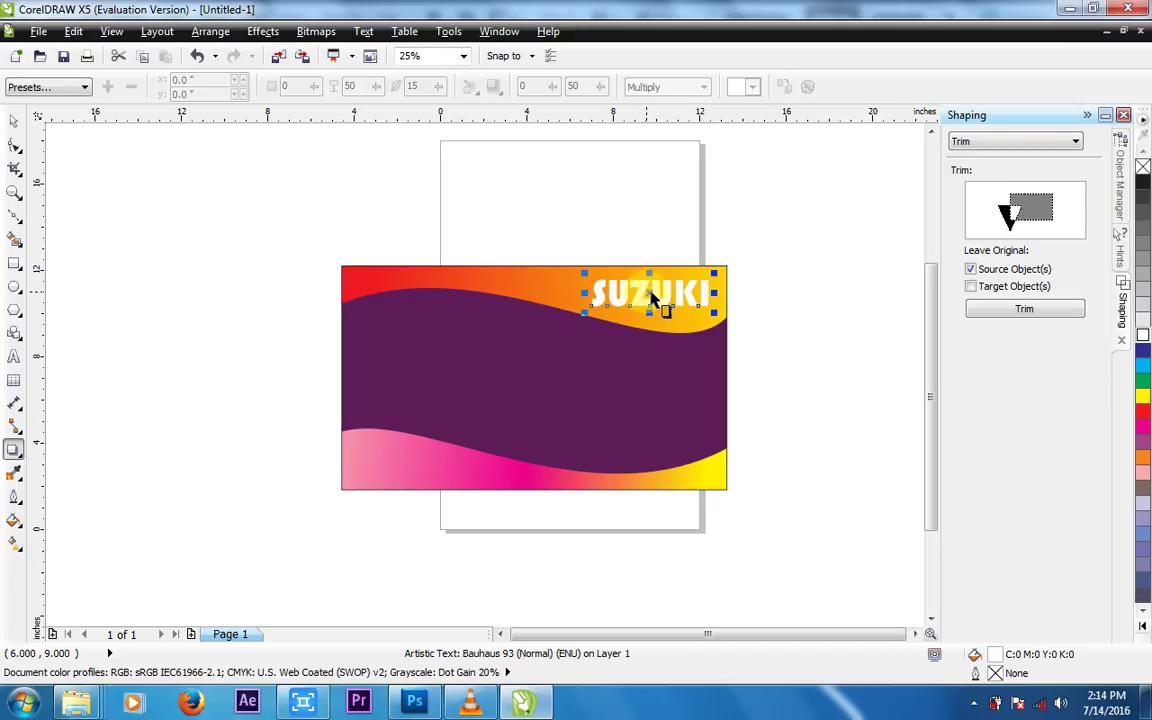
drag(655, 296, 651, 318)
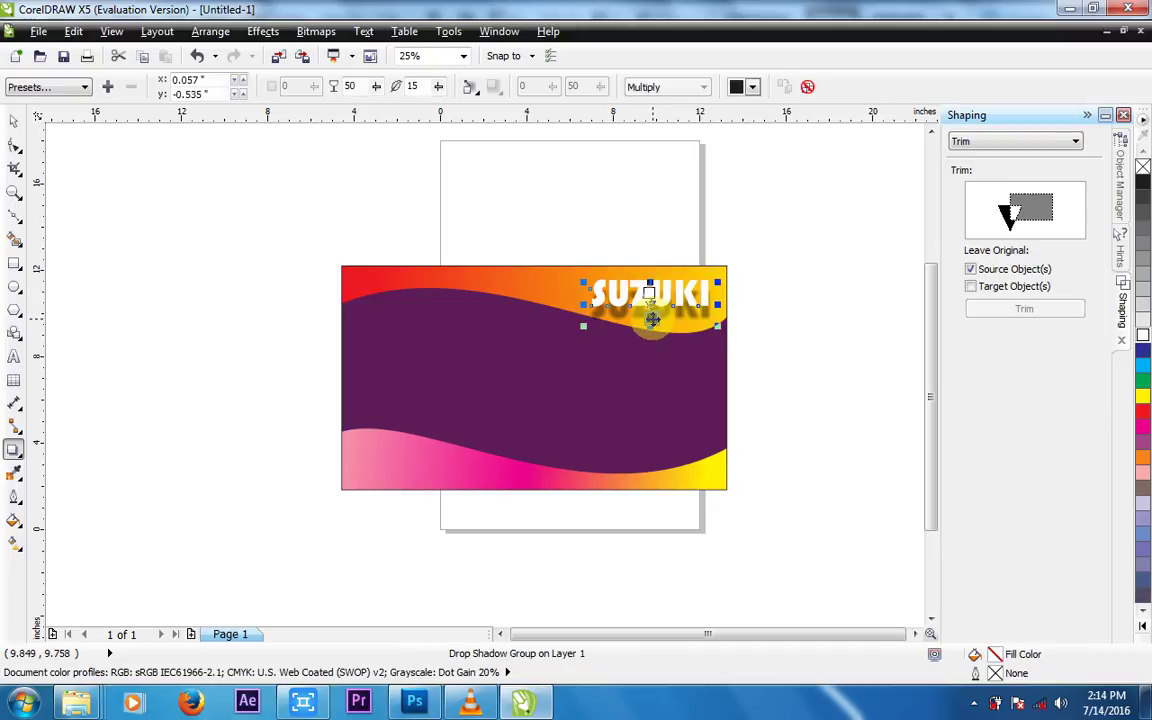
scroll(657, 297, up, 3)
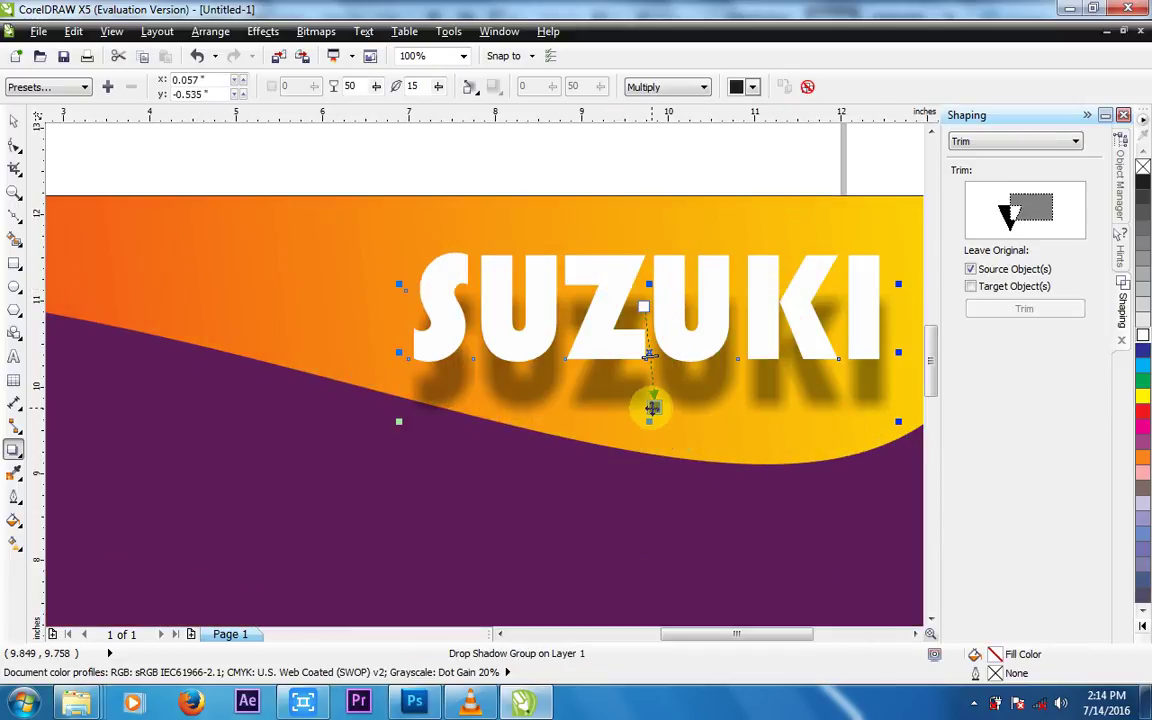
drag(654, 407, 648, 368)
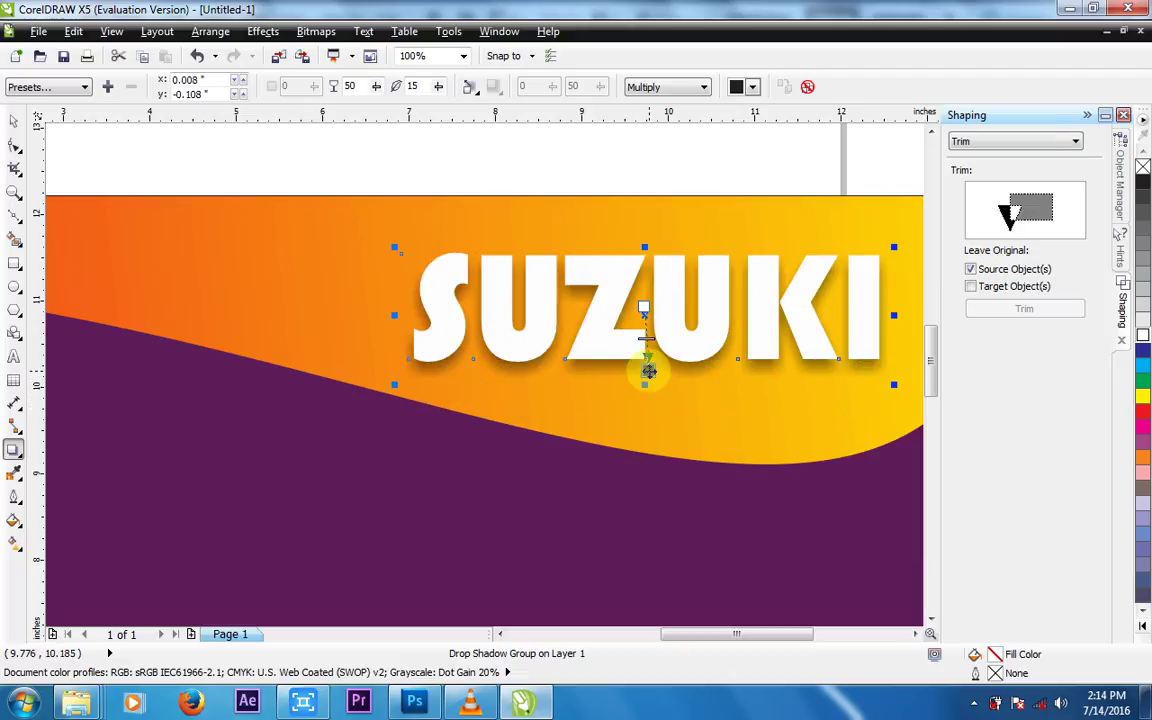
scroll(674, 283, down, 2)
scroll(672, 283, down, 1)
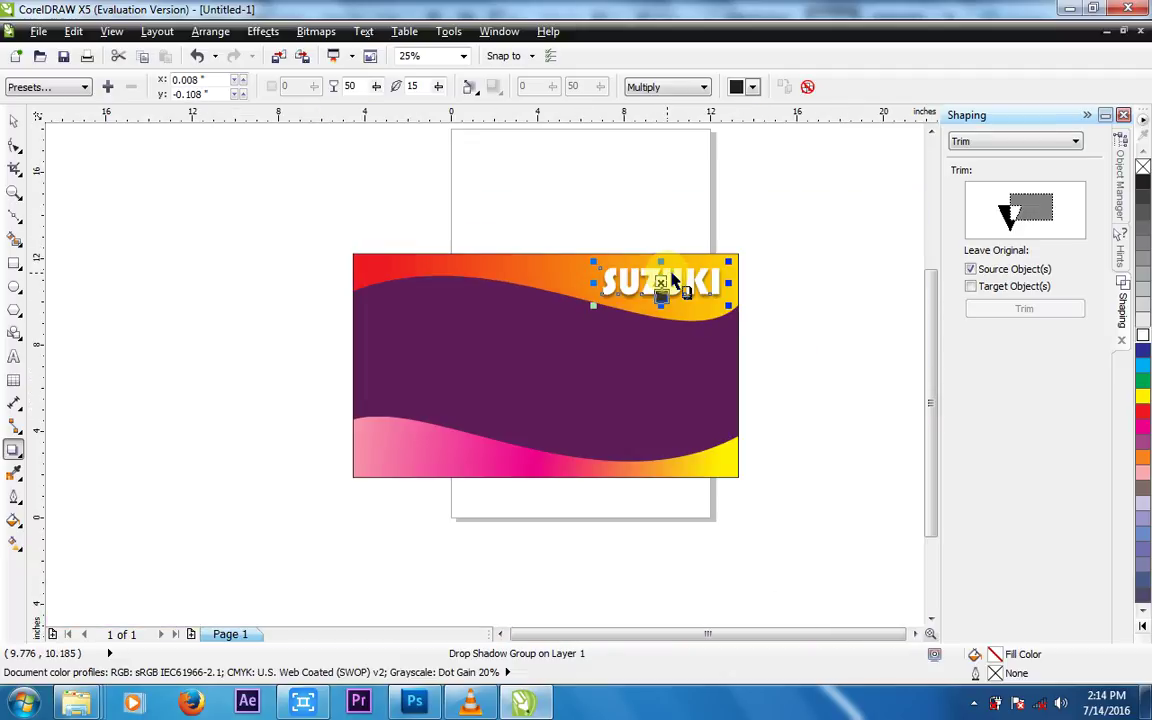
scroll(672, 283, up, 1)
scroll(672, 283, down, 1)
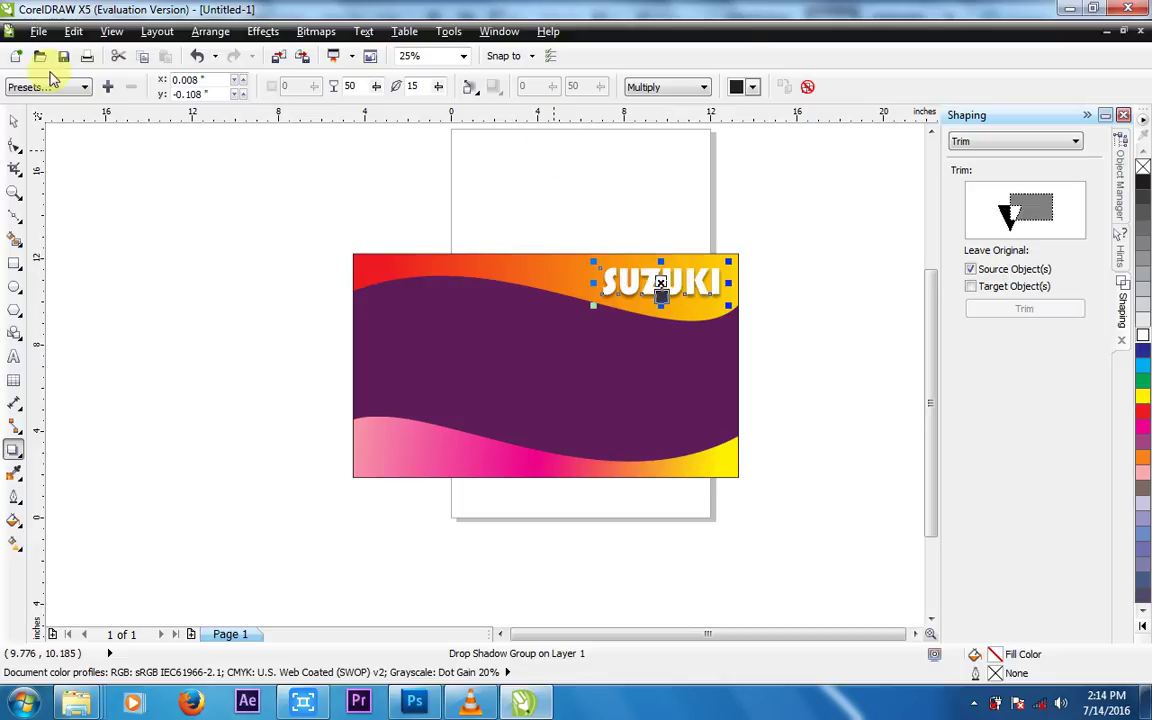
click(750, 88)
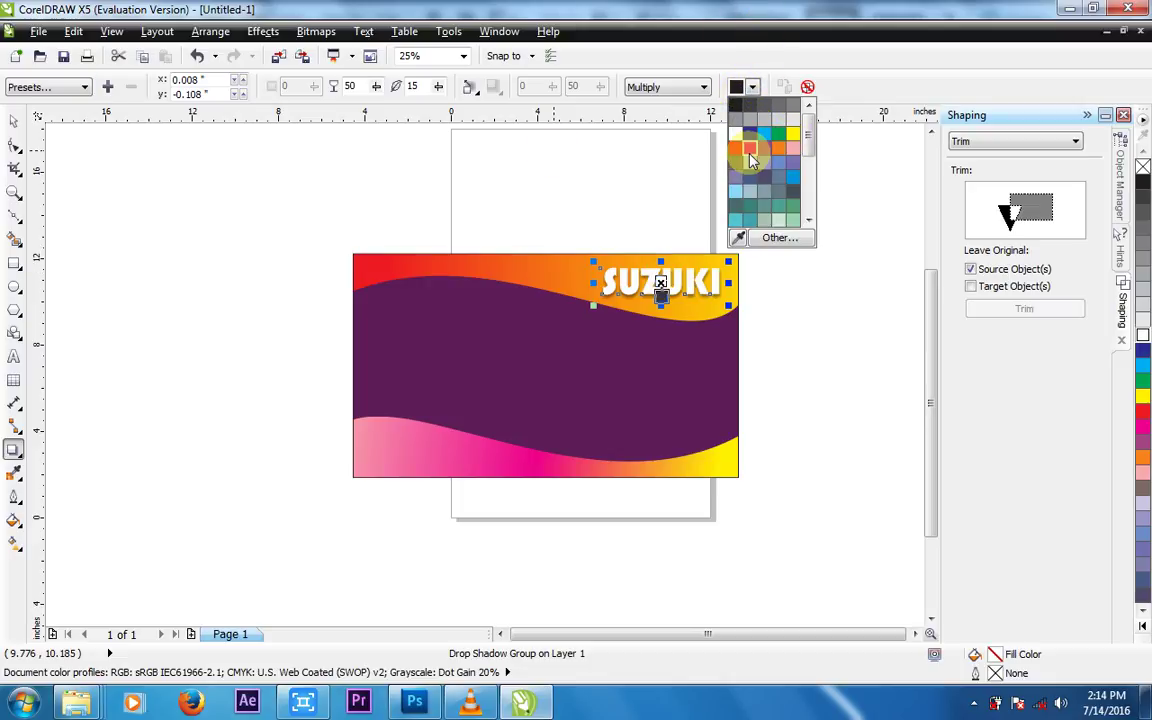
click(738, 88)
click(14, 121)
click(82, 174)
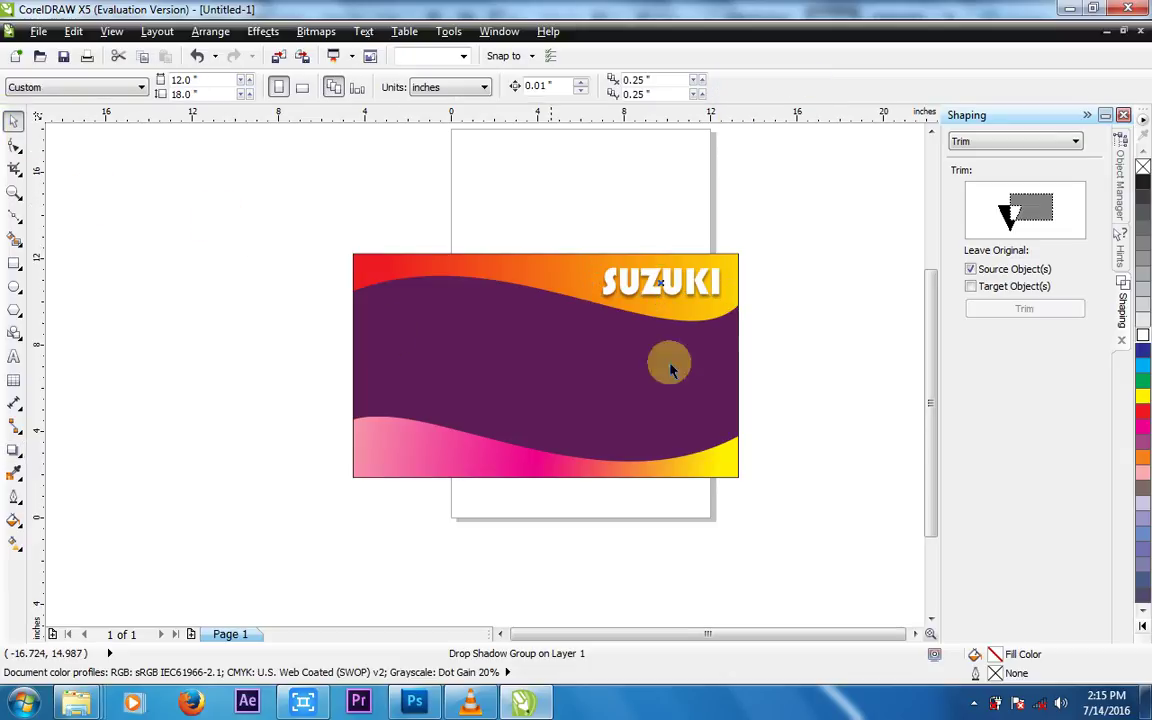
scroll(722, 316, up, 2)
scroll(722, 316, down, 2)
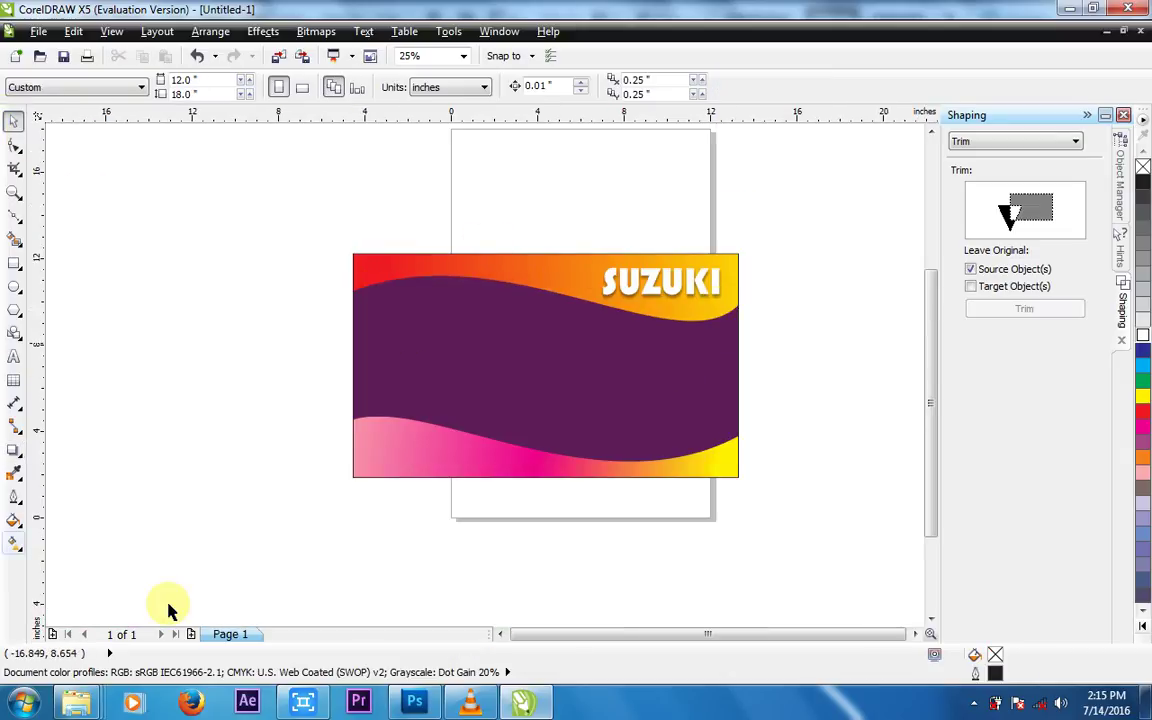
Step: Add a phone number as 24 pt Arial artistic text on the purple area below SUZUKI
click(14, 357)
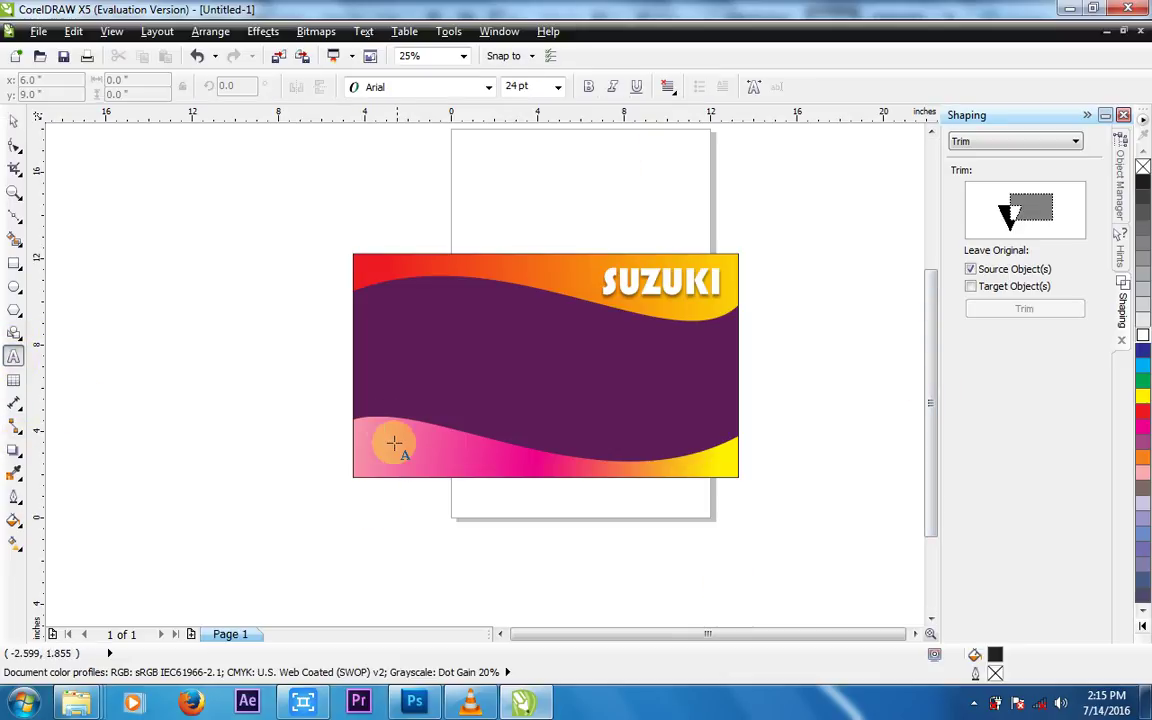
click(591, 331)
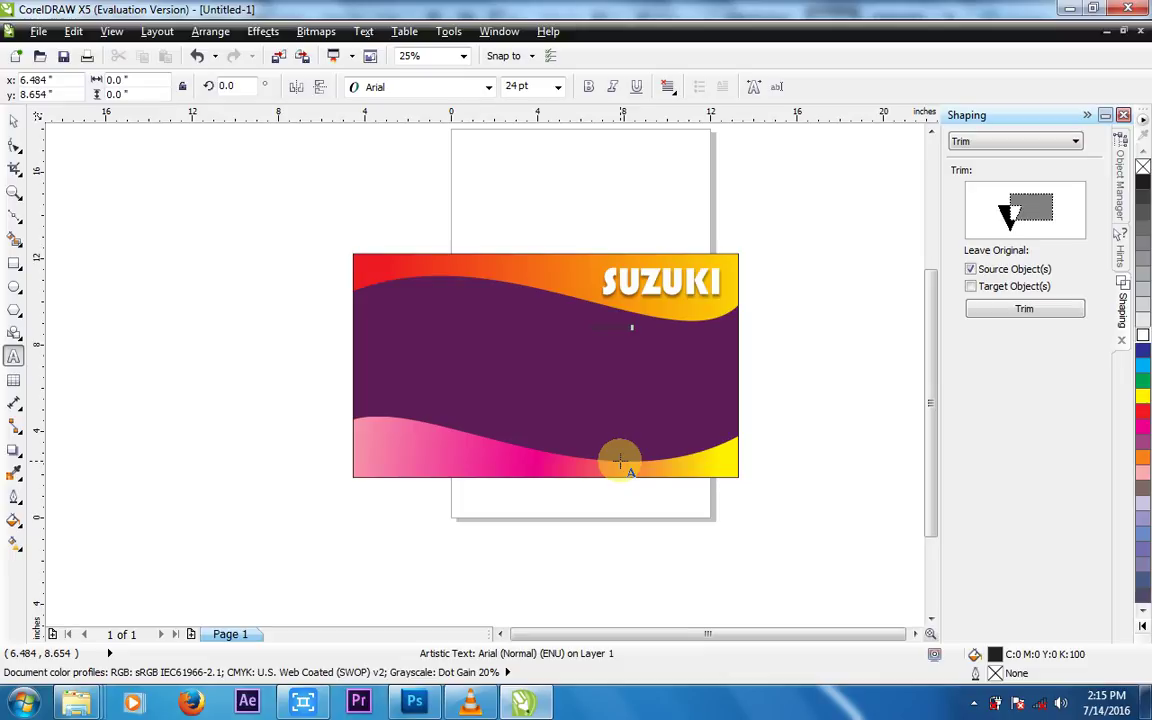
click(14, 119)
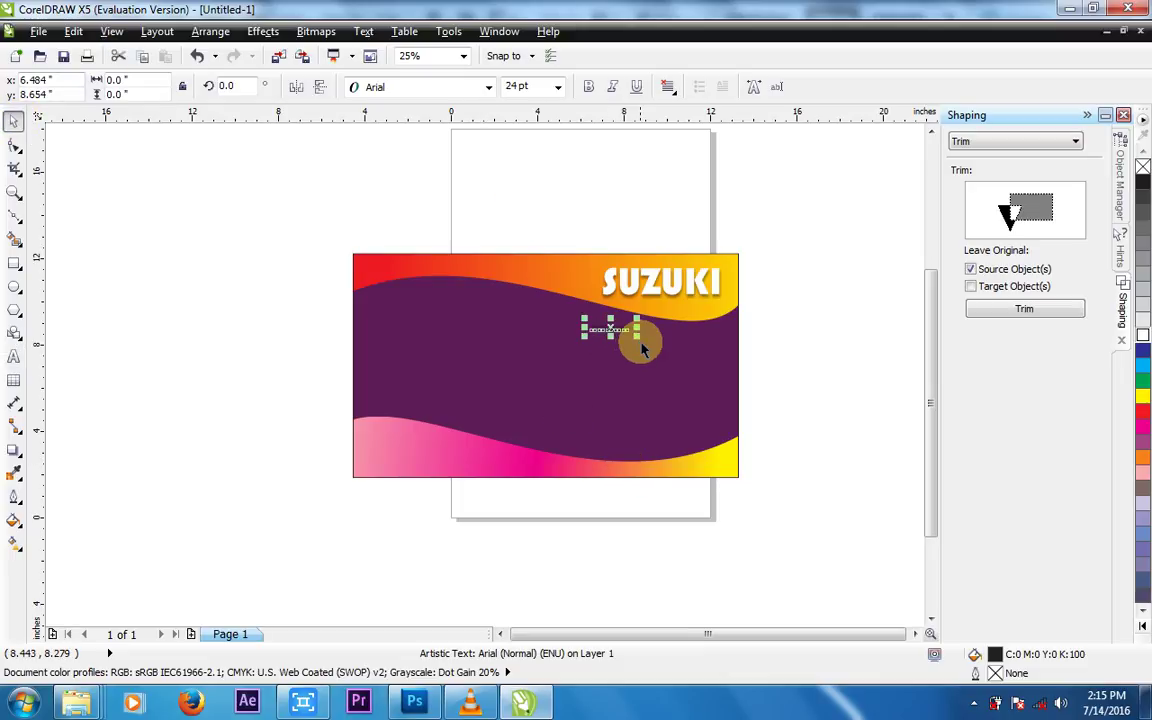
Step: Enlarge the phone number text to about 89 pt and move it directly beneath the SUZUKI text
drag(640, 338, 740, 368)
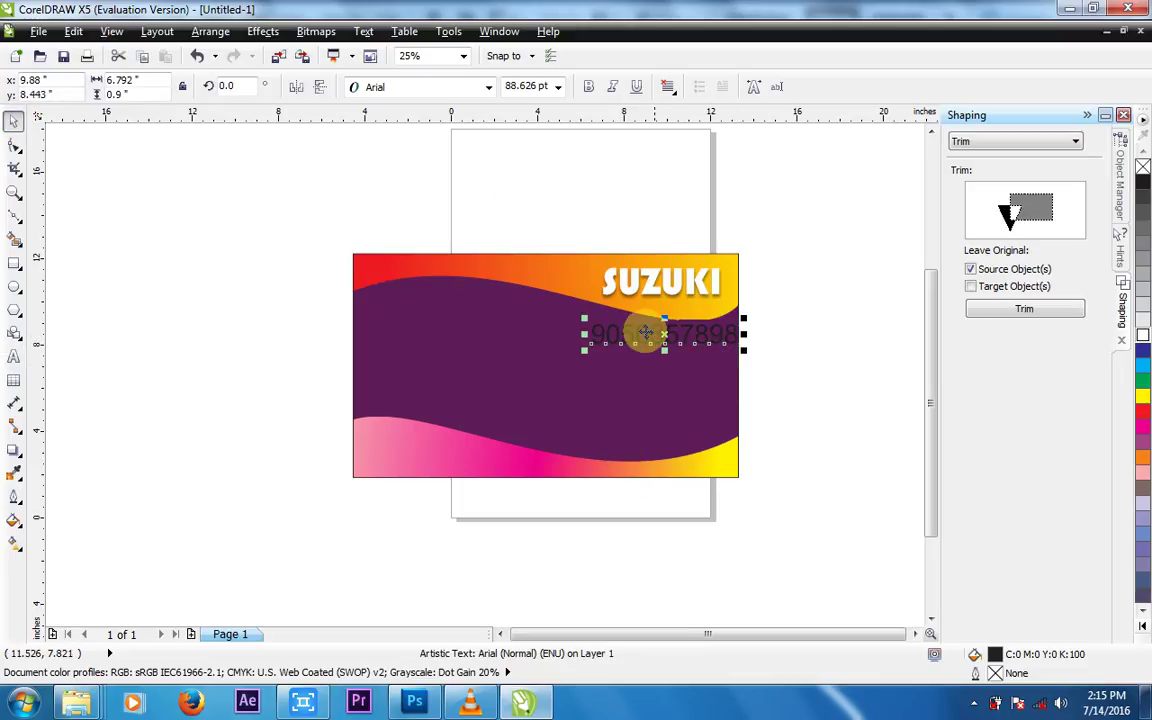
drag(663, 338, 641, 328)
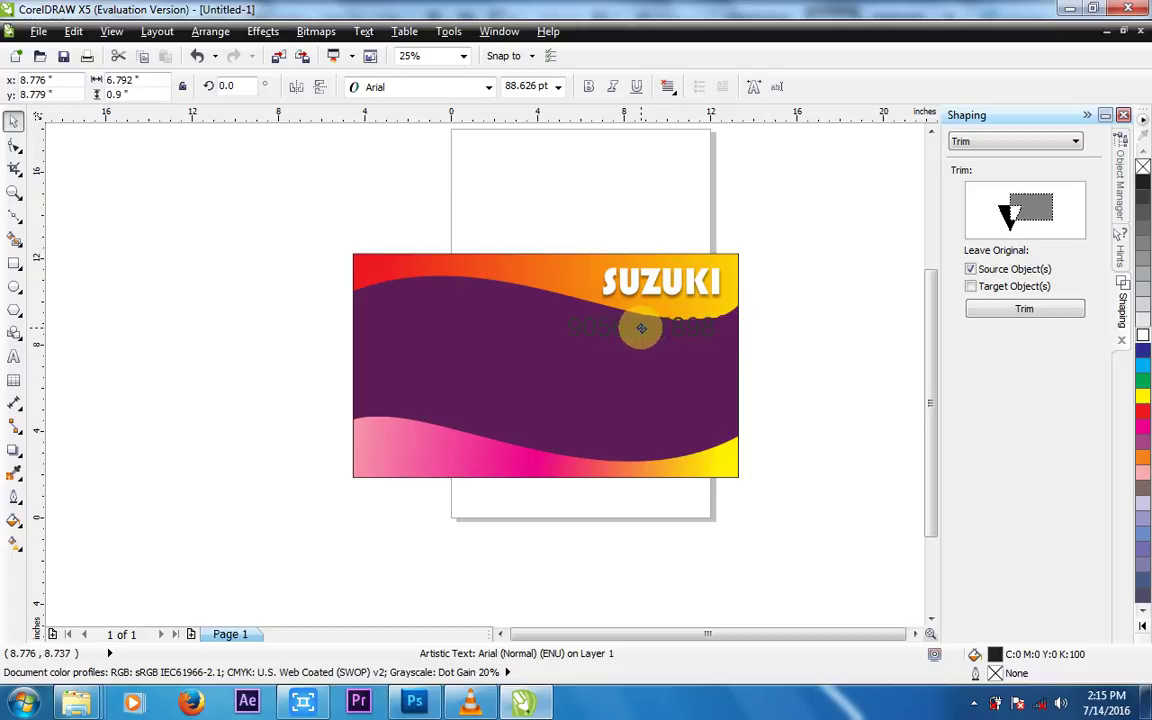
drag(641, 328, 642, 318)
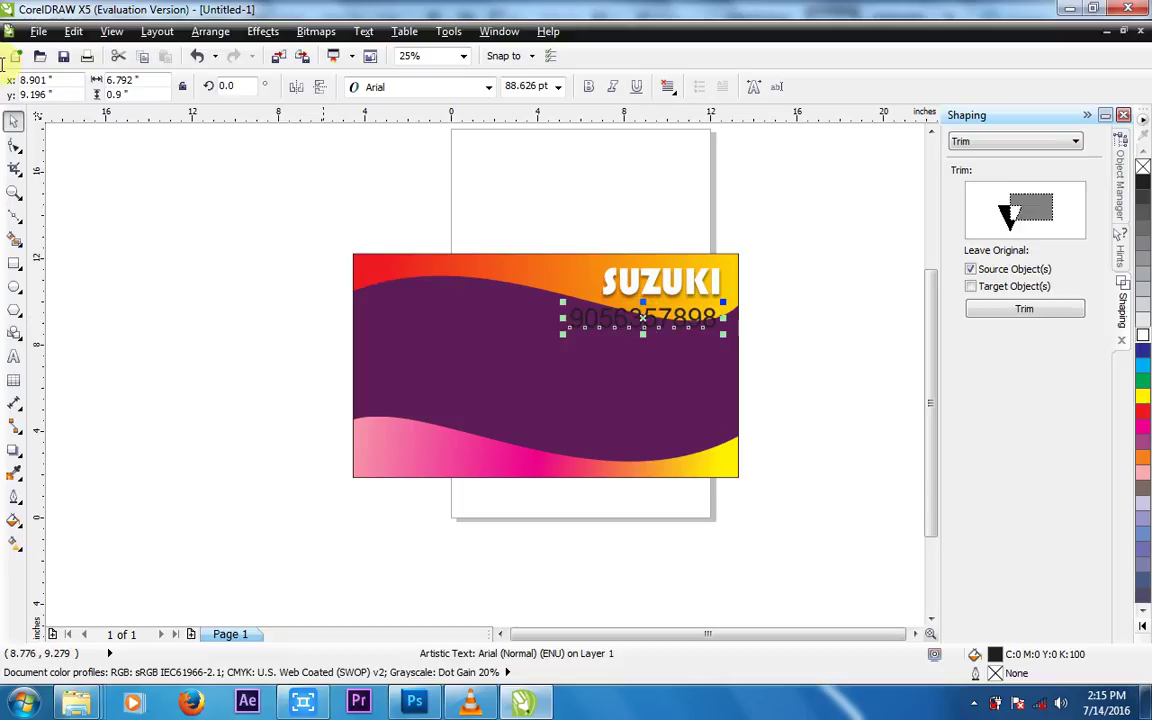
Step: Replace the last digits of the phone number text with "XTYZ" and finish editing the text
click(15, 357)
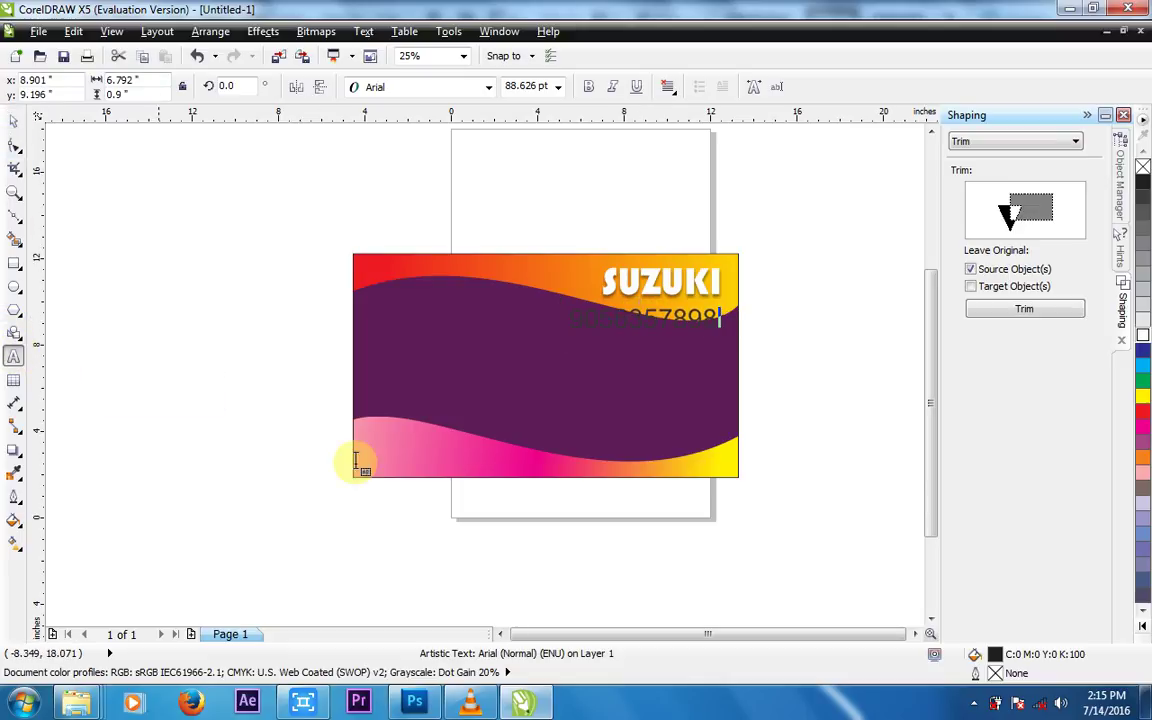
click(664, 357)
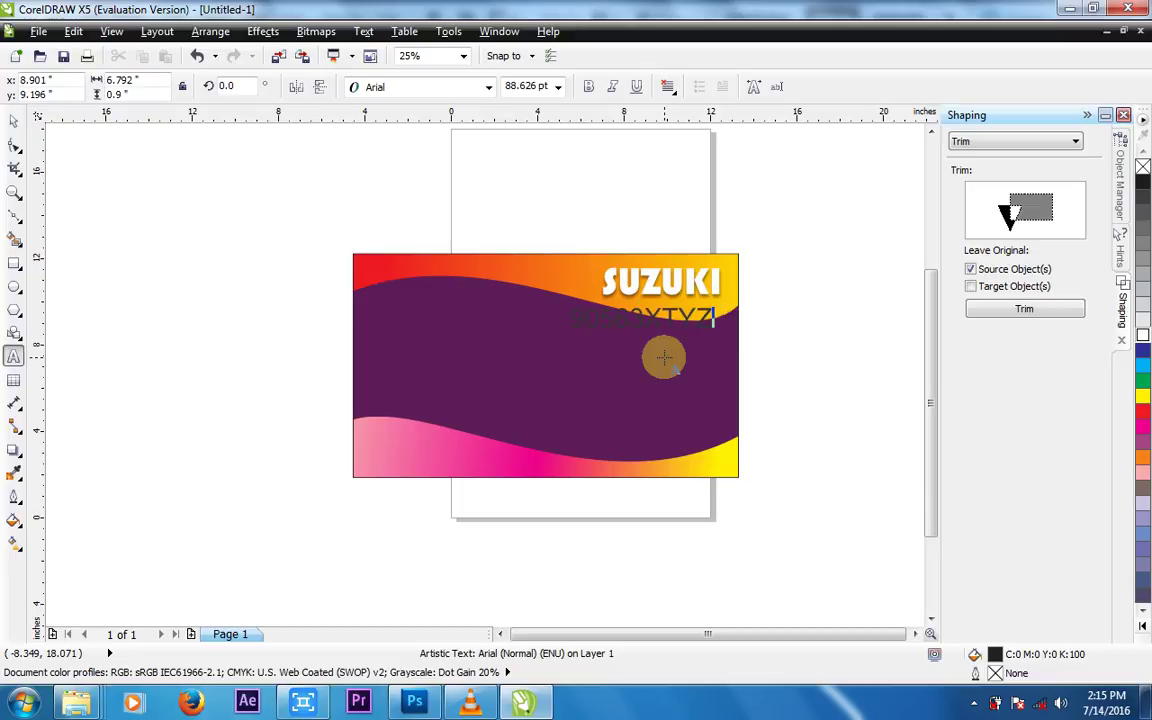
click(586, 204)
click(12, 125)
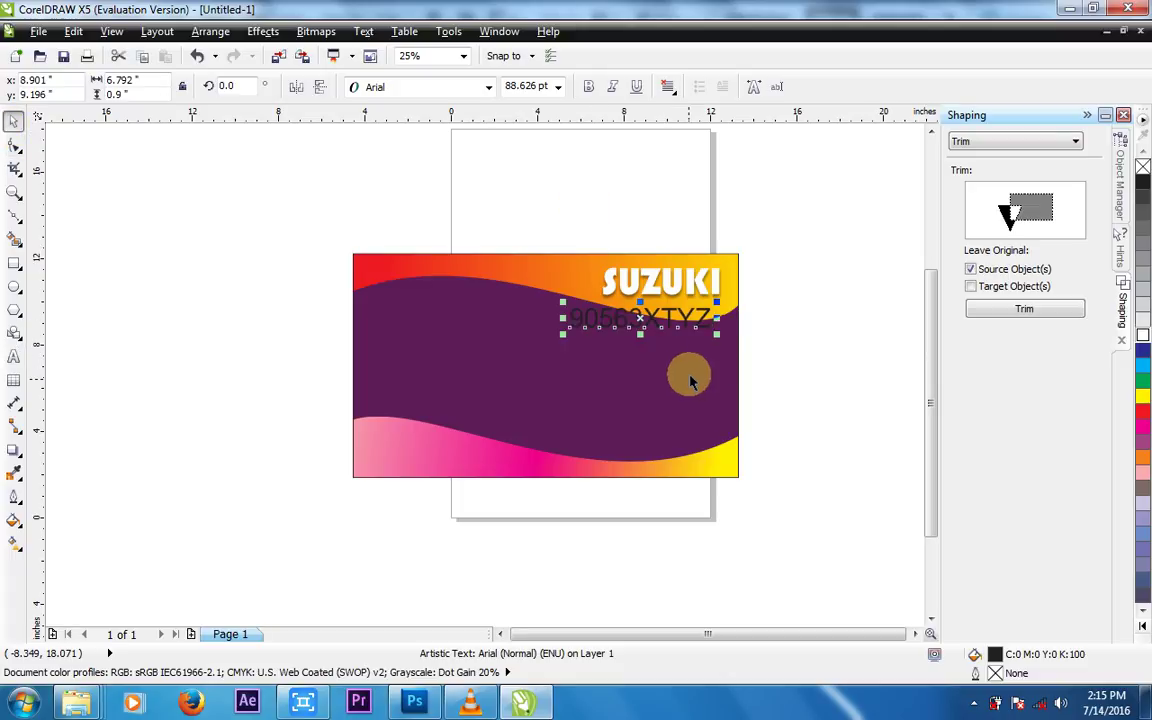
Step: Move the phone number text slightly to the right beneath SUZUKI and fill it with white
drag(652, 325, 652, 318)
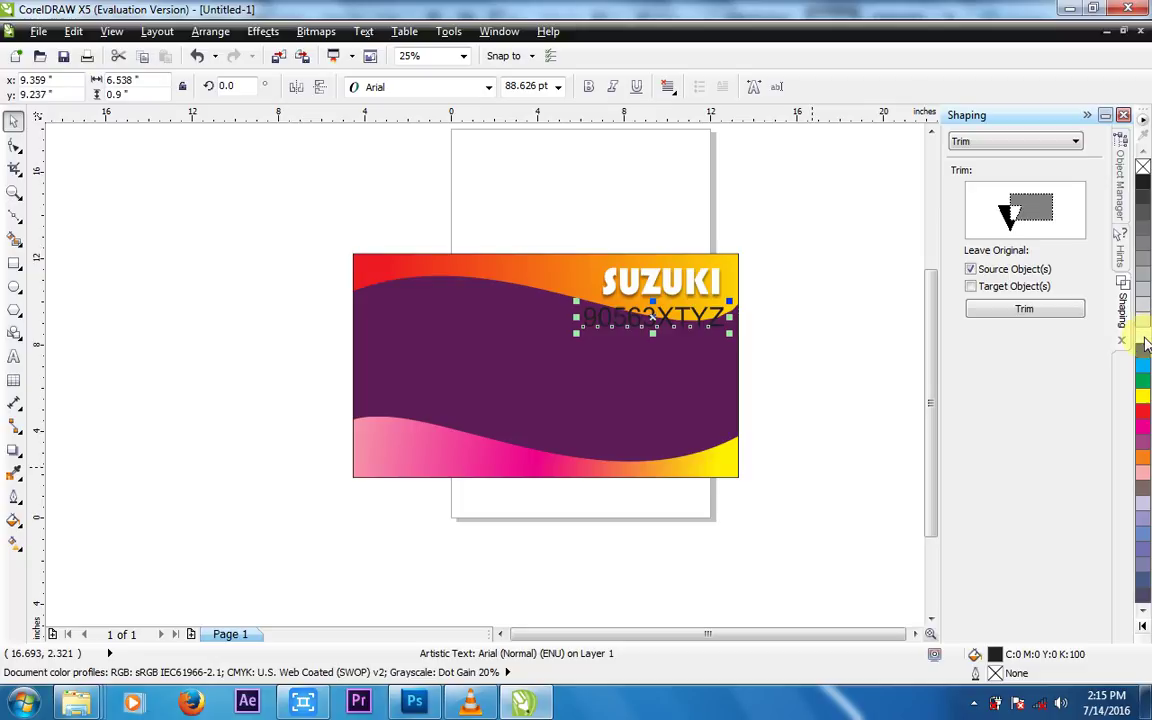
click(1145, 342)
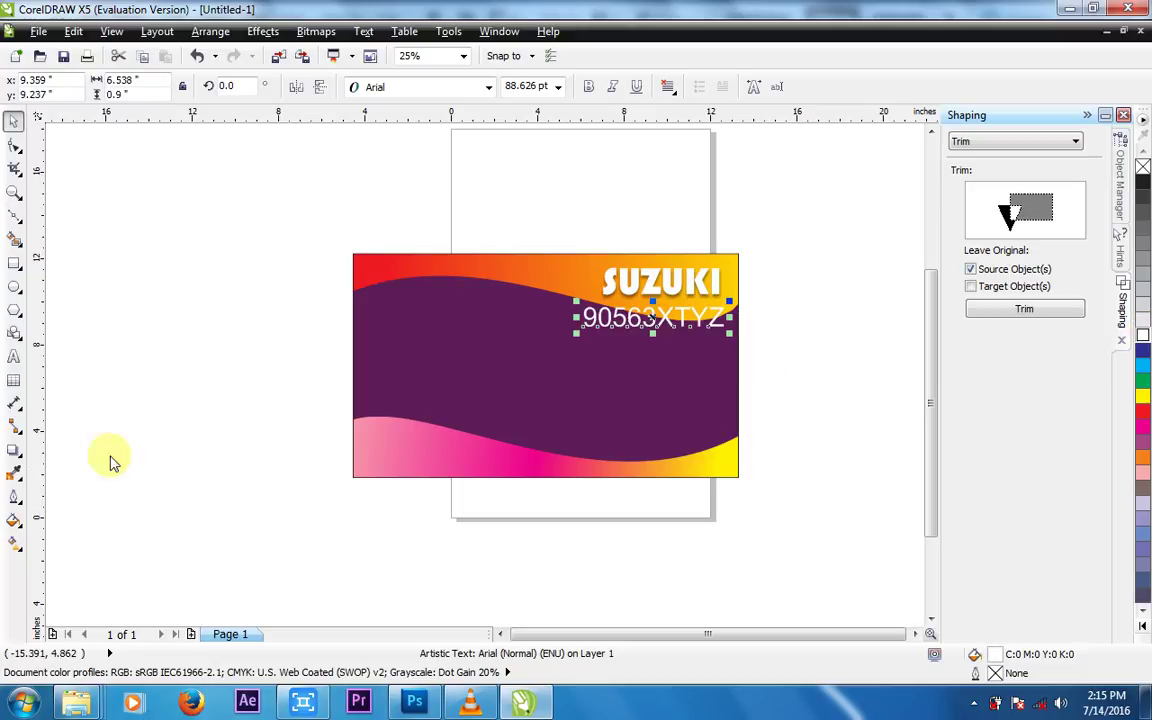
Step: Try to copy drop shadow properties with the SUZUKI text selected, picking the phone number text as the source
click(654, 286)
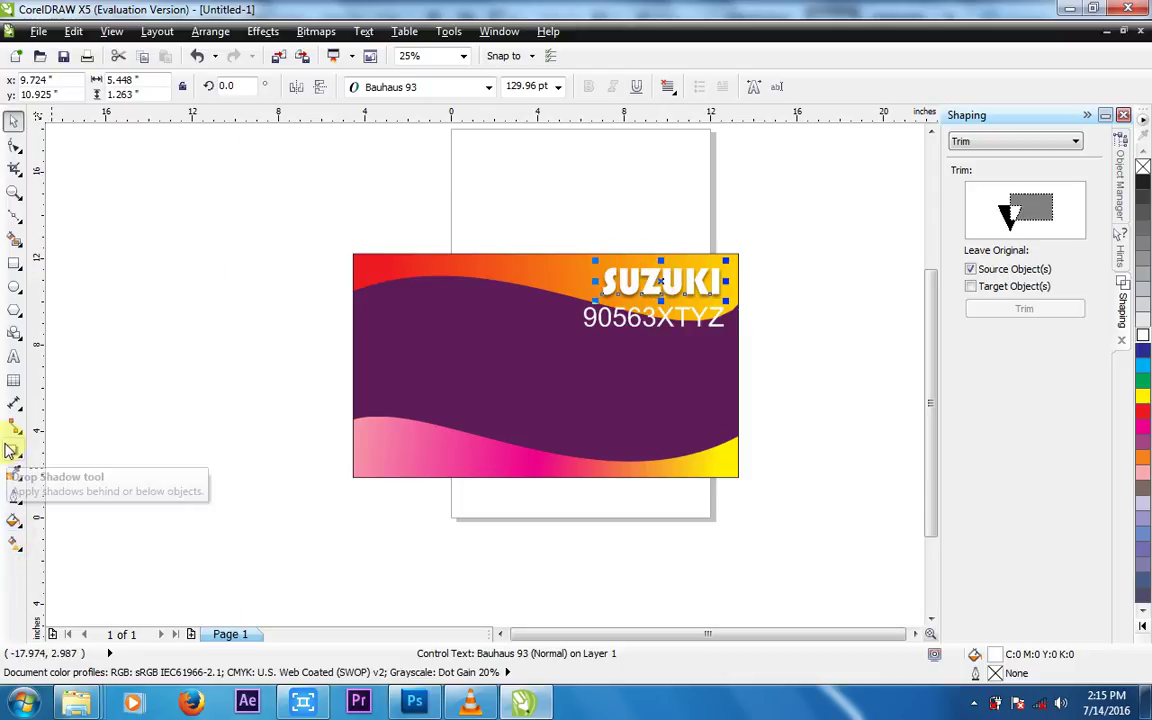
click(14, 450)
drag(660, 284, 668, 245)
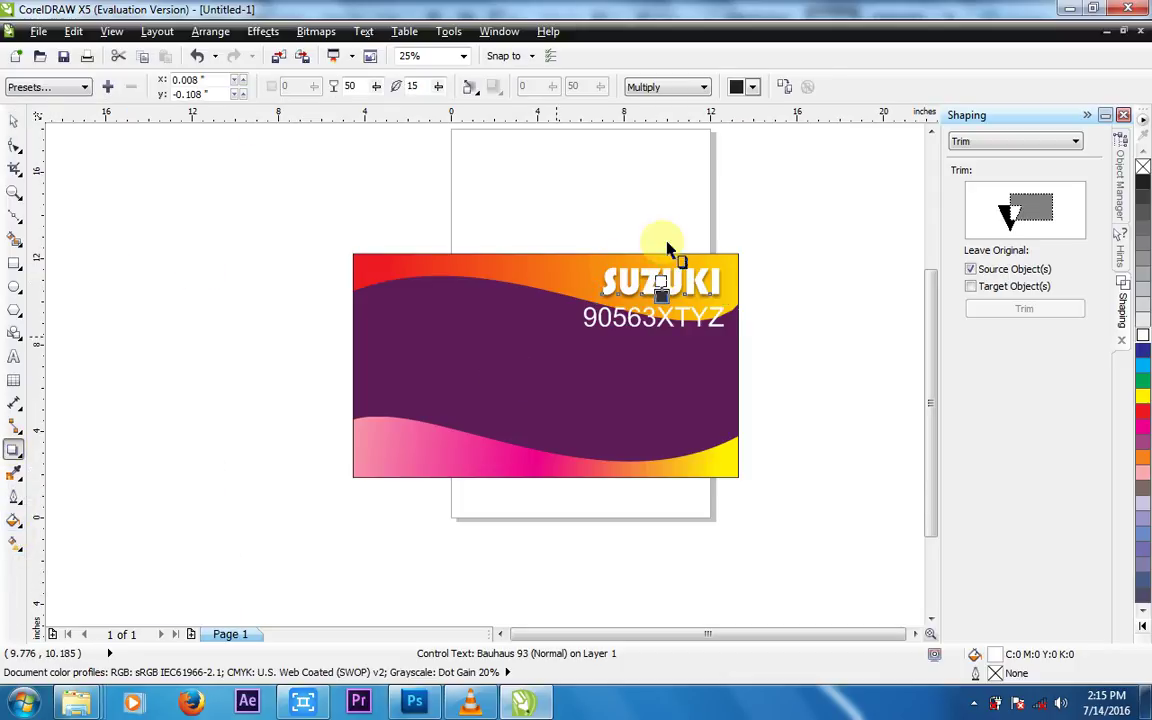
click(786, 90)
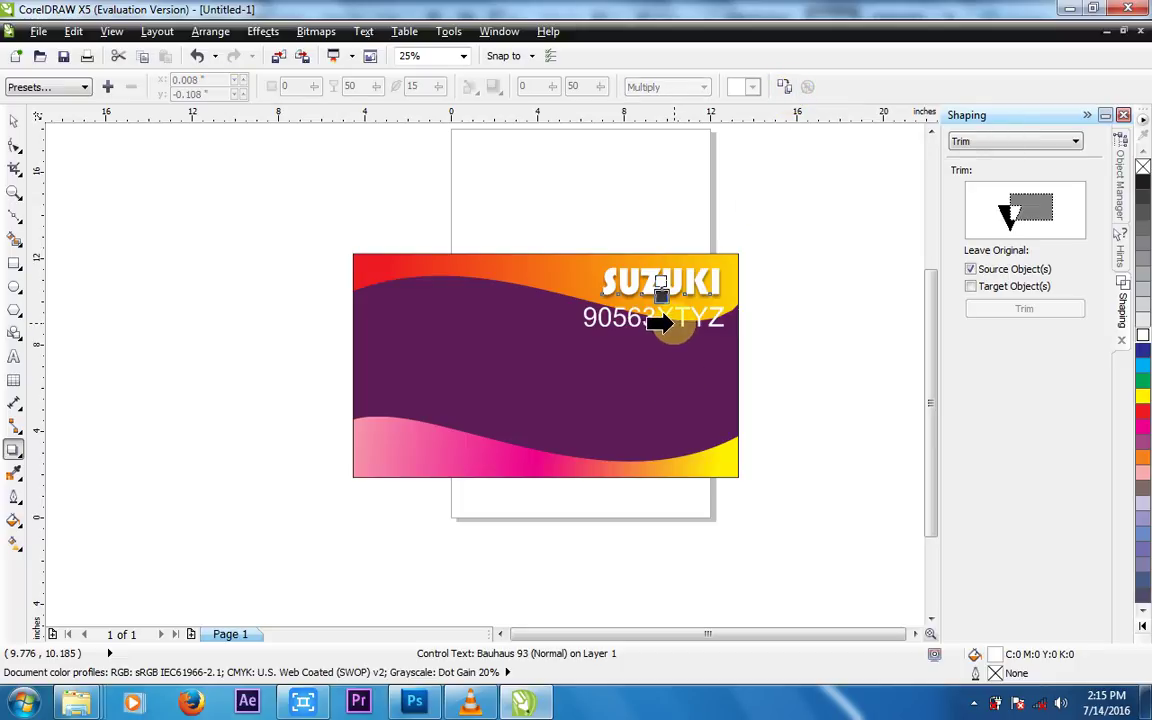
click(660, 321)
click(648, 390)
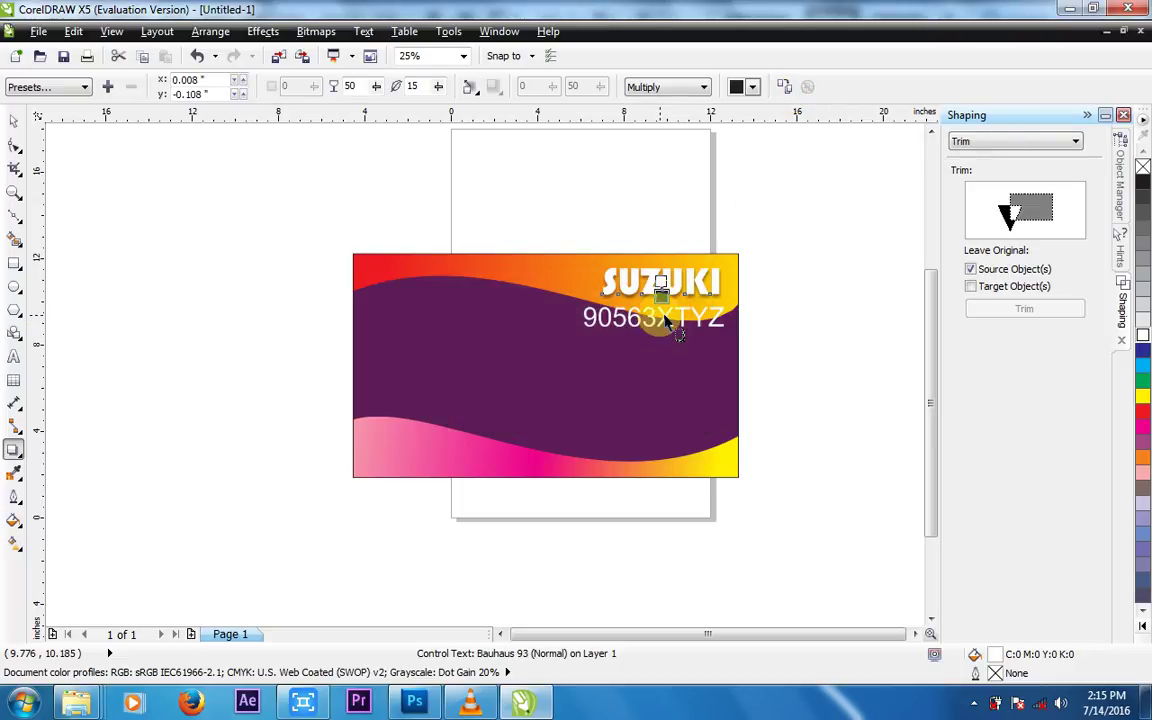
Step: Select the phone number text and try to copy the SUZUKI text's drop shadow onto it
click(664, 320)
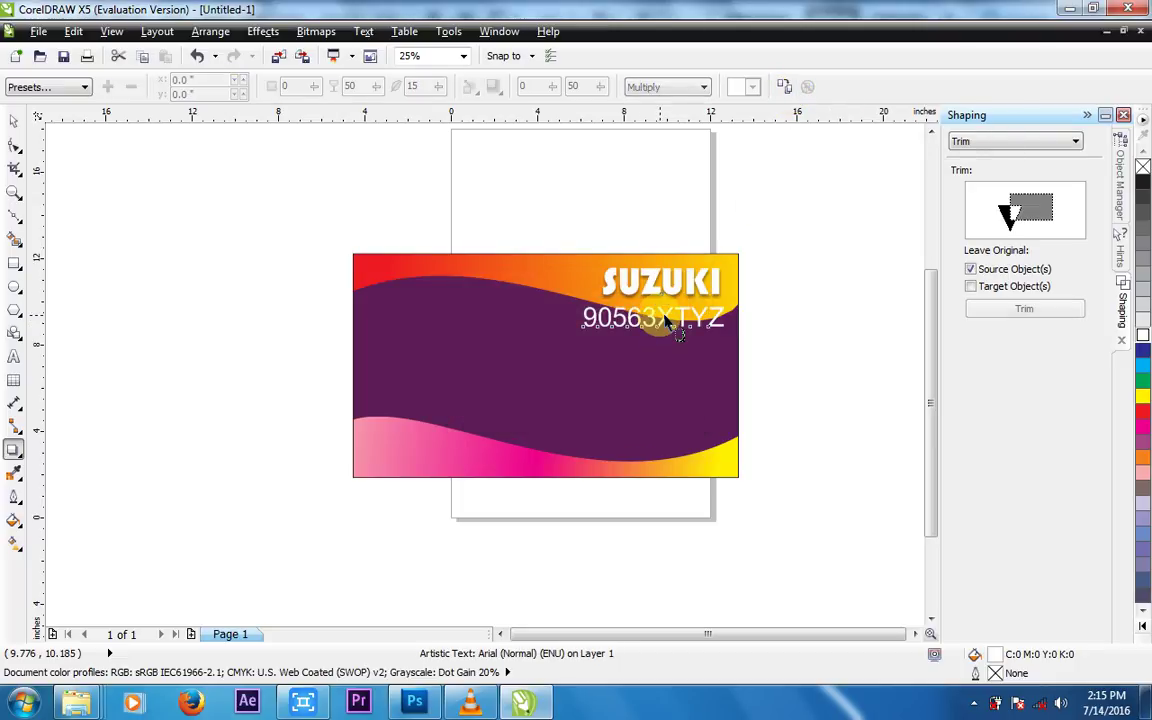
click(788, 89)
click(680, 286)
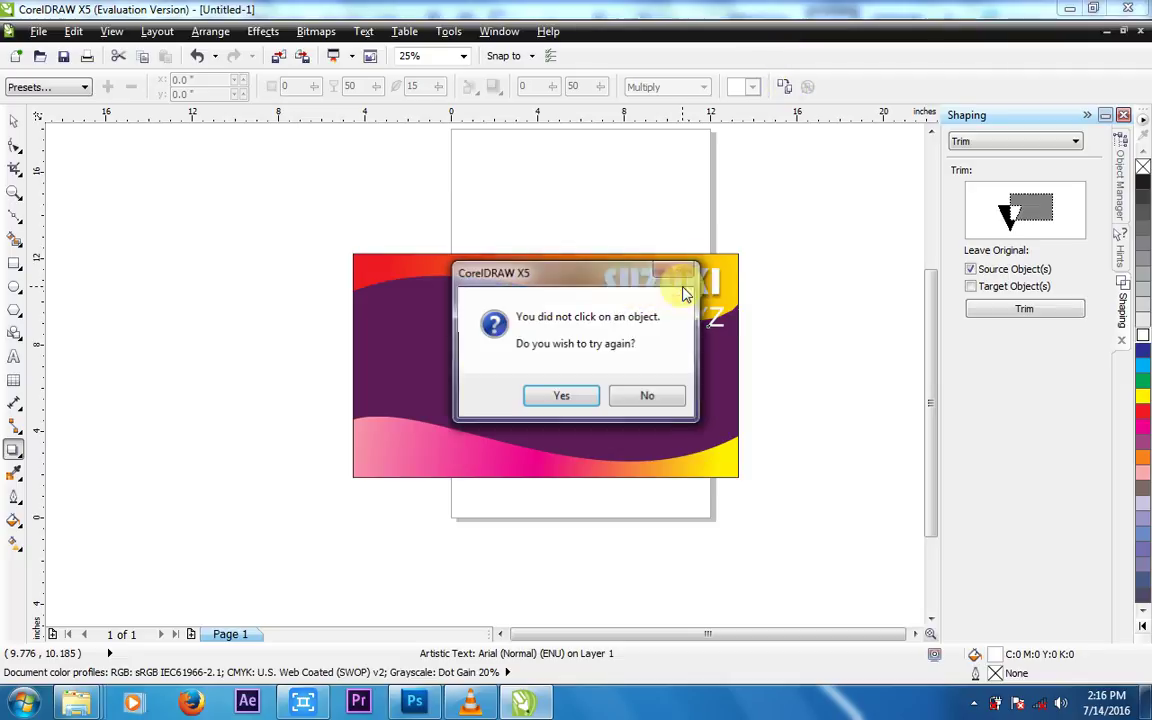
click(561, 397)
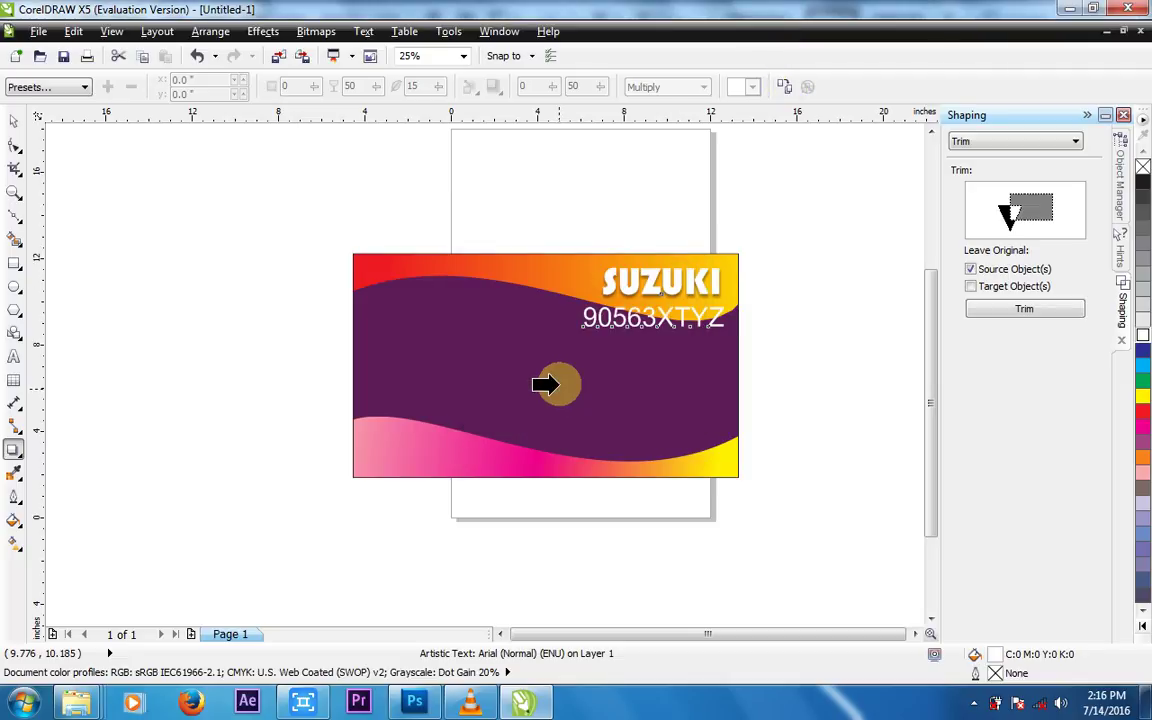
click(597, 322)
click(664, 398)
Step: Retry copying drop shadow properties between the selected SUZUKI text and the phone number text
click(672, 288)
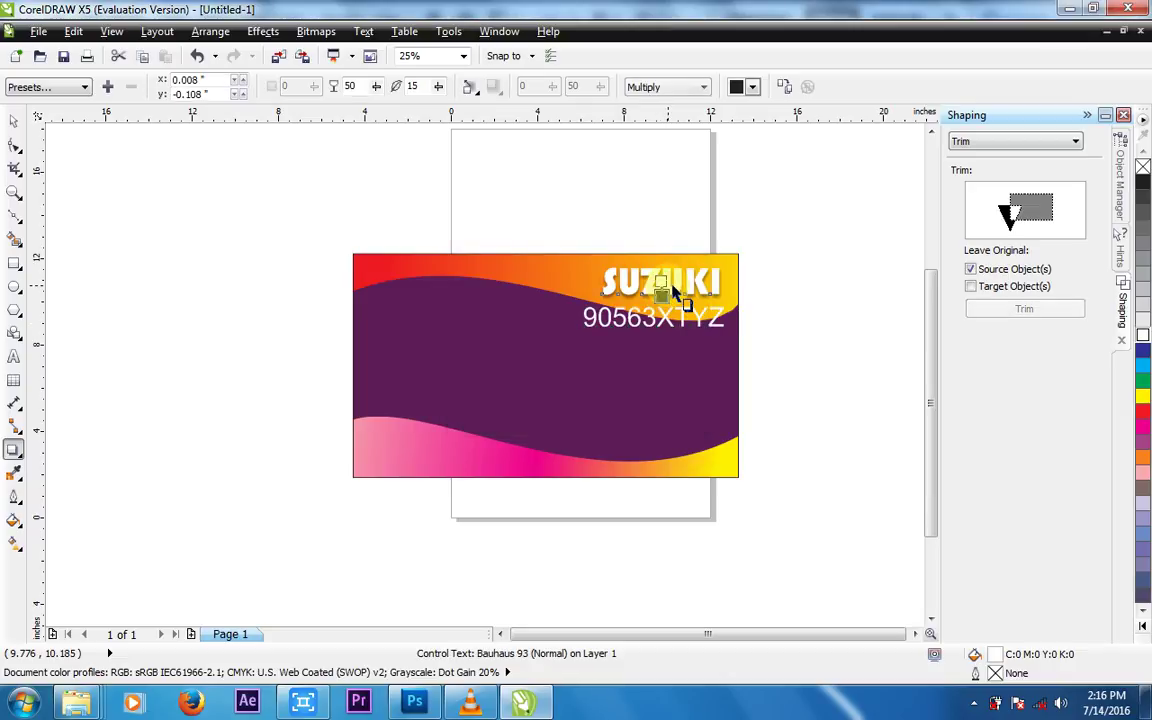
click(784, 87)
click(668, 328)
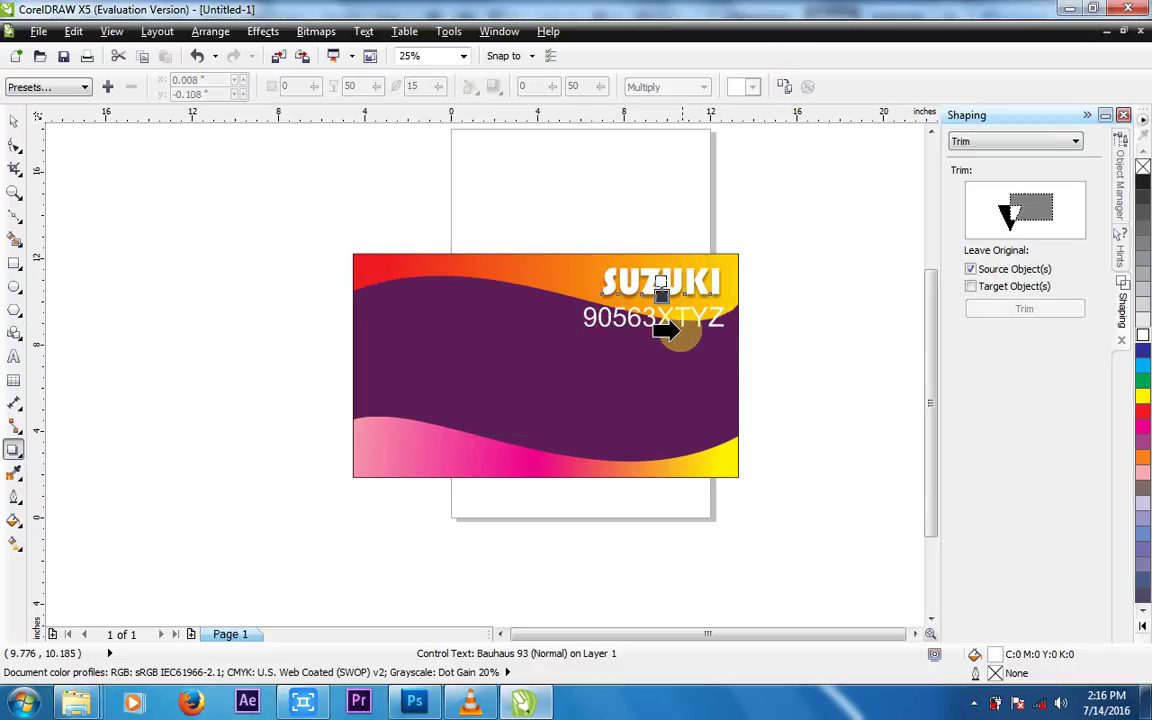
click(561, 397)
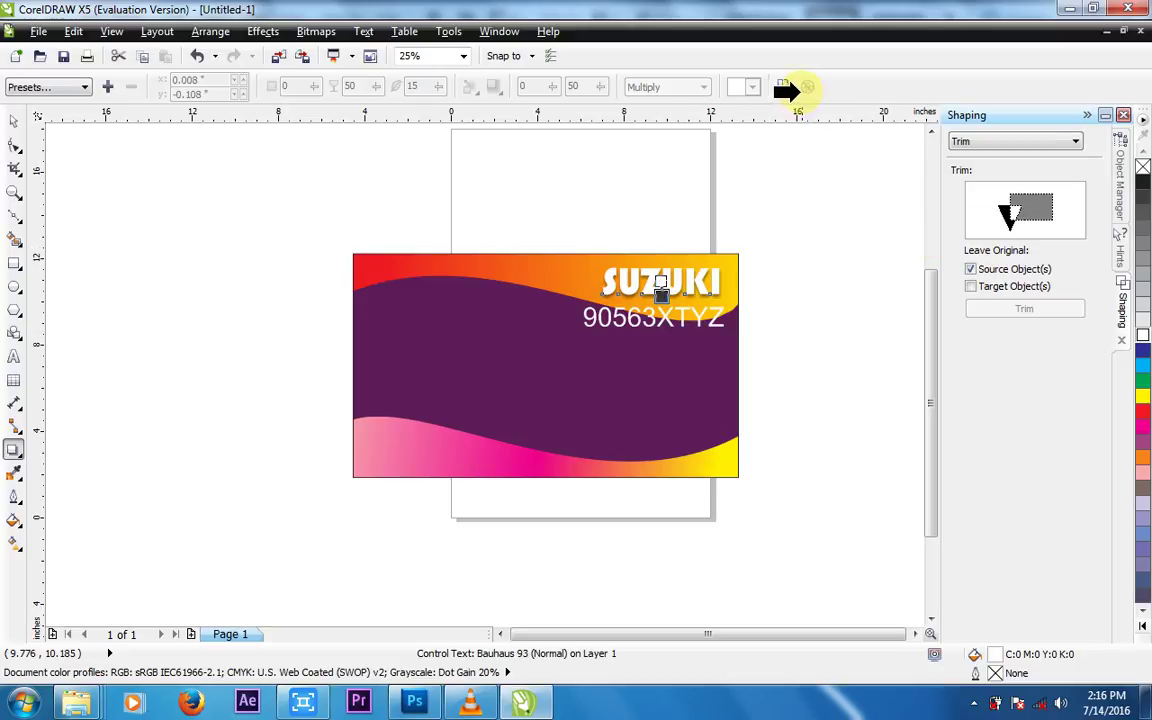
click(689, 316)
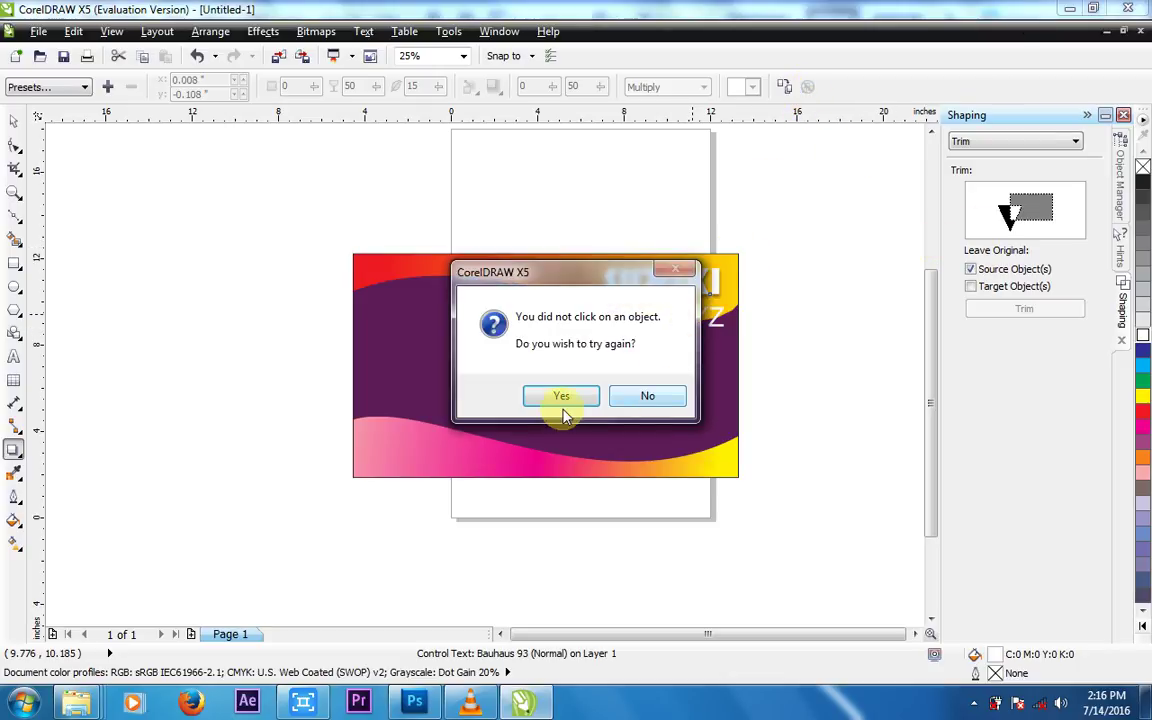
click(620, 395)
Step: Reselect the phone number text and retry copying its drop shadow from the SUZUKI title
scroll(670, 335, up, 1)
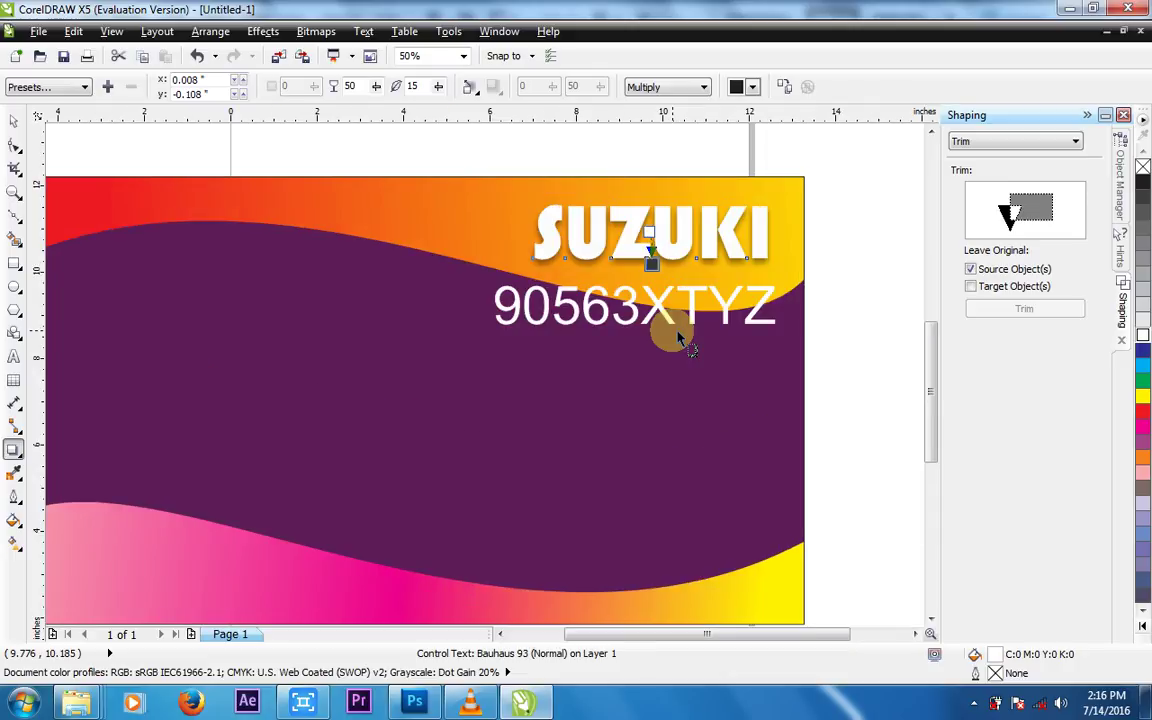
click(660, 311)
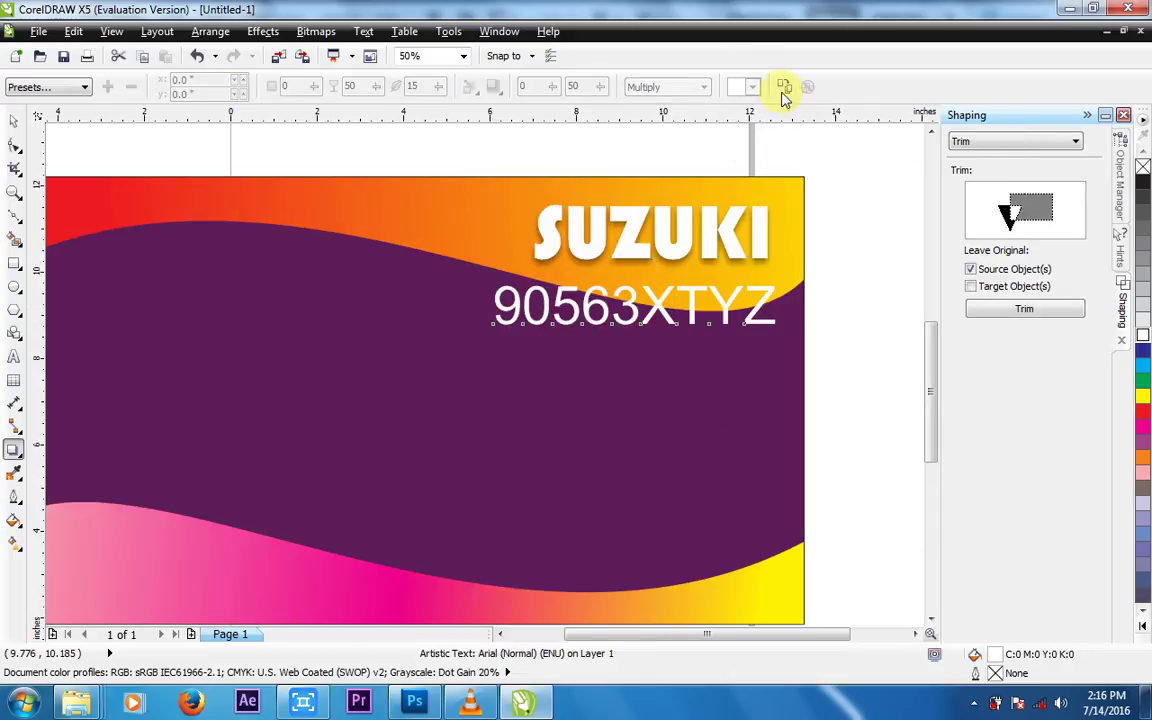
click(20, 449)
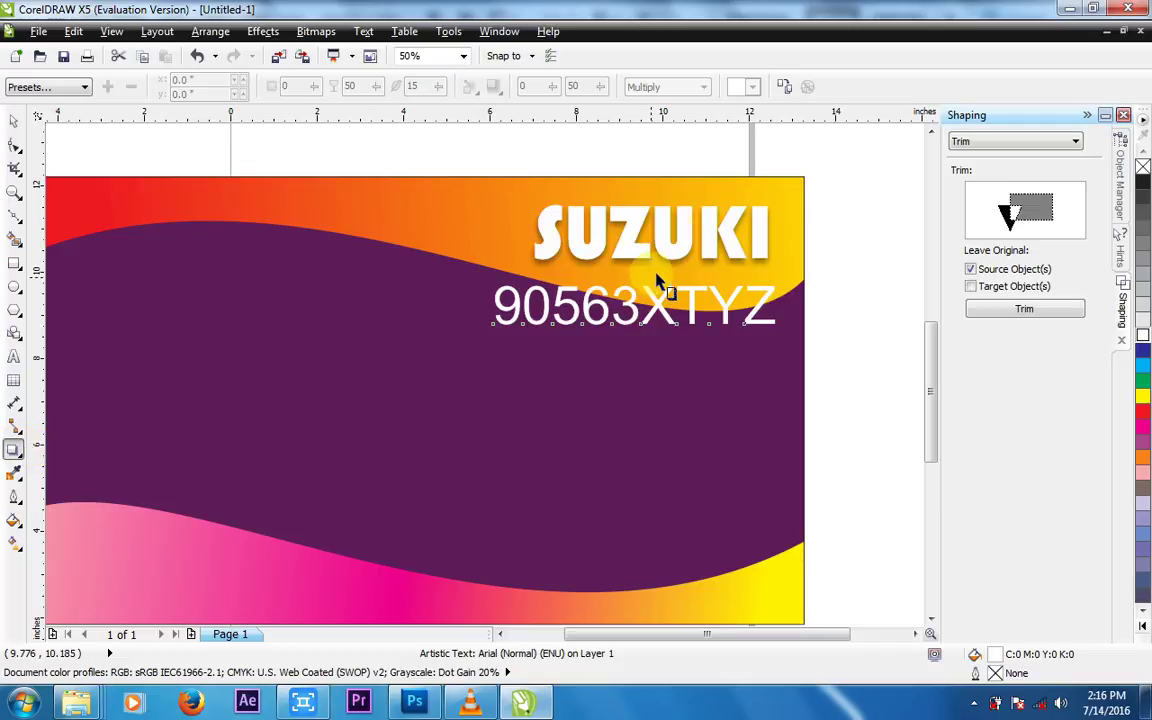
click(783, 88)
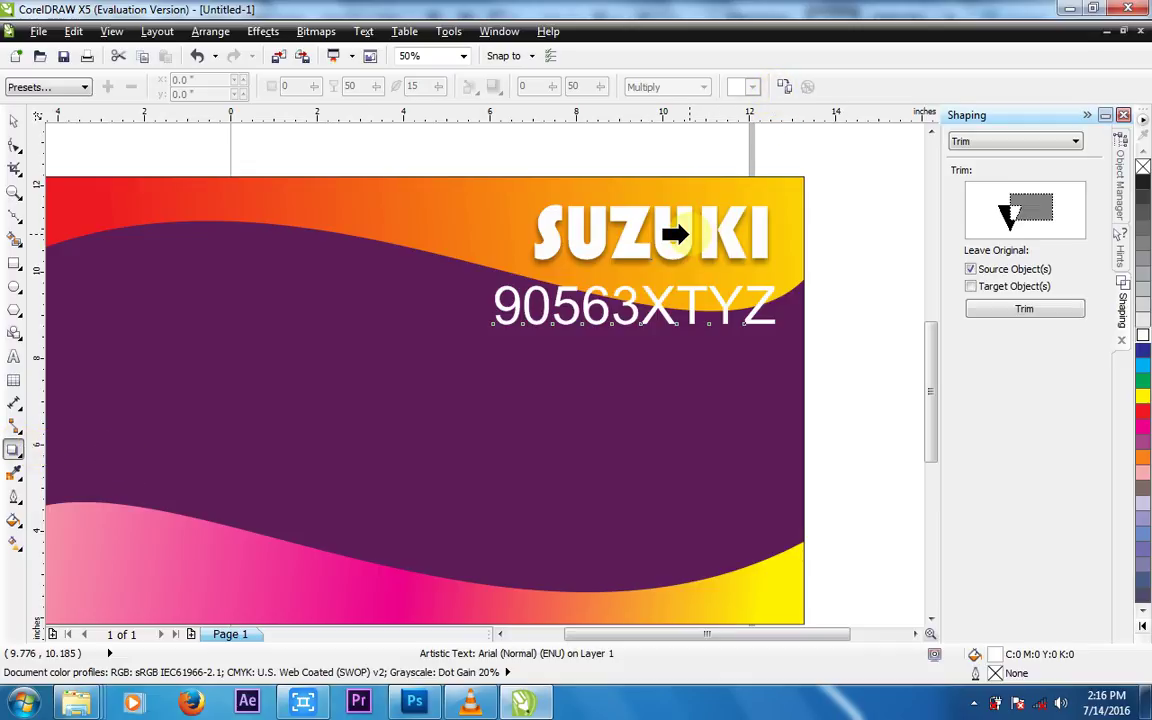
click(626, 214)
click(562, 397)
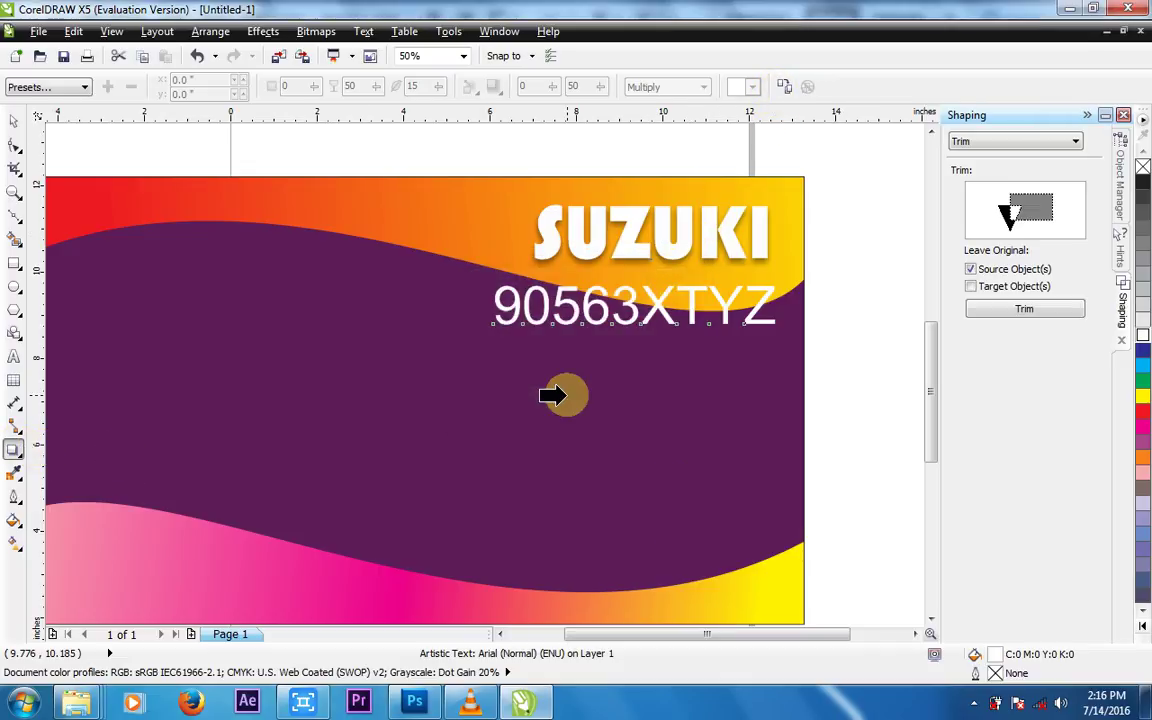
click(615, 309)
click(650, 396)
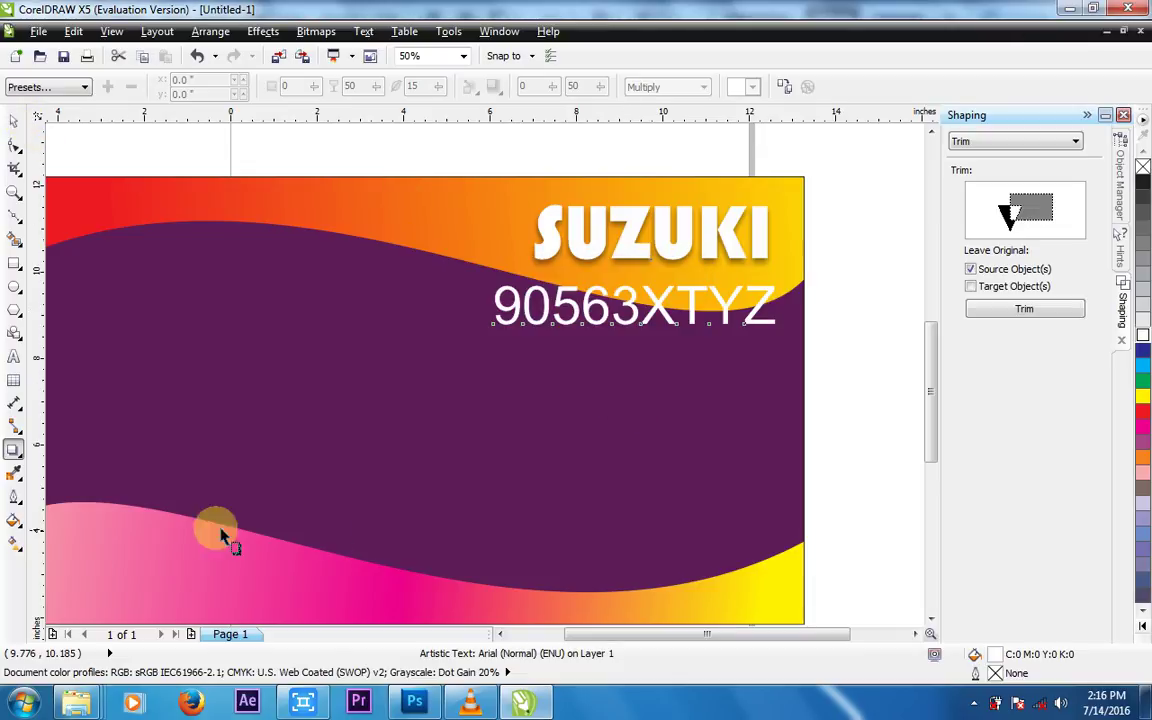
Step: Add a black drop shadow to the phone number text, offset about 0.1 inches right and 0.133 inches down
drag(670, 320, 650, 326)
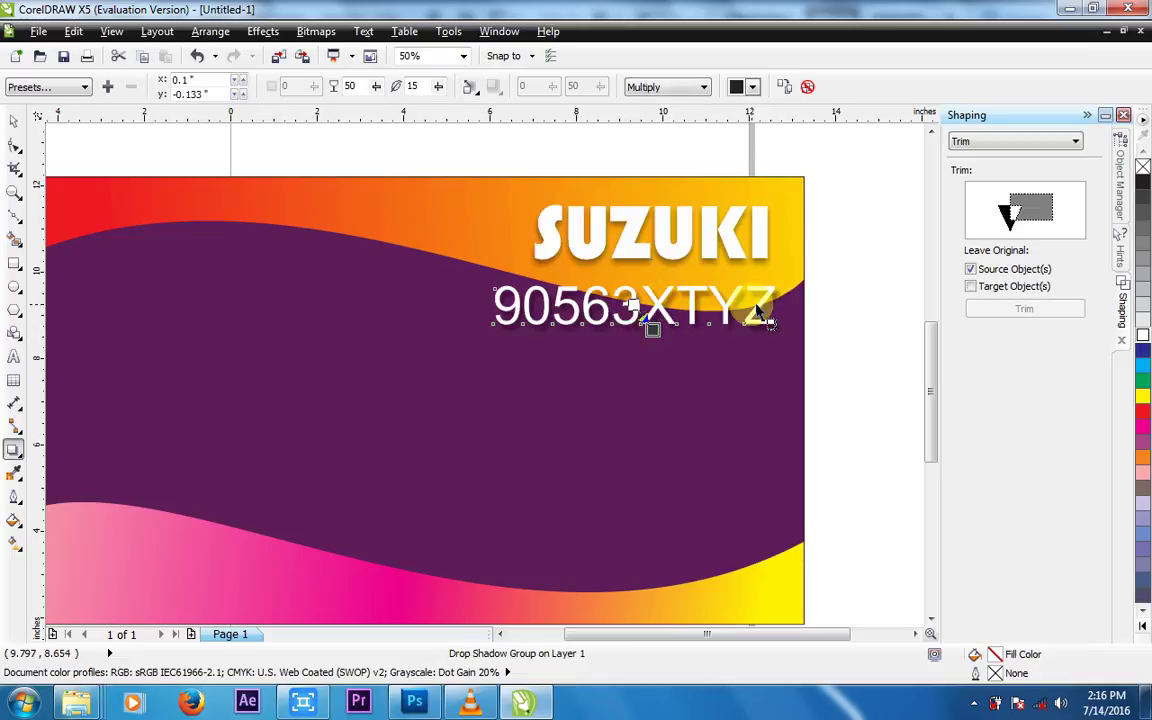
scroll(700, 320, down, 1)
click(14, 122)
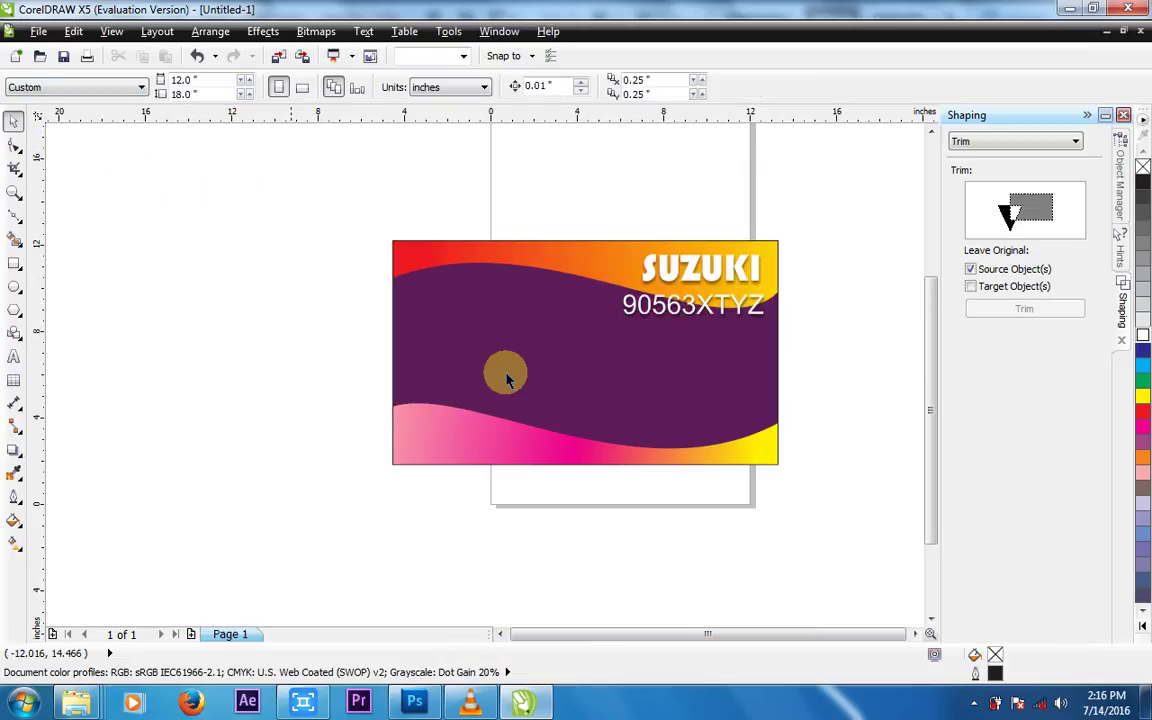
scroll(658, 327, up, 1)
scroll(658, 327, down, 1)
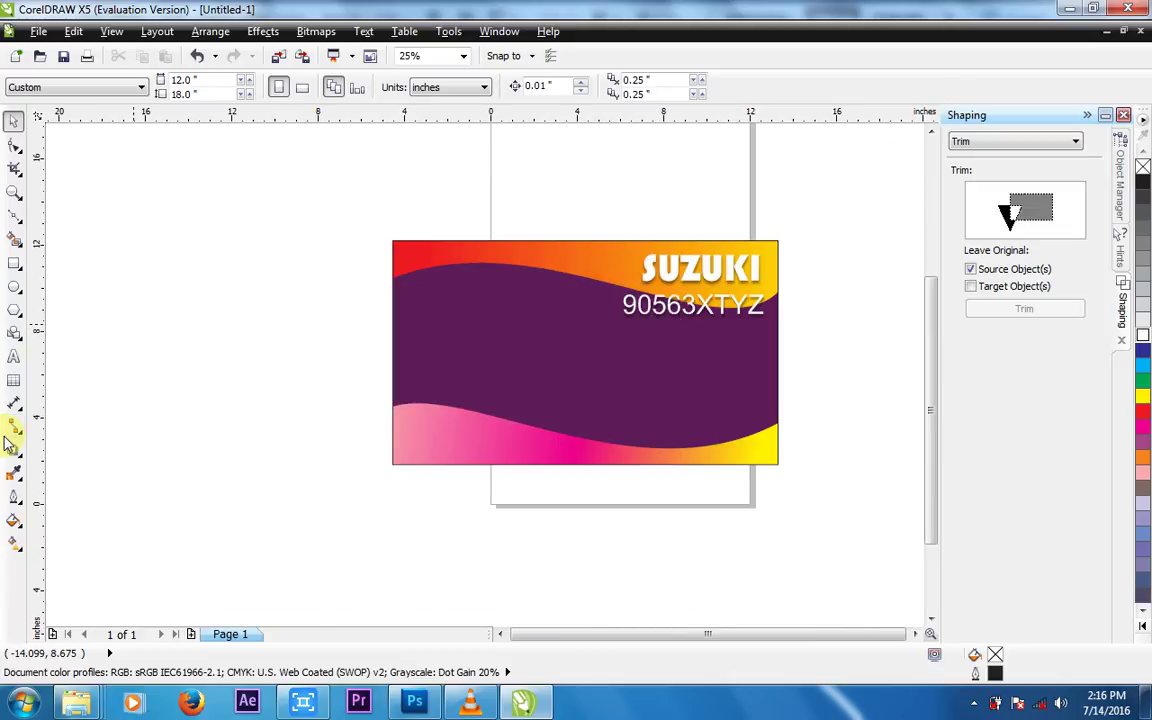
Step: Add the Arial artistic text "address" on the purple area and enlarge it to about 104 pt near the card's left edge
click(14, 357)
click(421, 463)
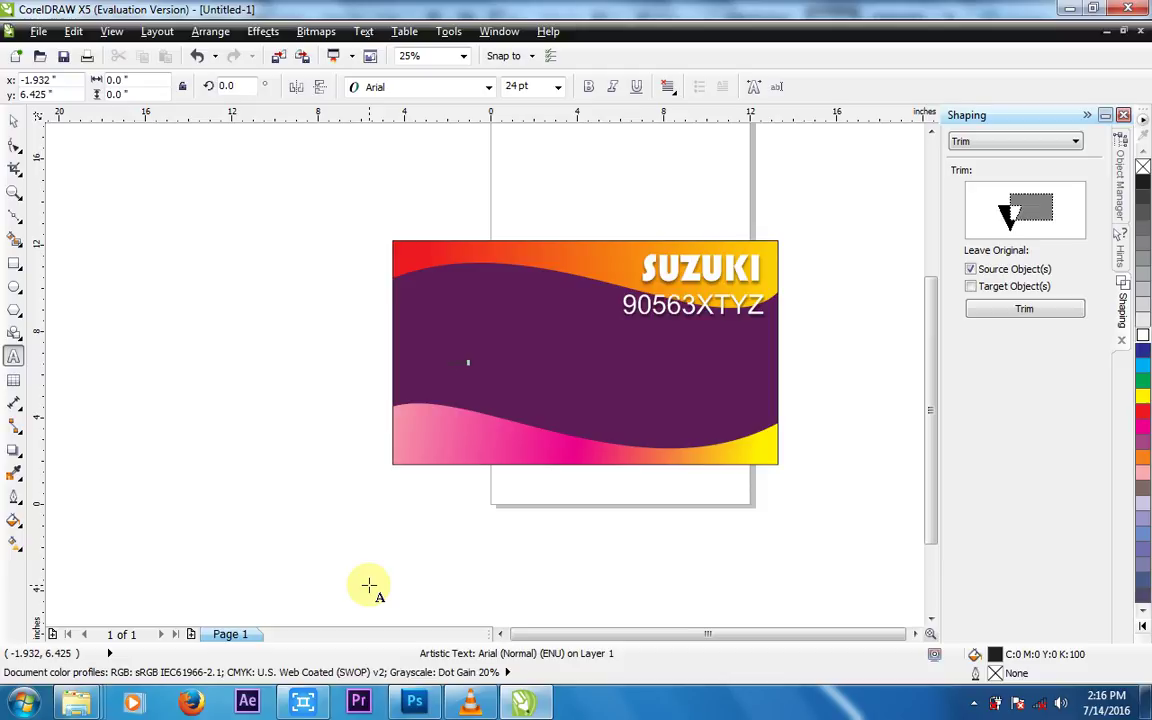
click(14, 120)
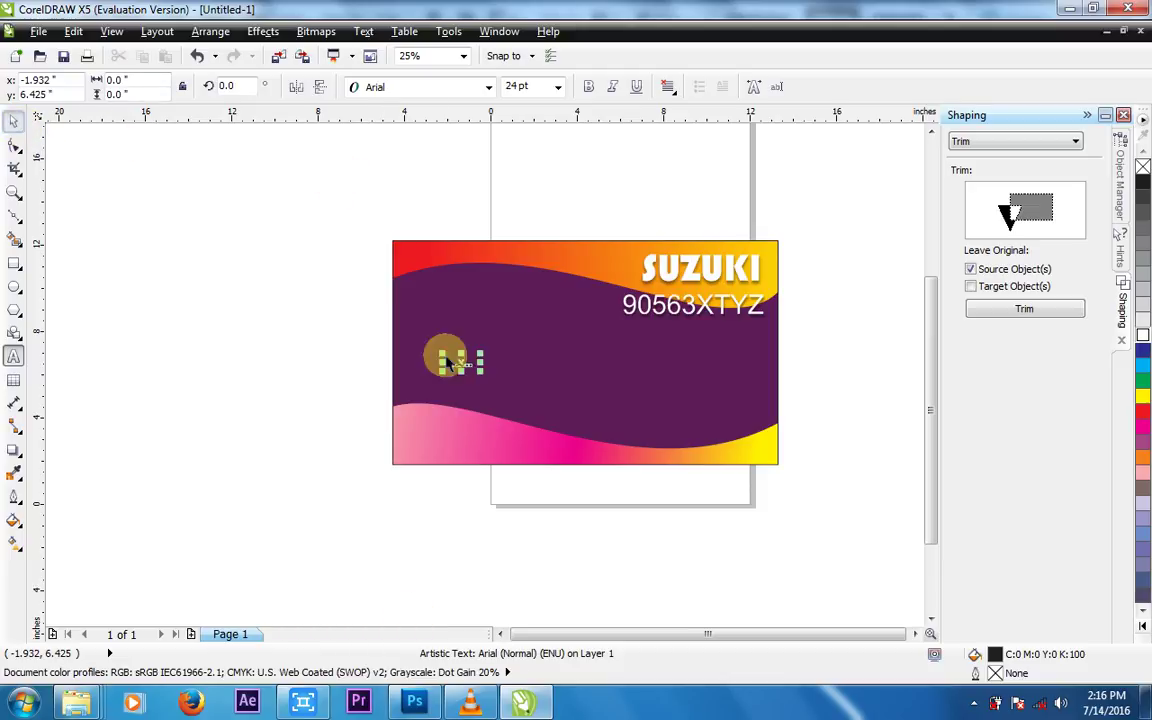
drag(482, 376, 586, 414)
drag(533, 381, 471, 376)
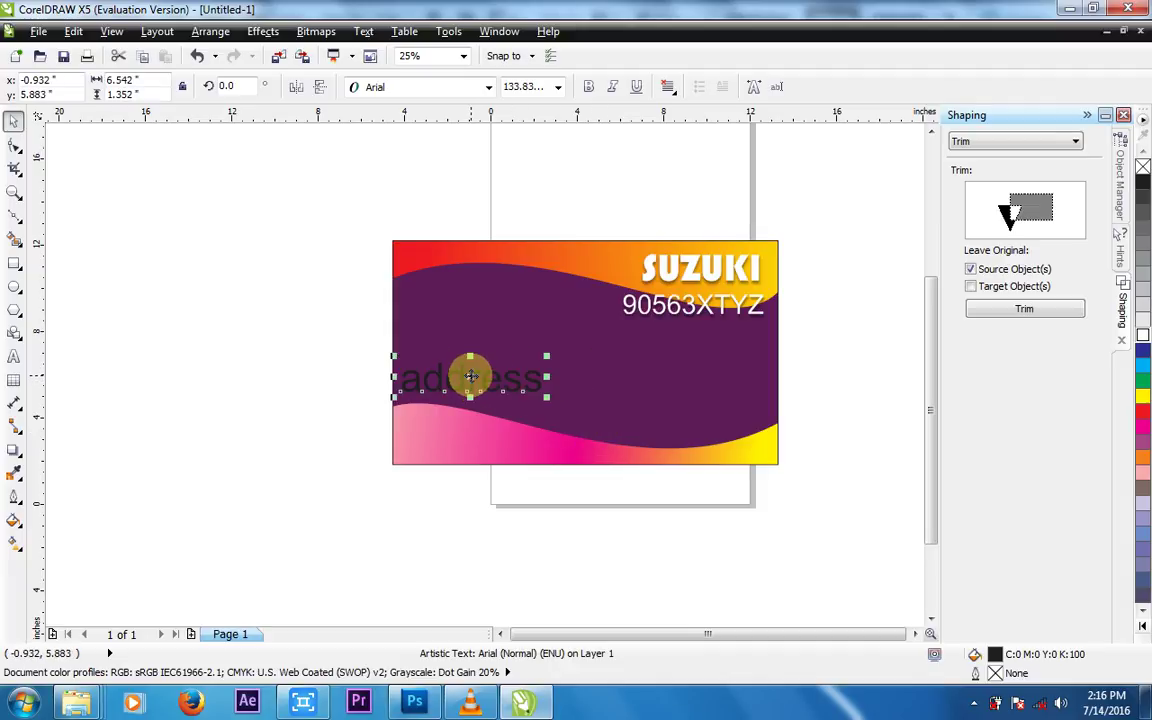
drag(471, 376, 474, 369)
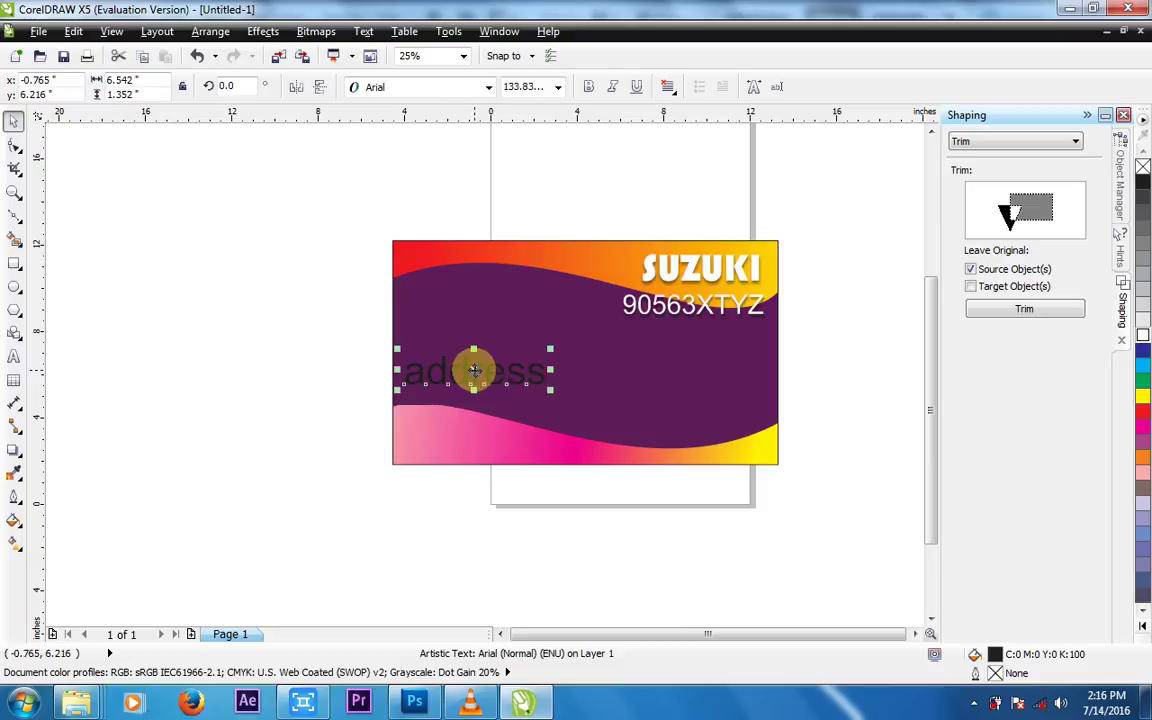
drag(551, 349, 520, 355)
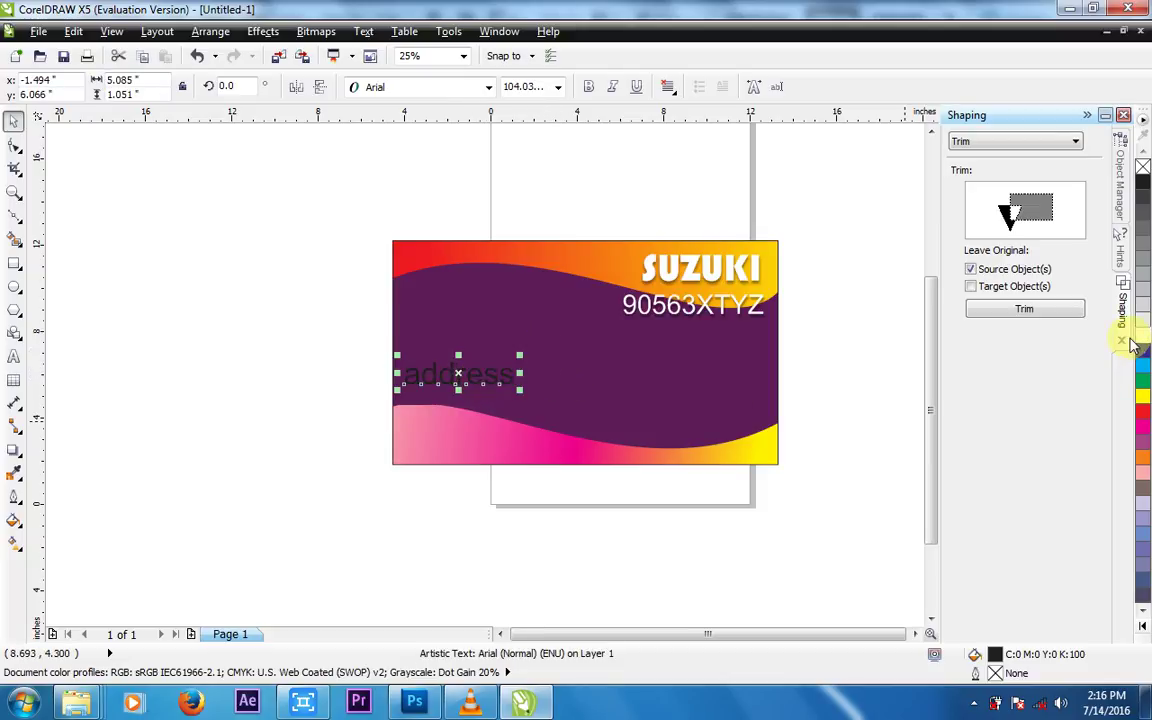
Step: Fill the "address" text with white
click(1137, 340)
click(345, 421)
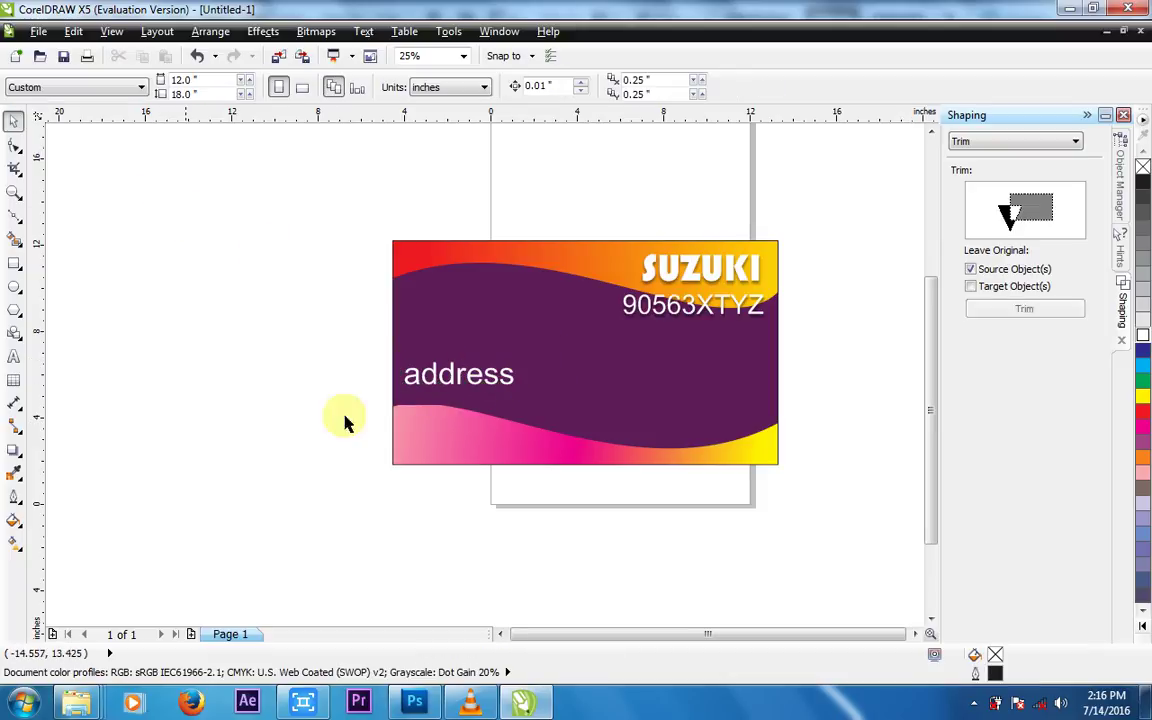
scroll(445, 417, up, 1)
scroll(445, 417, down, 1)
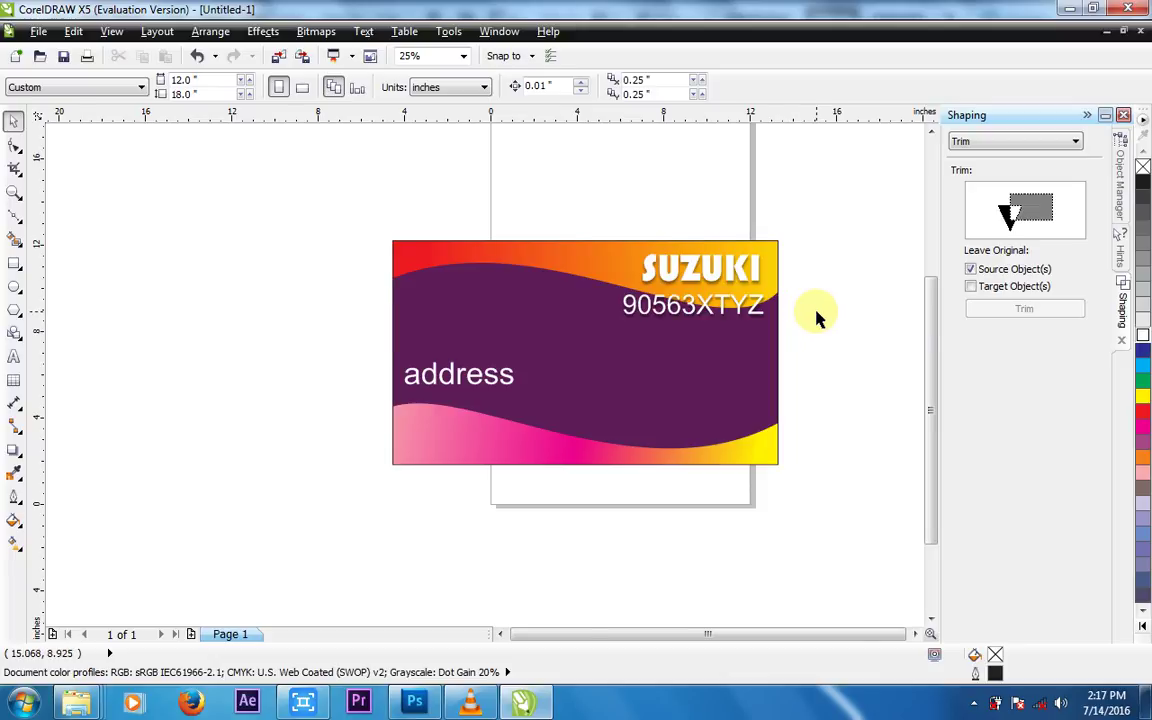
scroll(817, 316, up, 1)
scroll(817, 316, down, 1)
Step: Add 24 pt text lines "TYUIO UIOP", "SDFGHJK", "DFHJIK" and "N" on the pink wave, with separate "EW YORK" text aligned after the N
click(18, 361)
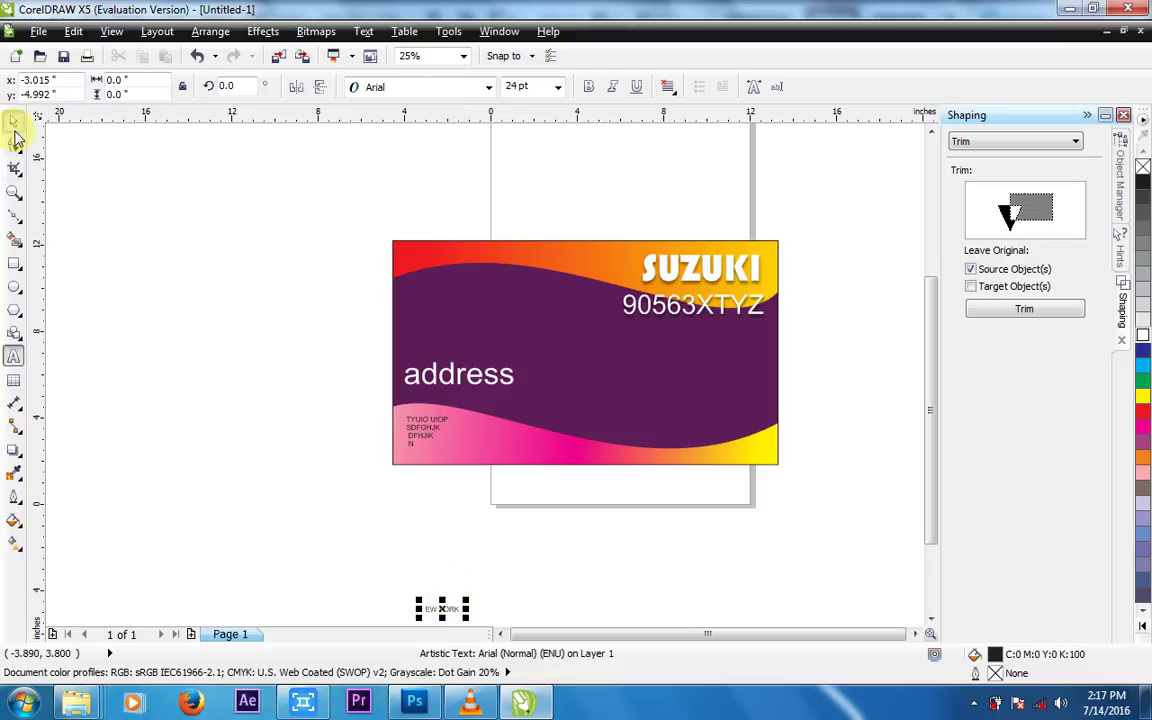
click(14, 121)
drag(442, 609, 440, 446)
scroll(438, 449, up, 2)
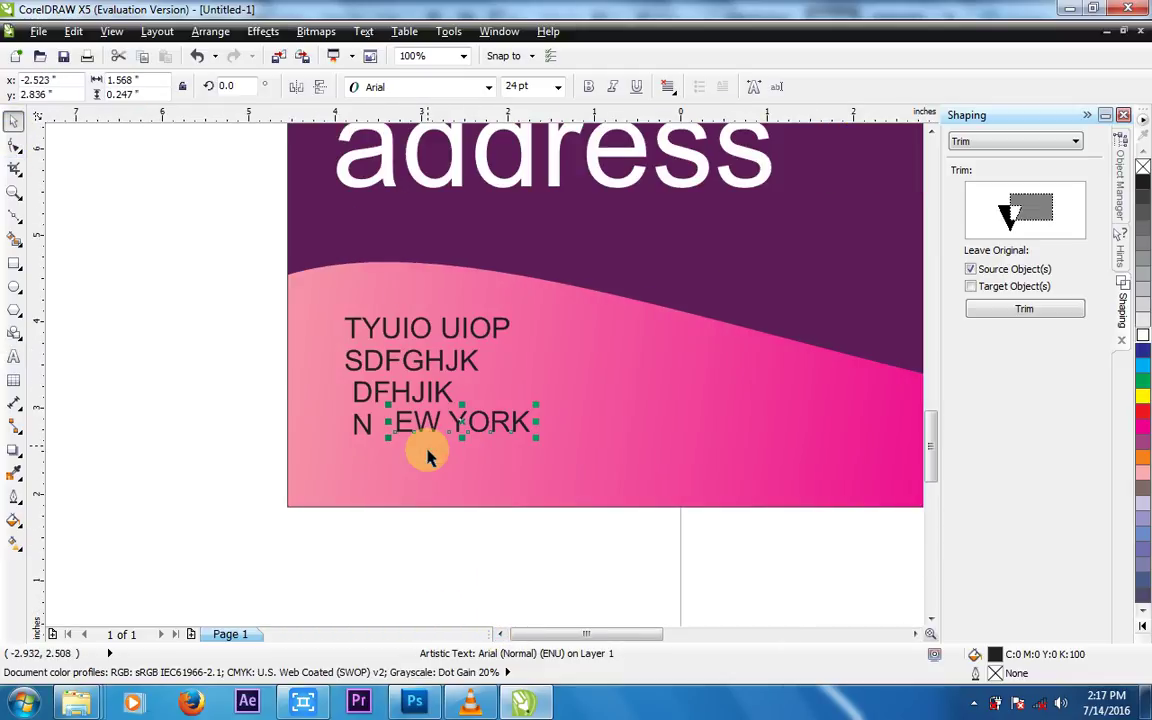
key(Left)
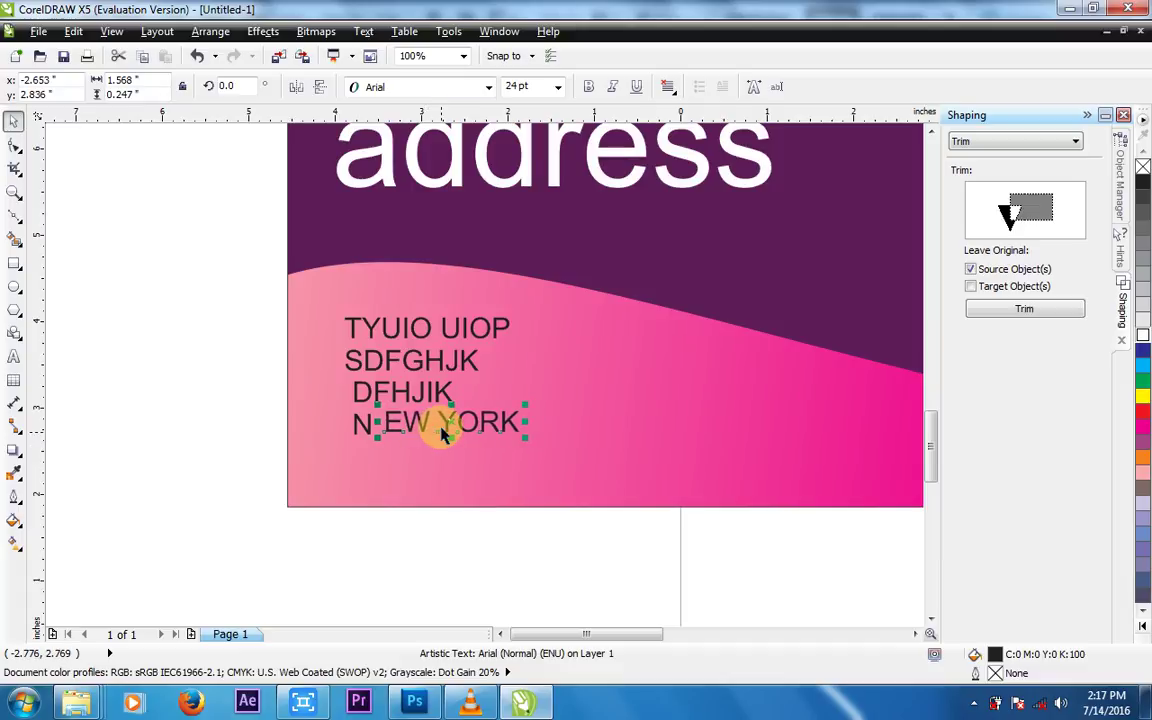
key(Left)
key(Left)
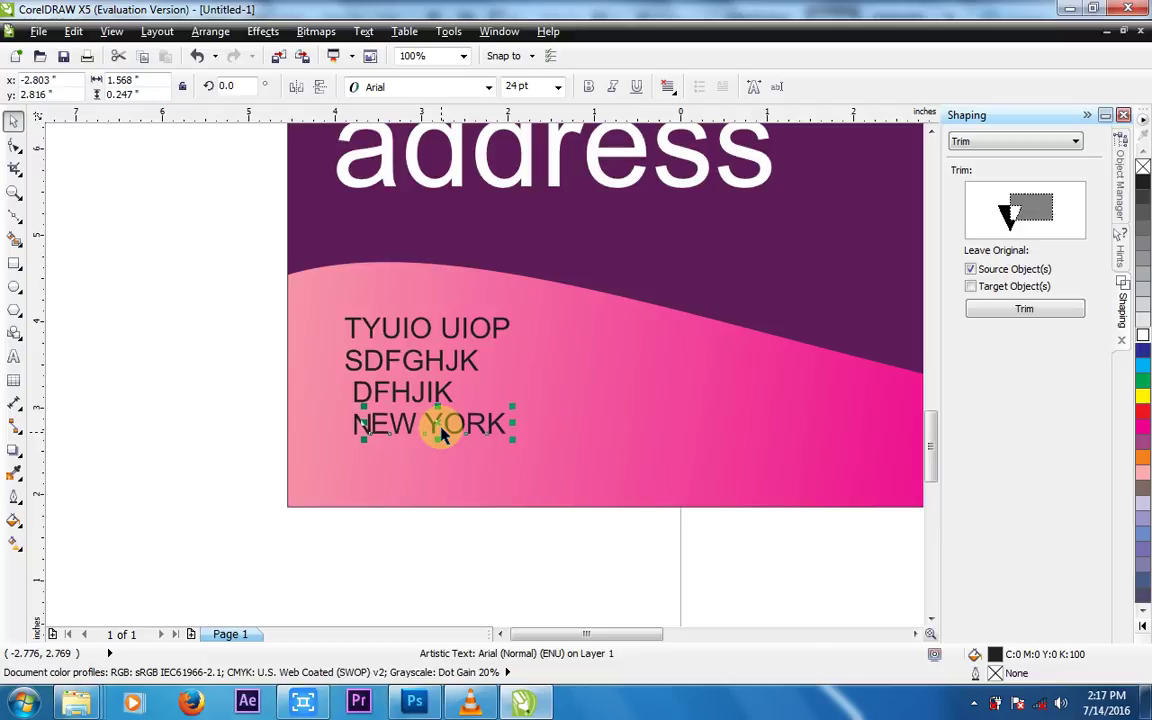
Step: Group the two address text objects on the pink wave and scale the group to about 173%
drag(176, 267, 603, 479)
key(ctrl+g)
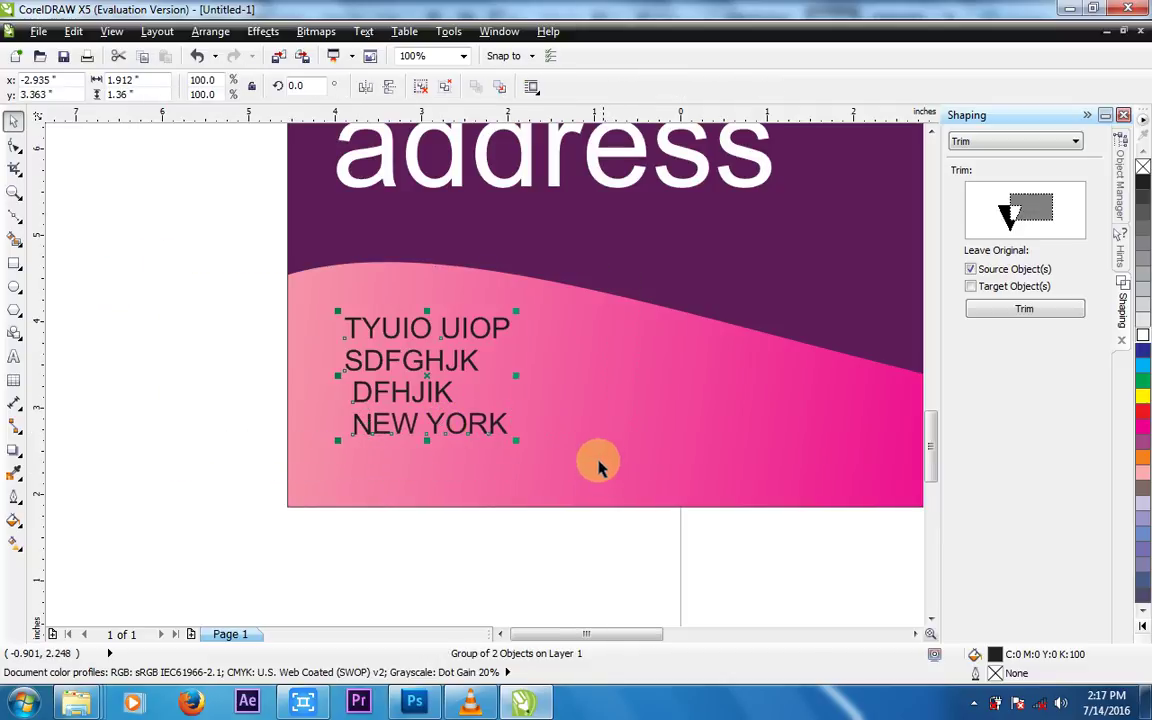
drag(516, 440, 829, 527)
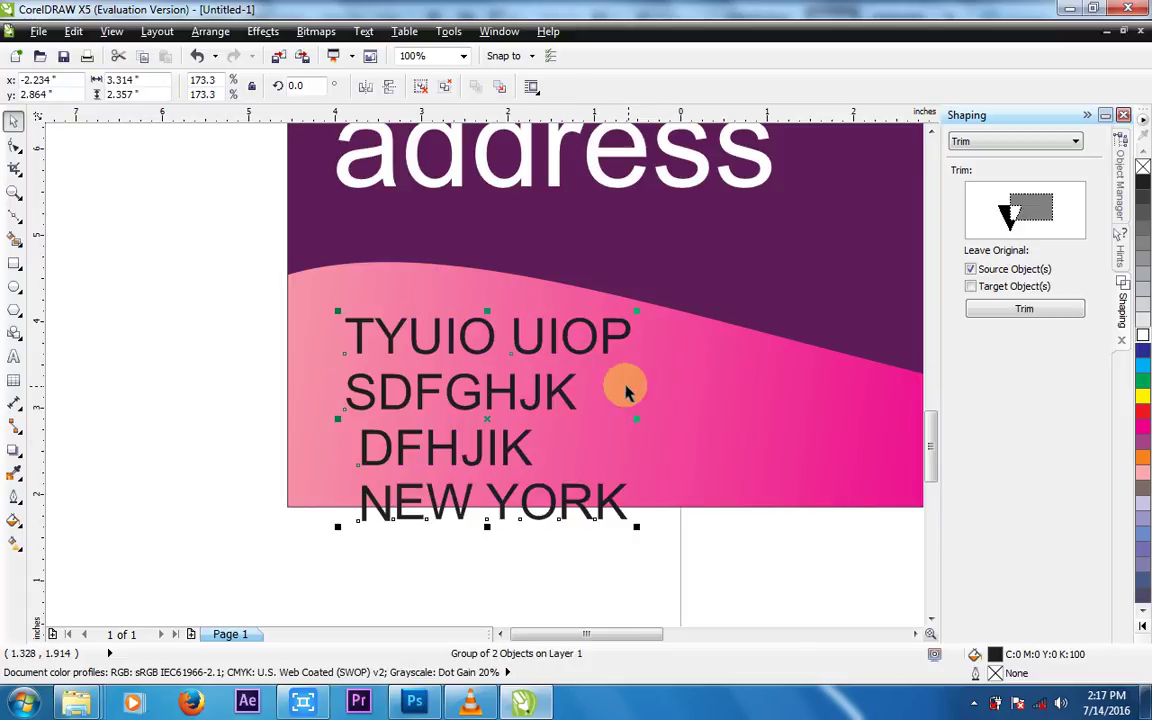
Step: Move the grouped address lines up beneath the "address" heading, fill them with white, and deselect the group
scroll(600, 400, down, 2)
drag(577, 380, 596, 347)
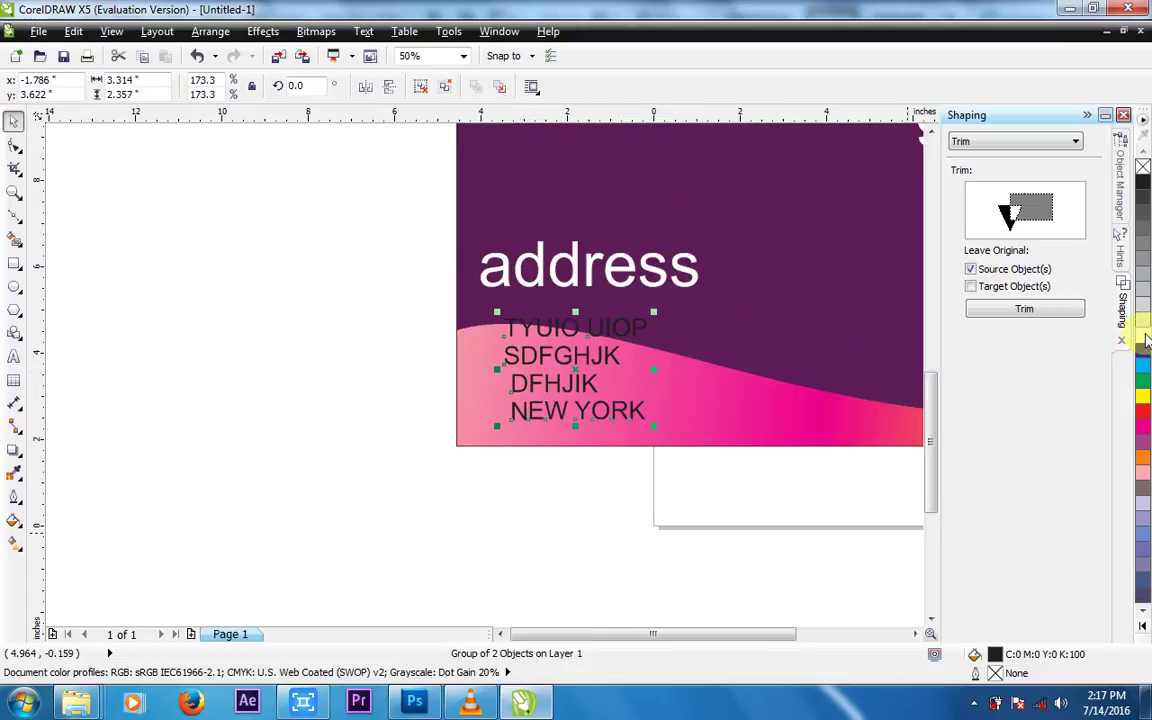
click(1145, 338)
scroll(578, 365, down, 1)
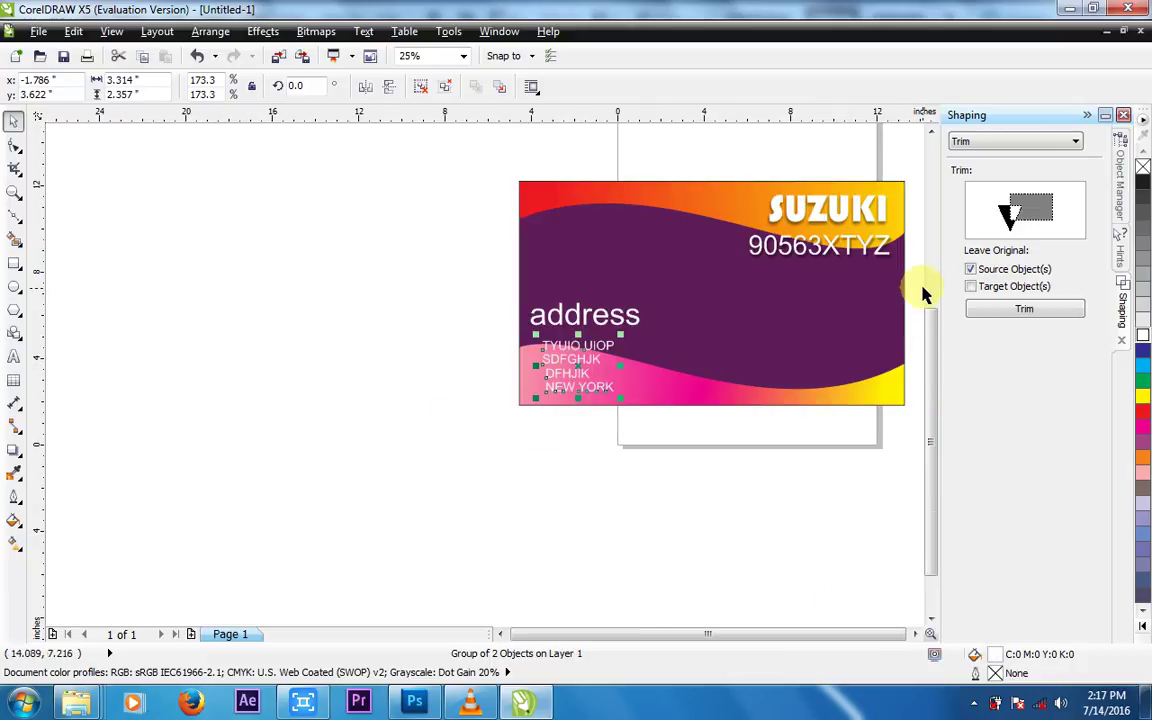
scroll(921, 291, up, 1)
scroll(913, 324, down, 1)
drag(926, 355, 931, 343)
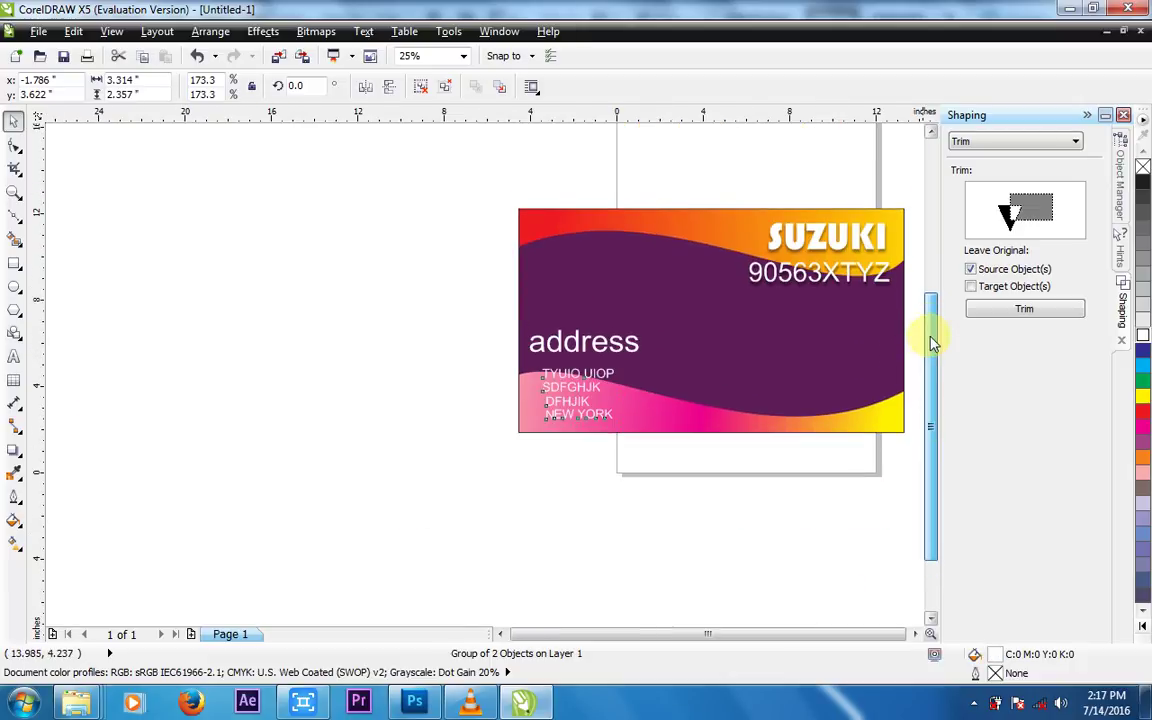
click(841, 550)
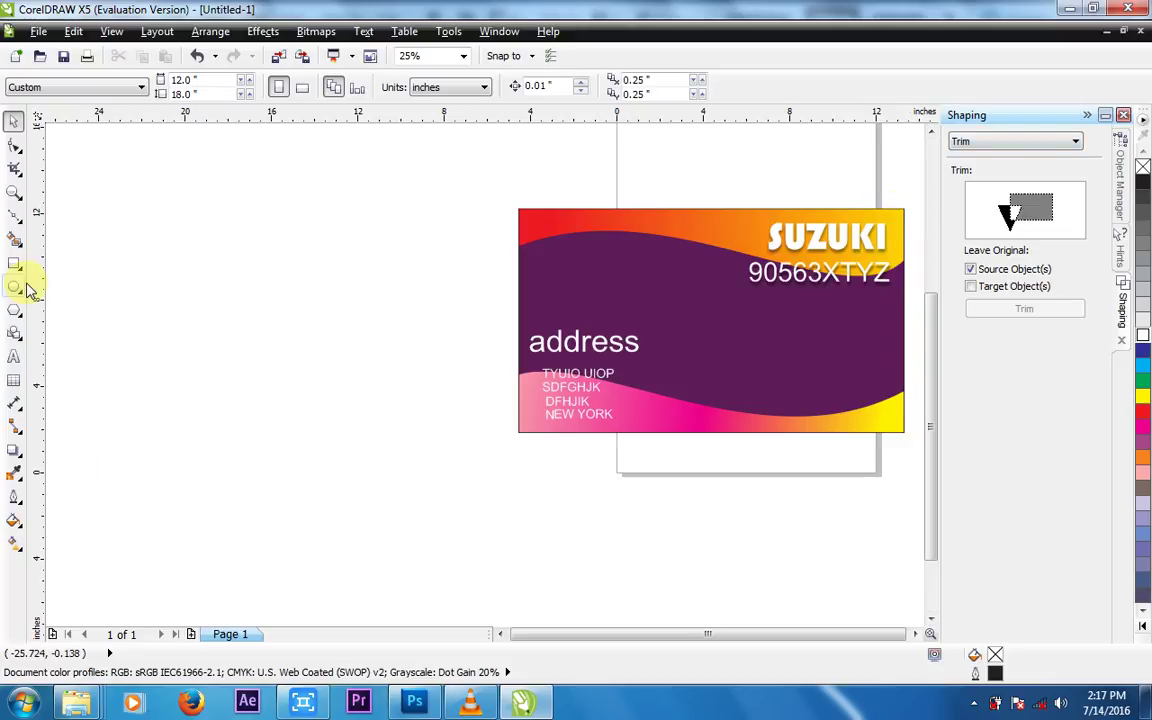
Step: Pan and zoom to the whole card at 50% to examine the finished layout
click(15, 200)
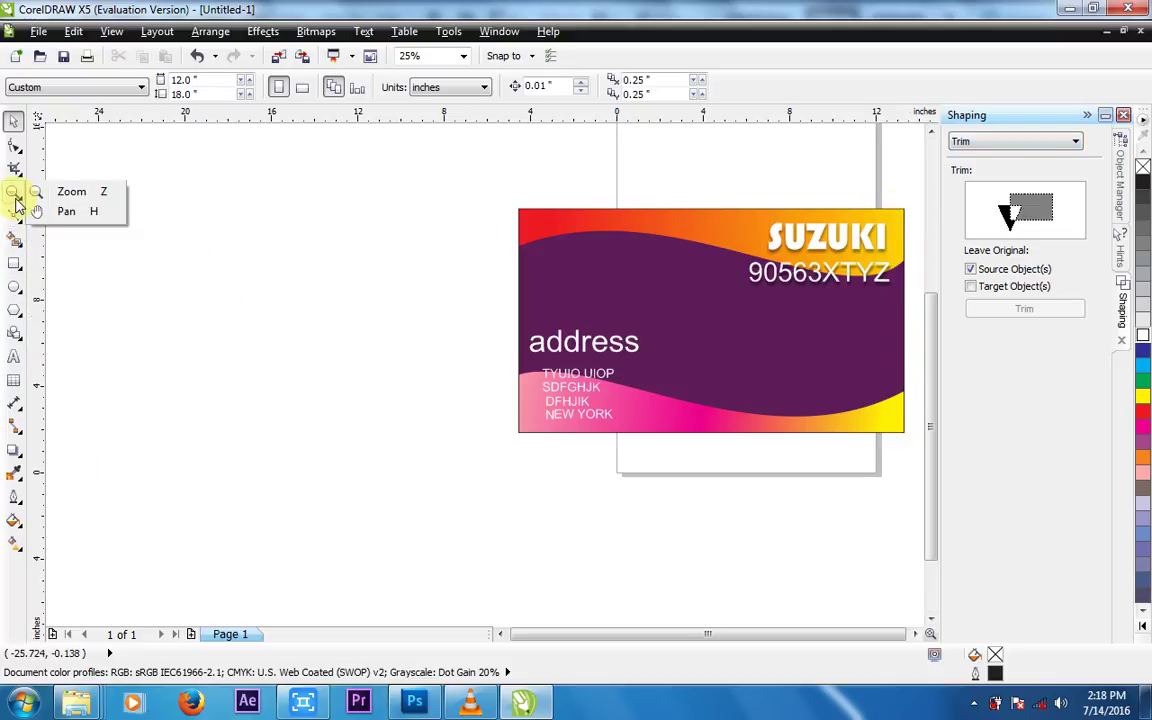
click(62, 212)
drag(599, 290, 473, 339)
scroll(311, 324, up, 2)
scroll(293, 314, down, 2)
scroll(399, 343, up, 1)
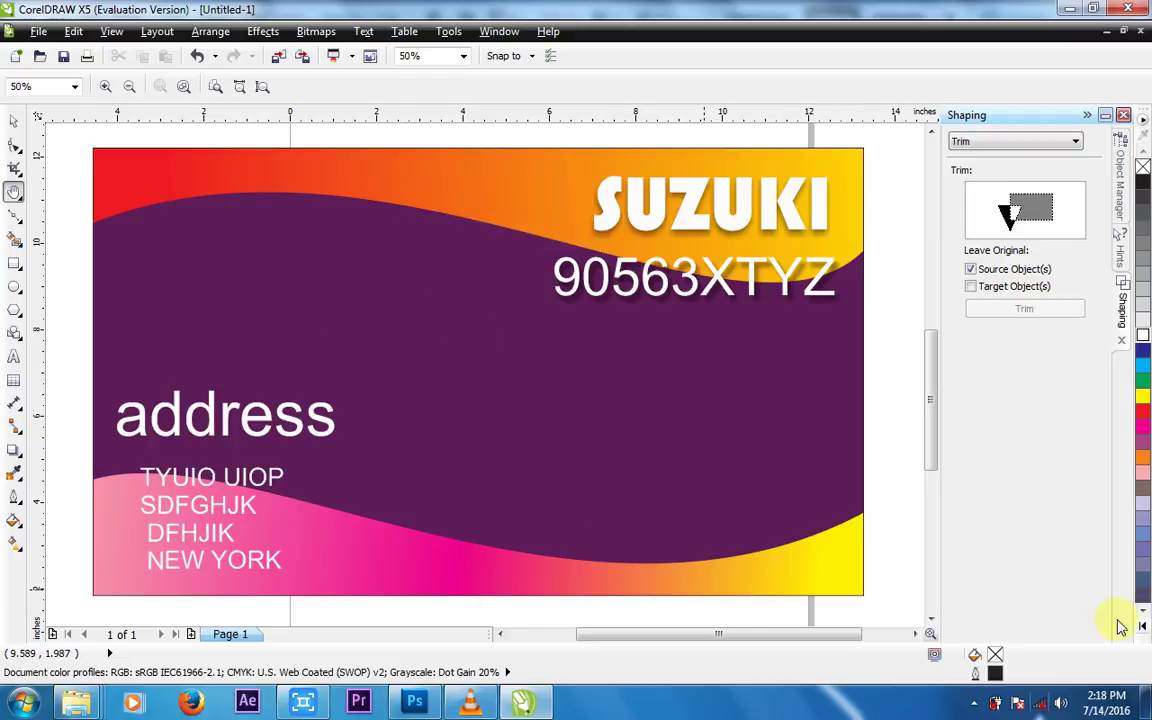
click(974, 703)
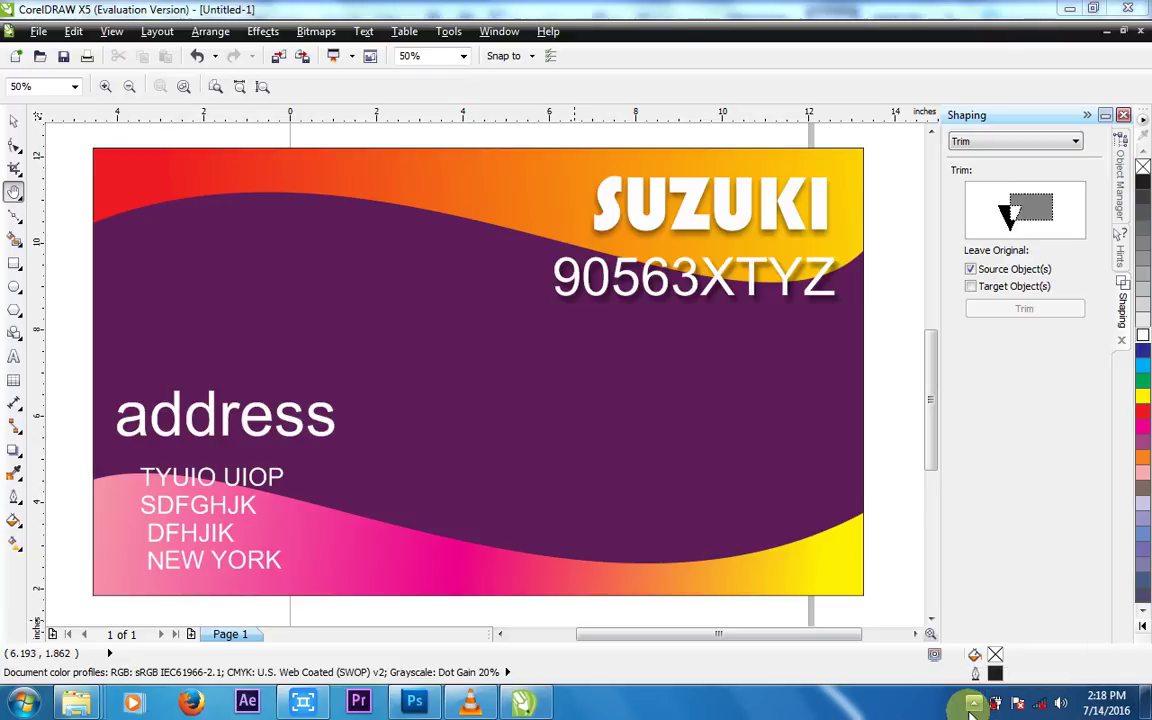